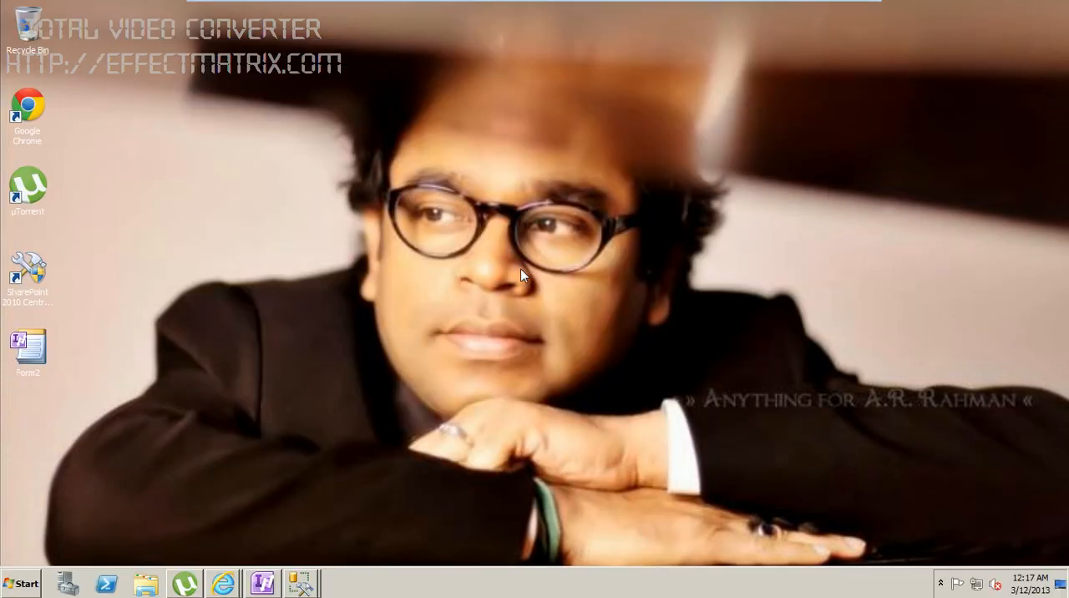
right_click(431, 166)
left_click(470, 205)
right_click(469, 202)
left_click(501, 236)
Step: Open SQL Server Management Studio and connect to the WIN-RG1S1L50BIE\SQL2K8R2 database engine with Windows Authentication
left_click(29, 585)
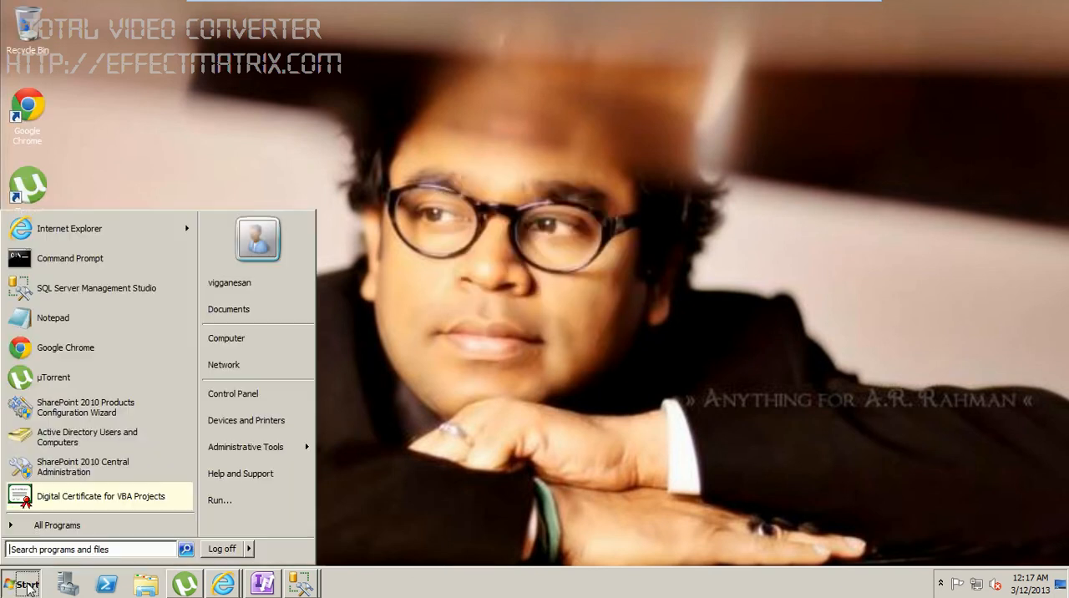
left_click(67, 292)
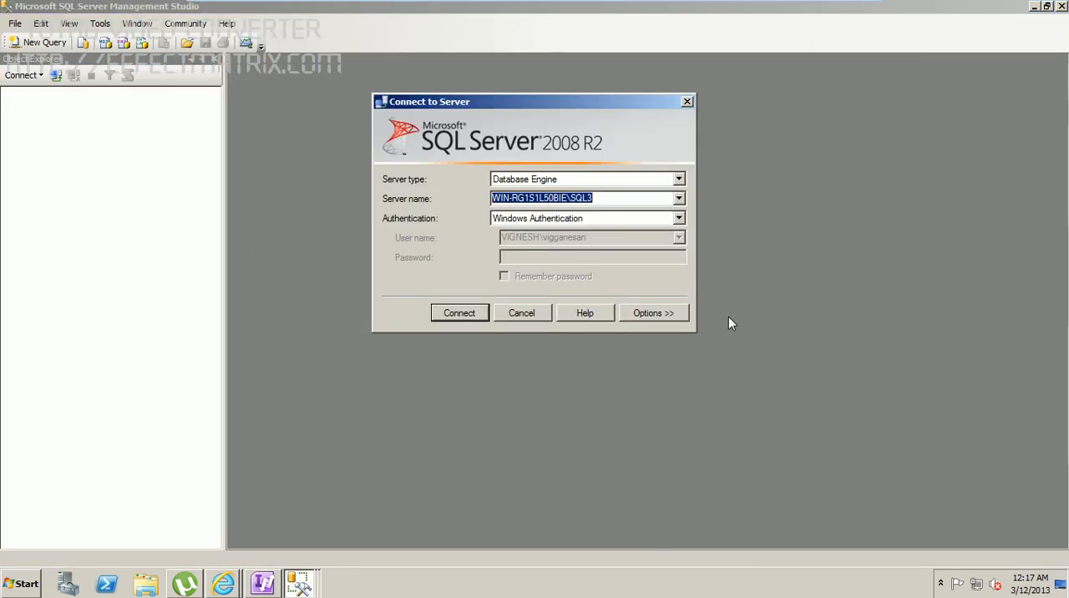
left_click(679, 199)
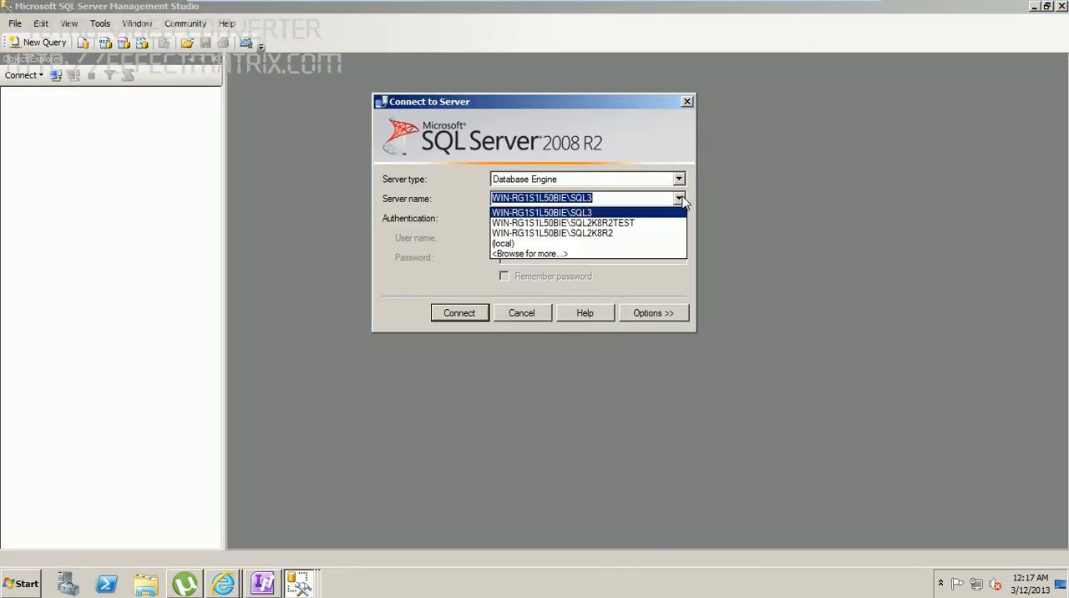
left_click(619, 234)
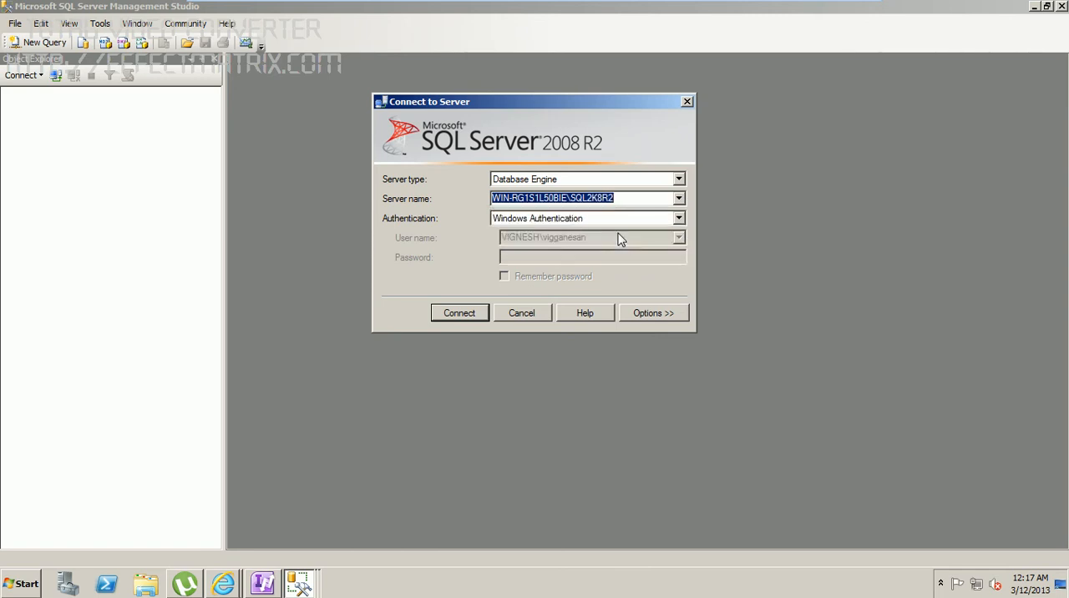
left_click(460, 312)
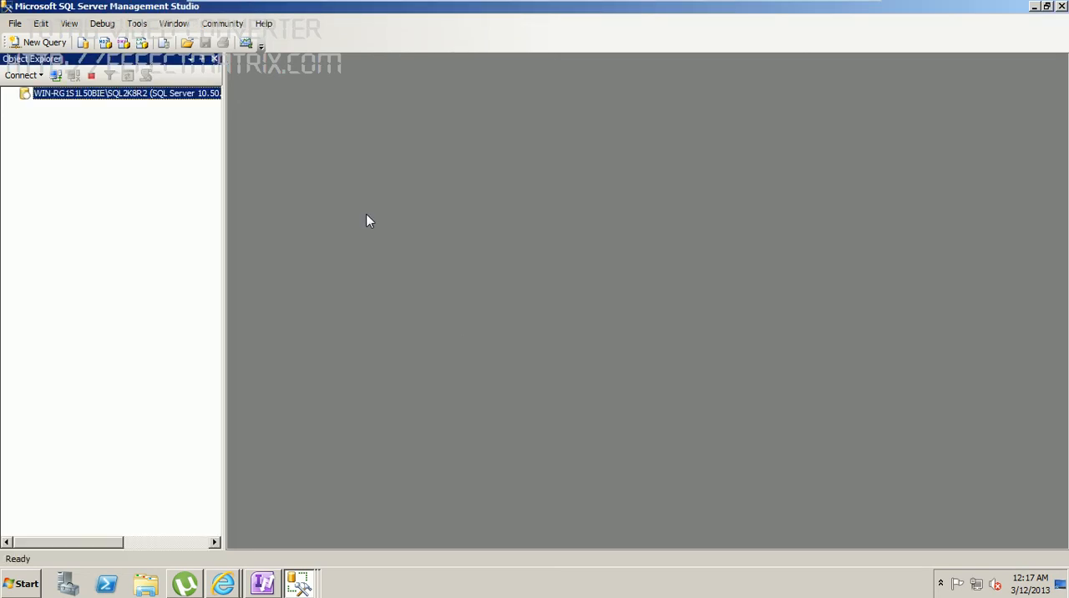
Step: Add a database engine connection to the WIN-RG1S1L50BIE\SQL2K8R2TEST instance using Windows Authentication
left_click(36, 77)
left_click(45, 93)
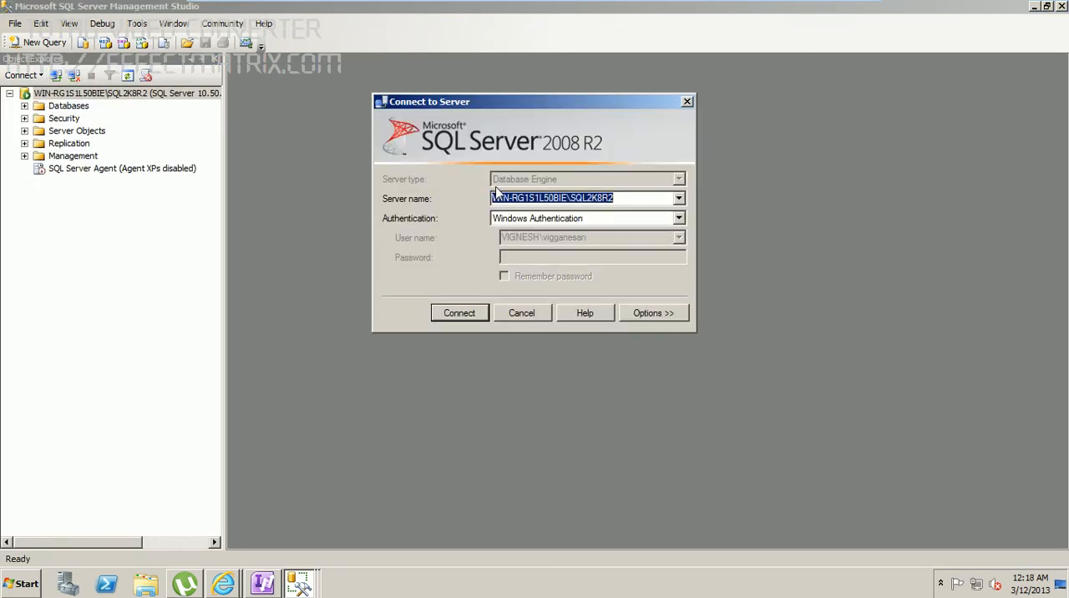
left_click(679, 200)
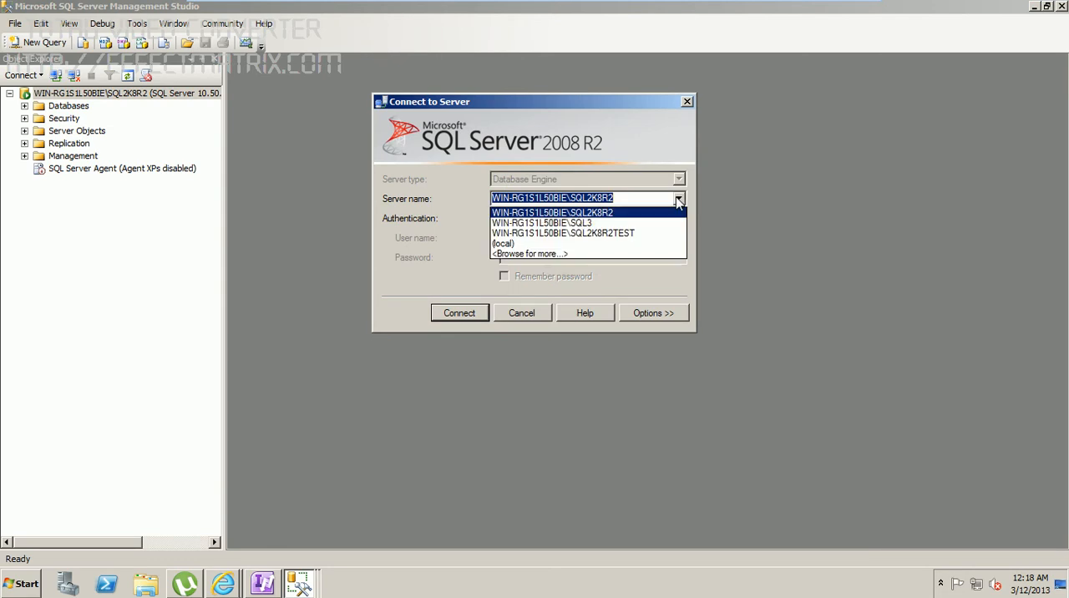
left_click(612, 234)
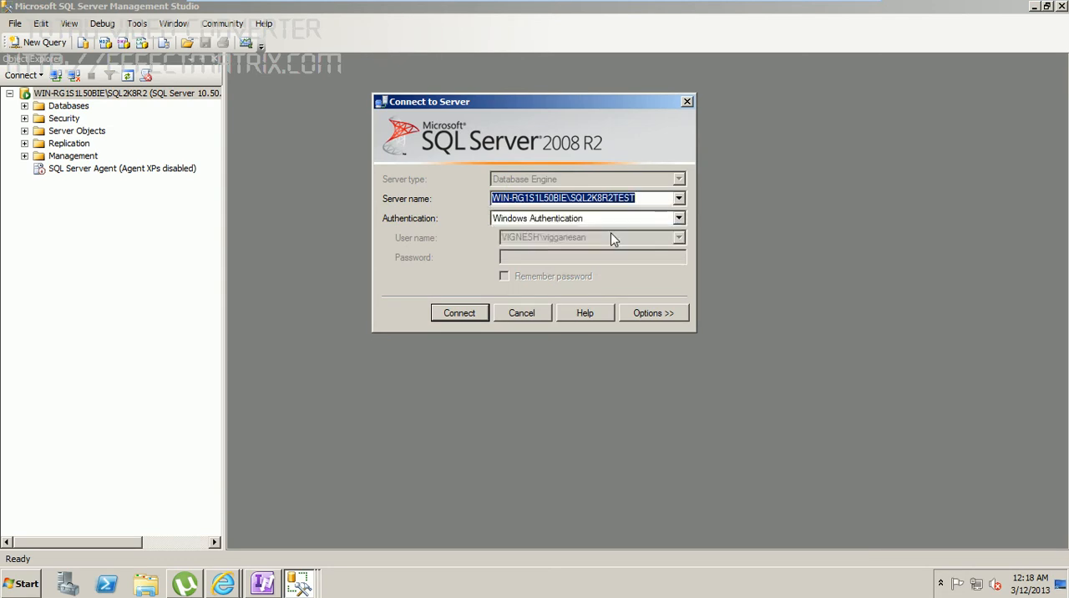
left_click(470, 313)
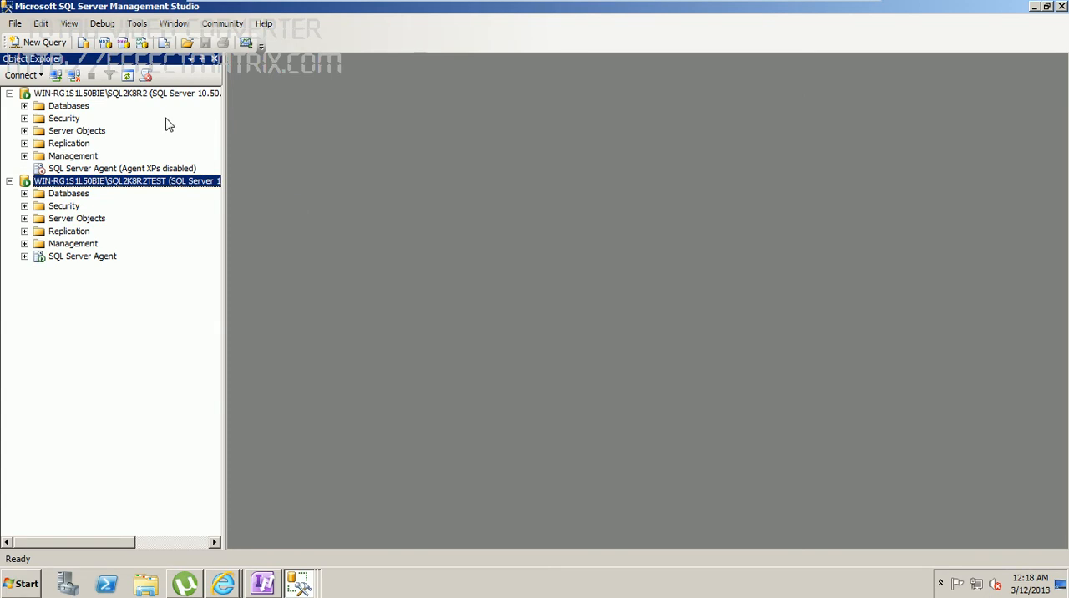
Step: Add a database engine connection to the WIN-RG1S1L50BIE\SQL3 instance using Windows Authentication
left_click(37, 80)
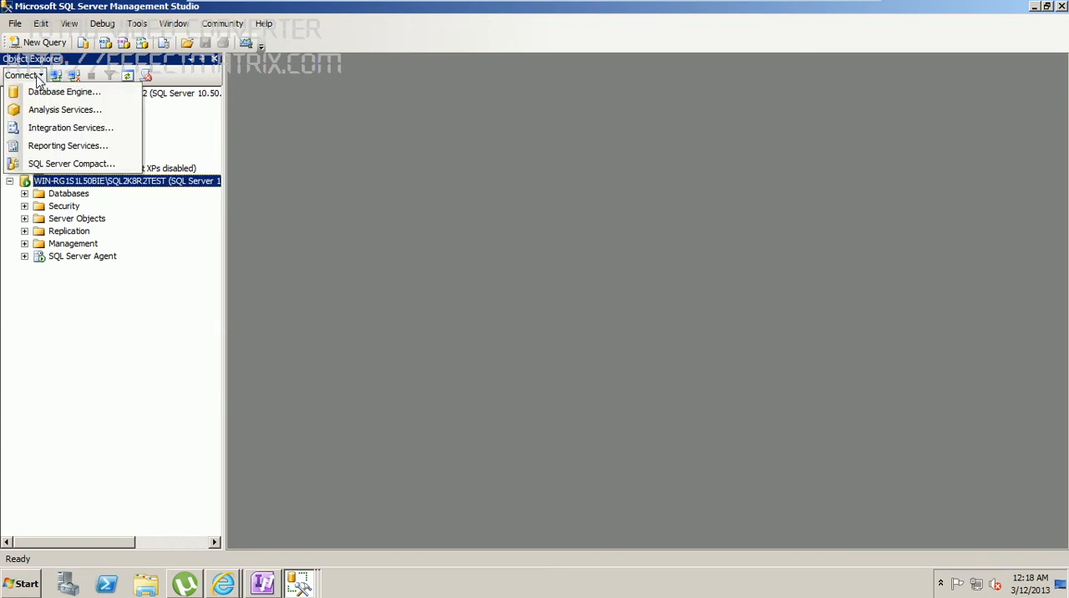
left_click(44, 93)
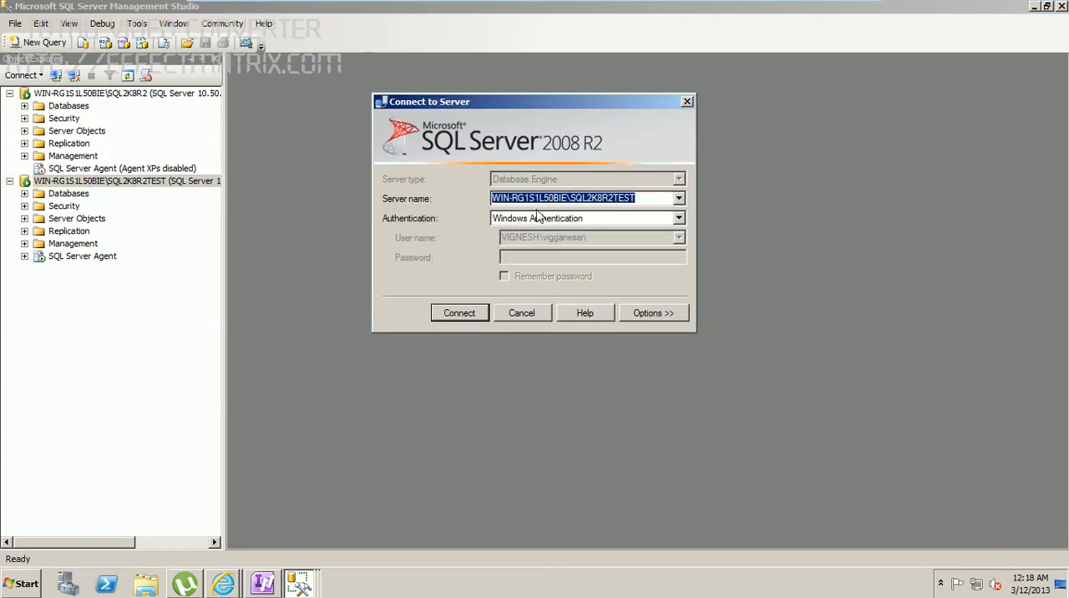
left_click(680, 201)
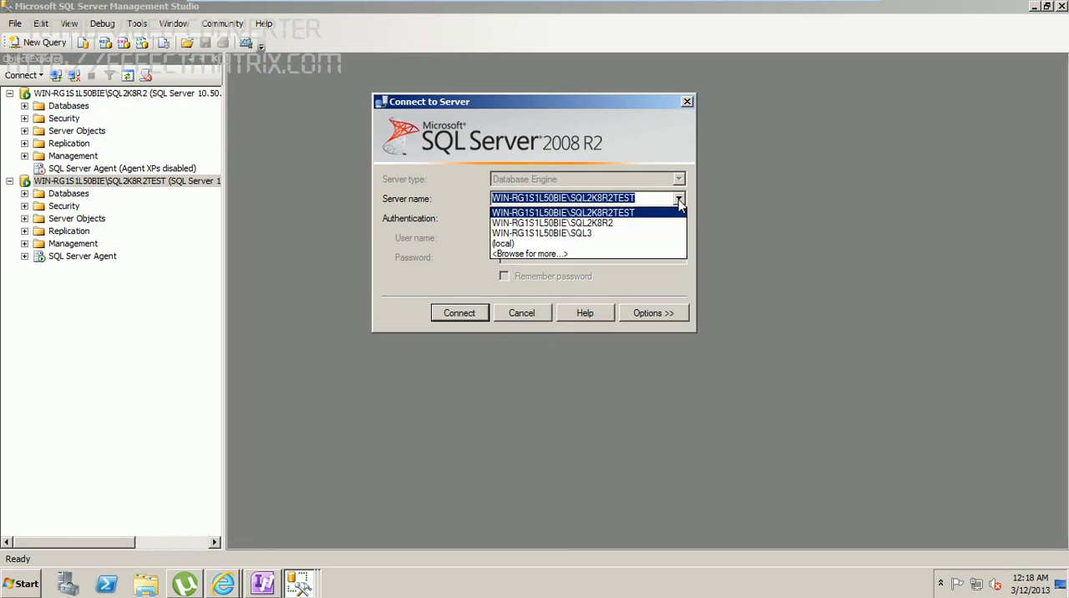
left_click(605, 233)
left_click(461, 315)
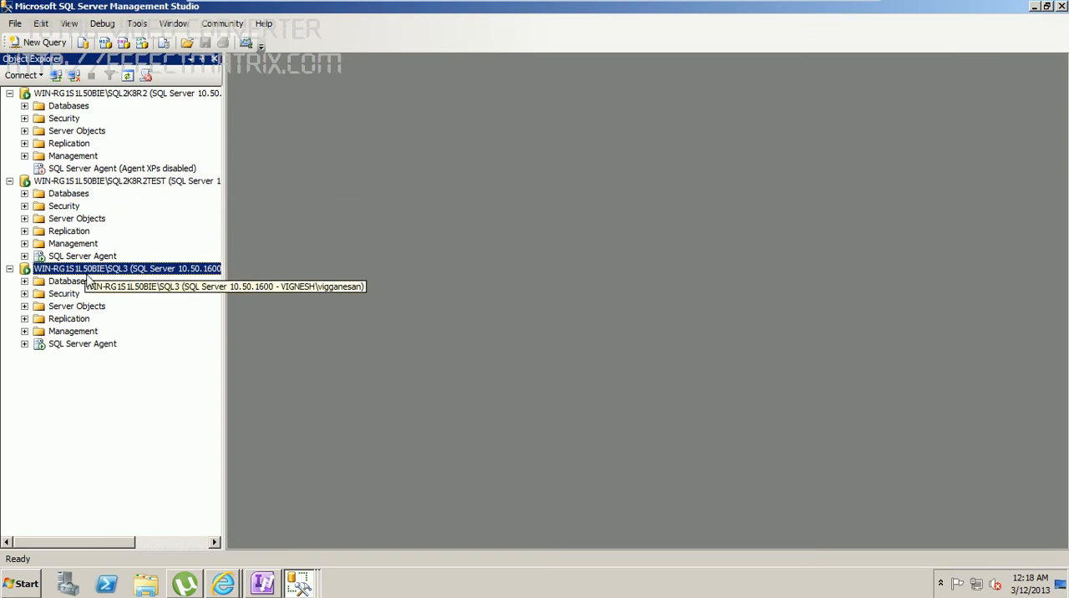
Step: Start the SQL Server Agent service of the SQL2K8R2 instance, allowing the elevation and confirming the start
right_click(63, 171)
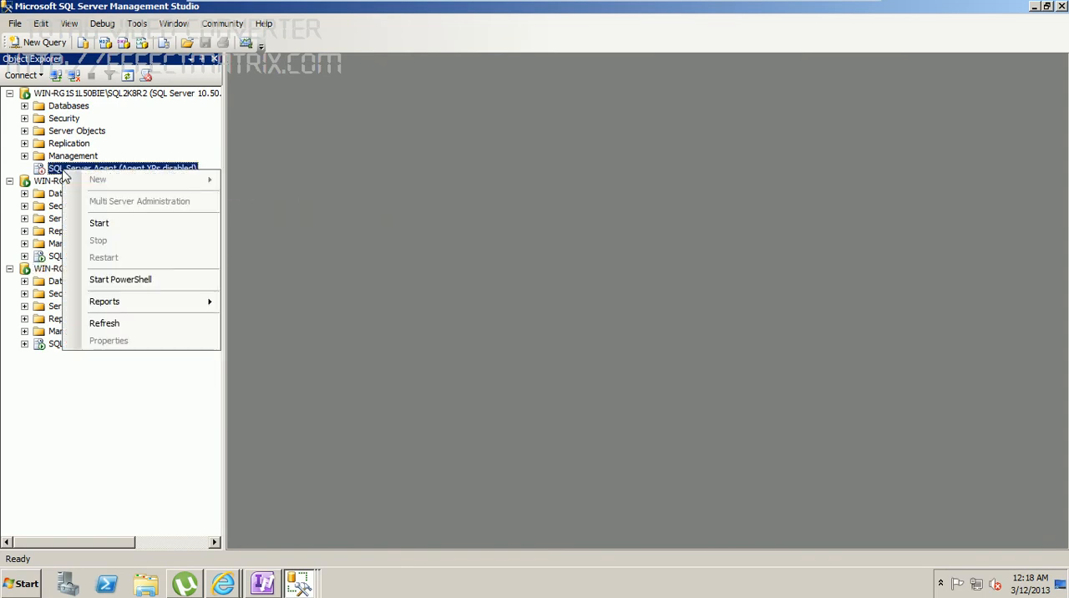
left_click(116, 222)
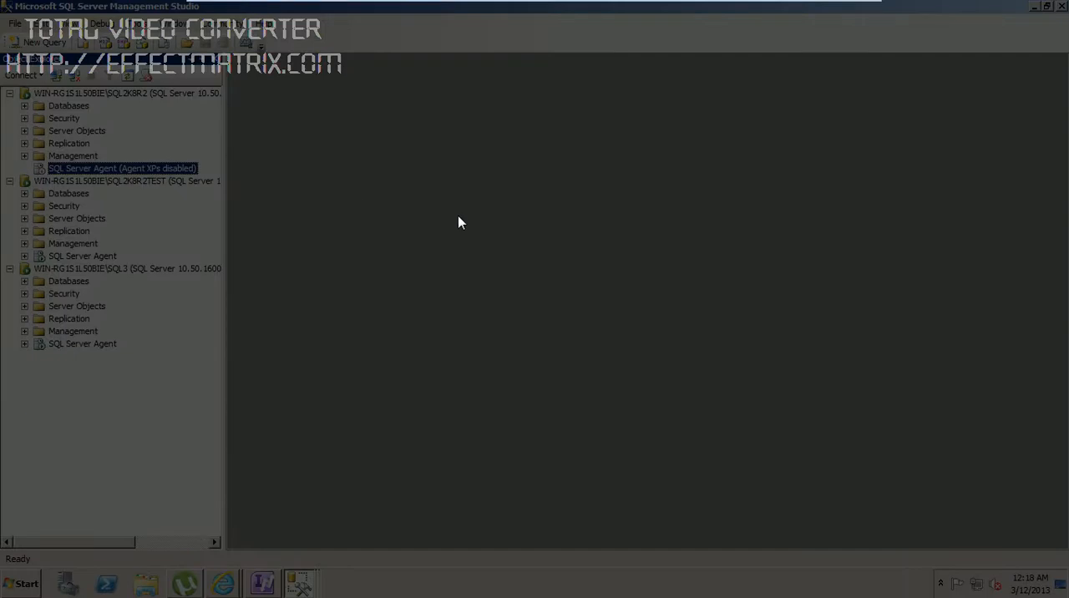
left_click(595, 305)
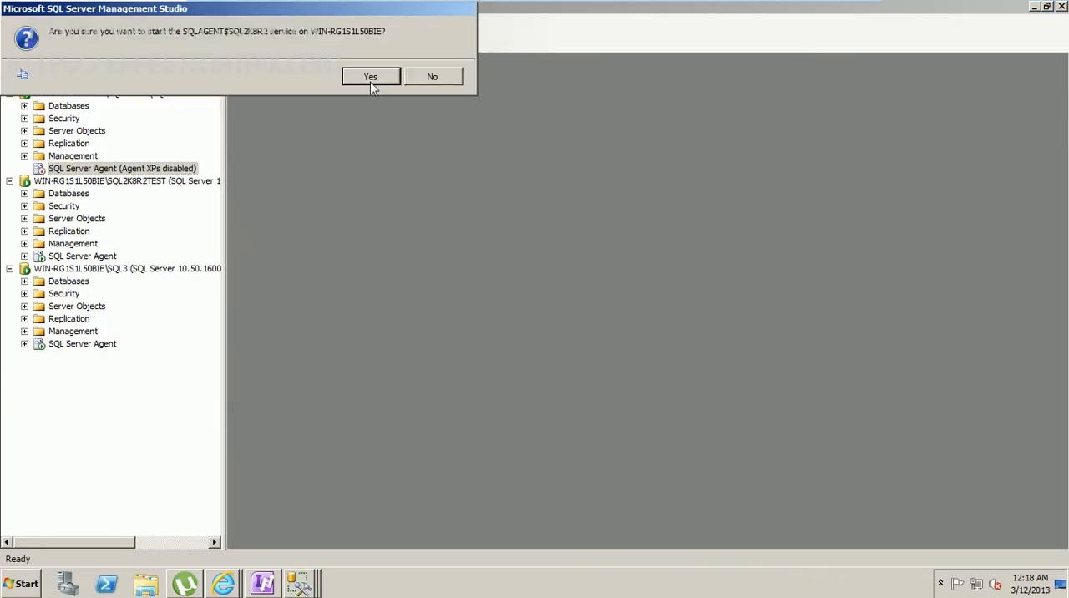
left_click(372, 84)
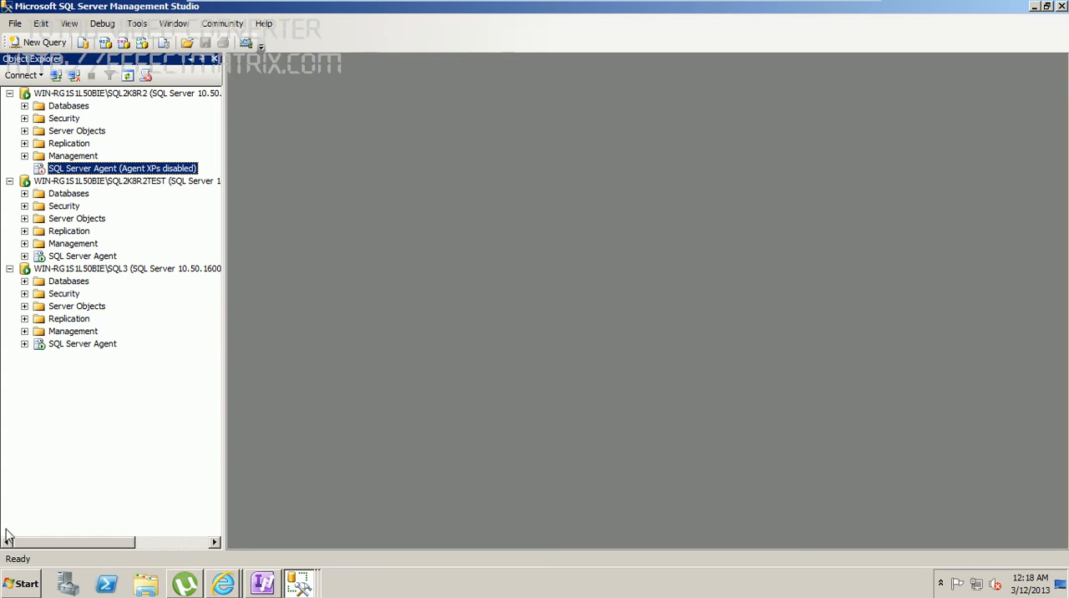
left_click(6, 590)
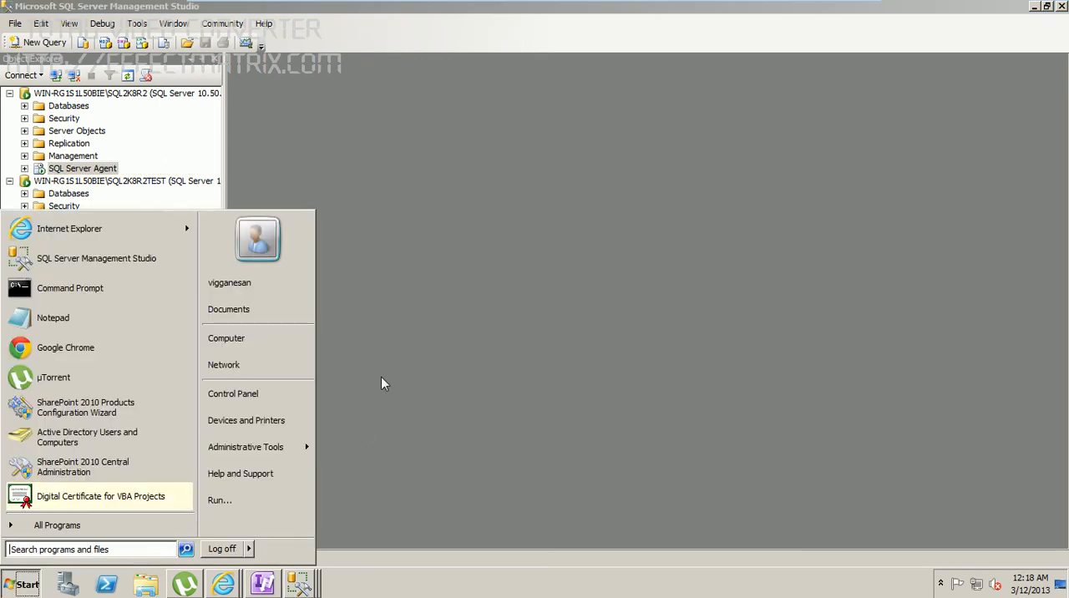
left_click(518, 293)
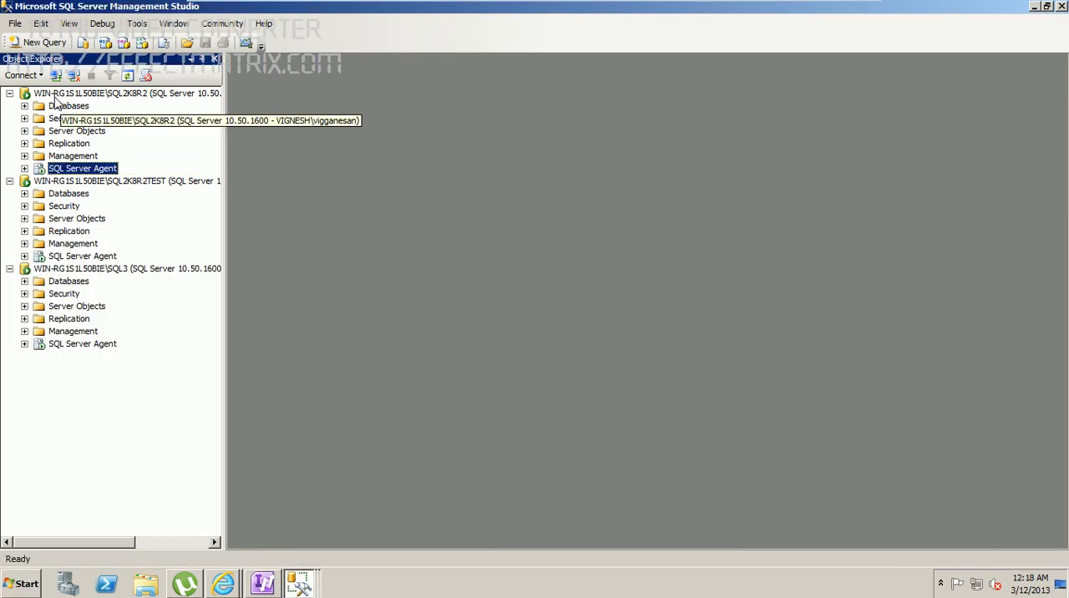
Step: Begin a new database on the SQL2K8R2 instance and enter the author's first name as the database name
left_click(24, 106)
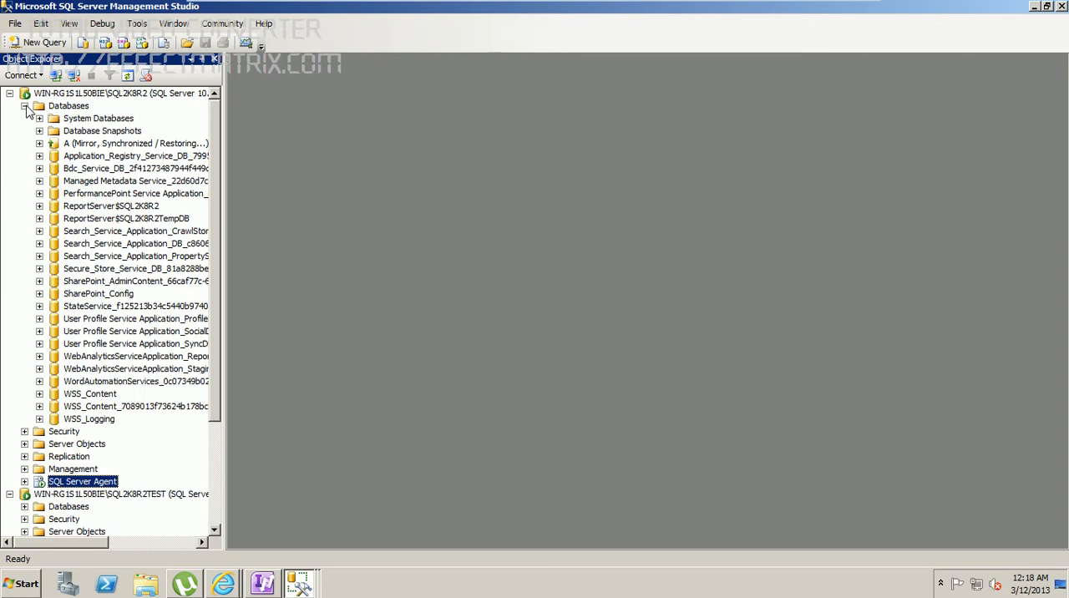
right_click(92, 107)
left_click(120, 117)
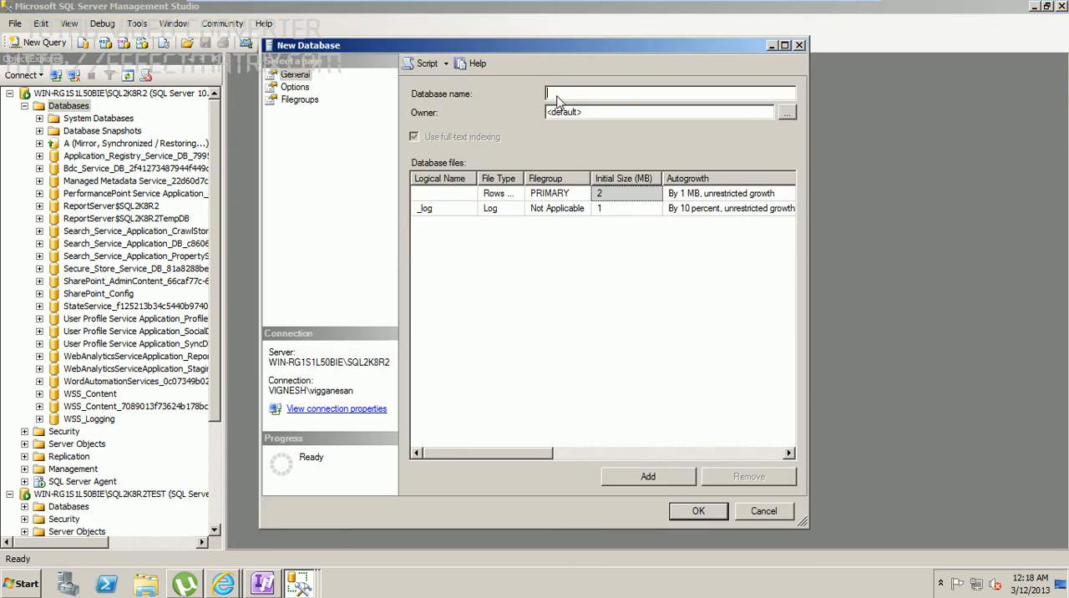
type("Vignesh")
Step: Choose the Full recovery model for the new database, review its filegroups and general settings, and create it
left_click(296, 87)
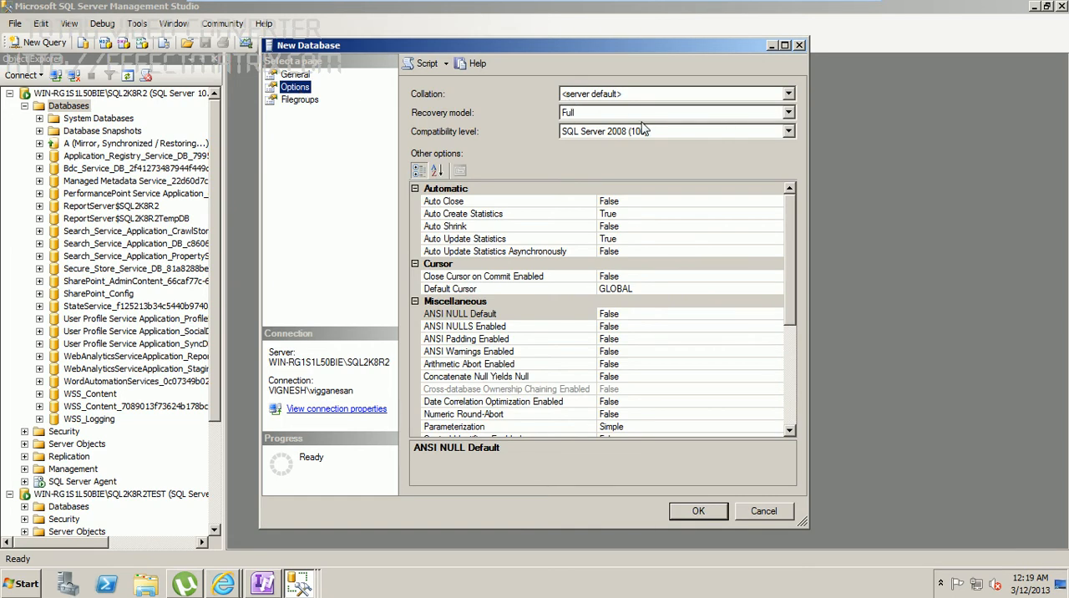
left_click(789, 114)
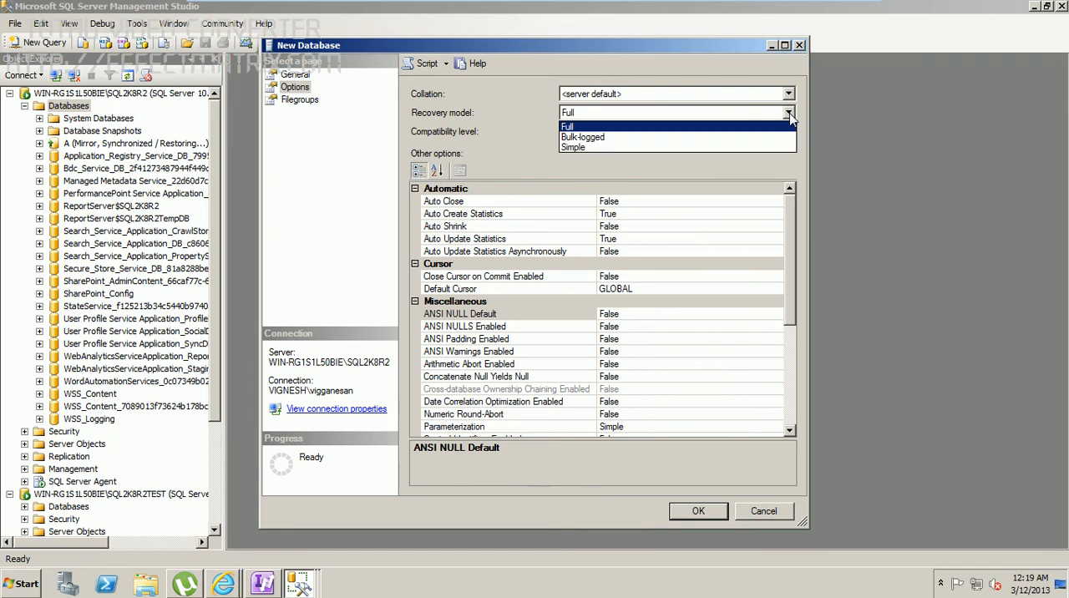
left_click(668, 130)
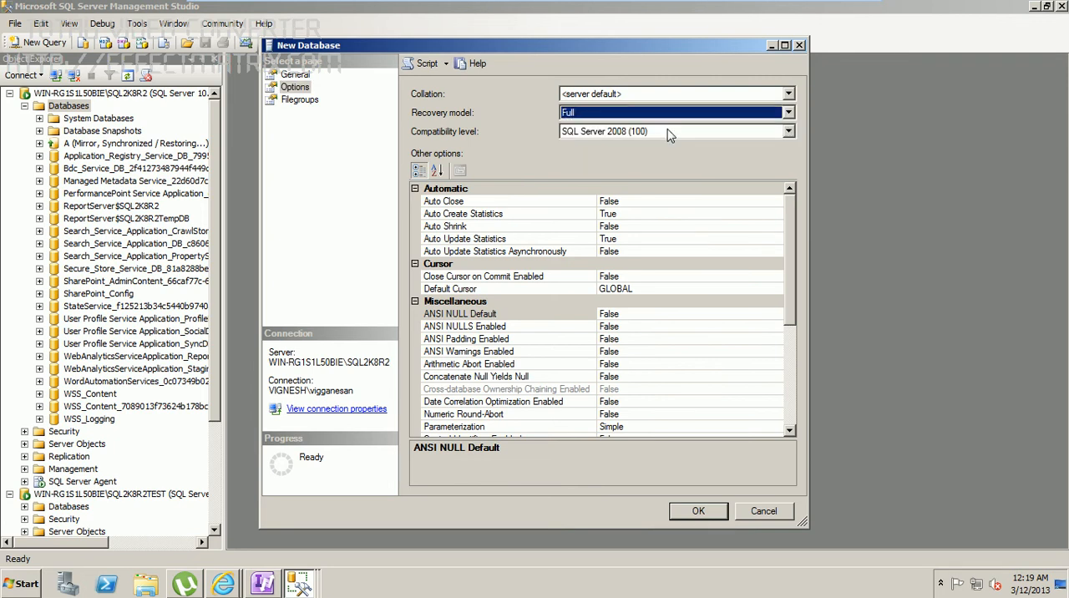
left_click(291, 101)
left_click(295, 74)
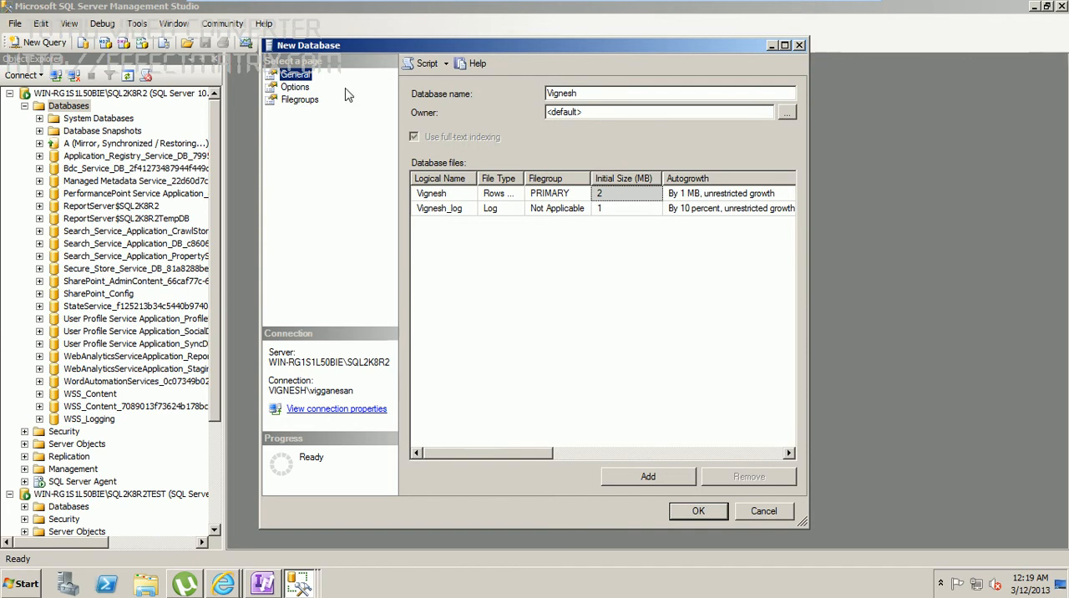
left_click(698, 512)
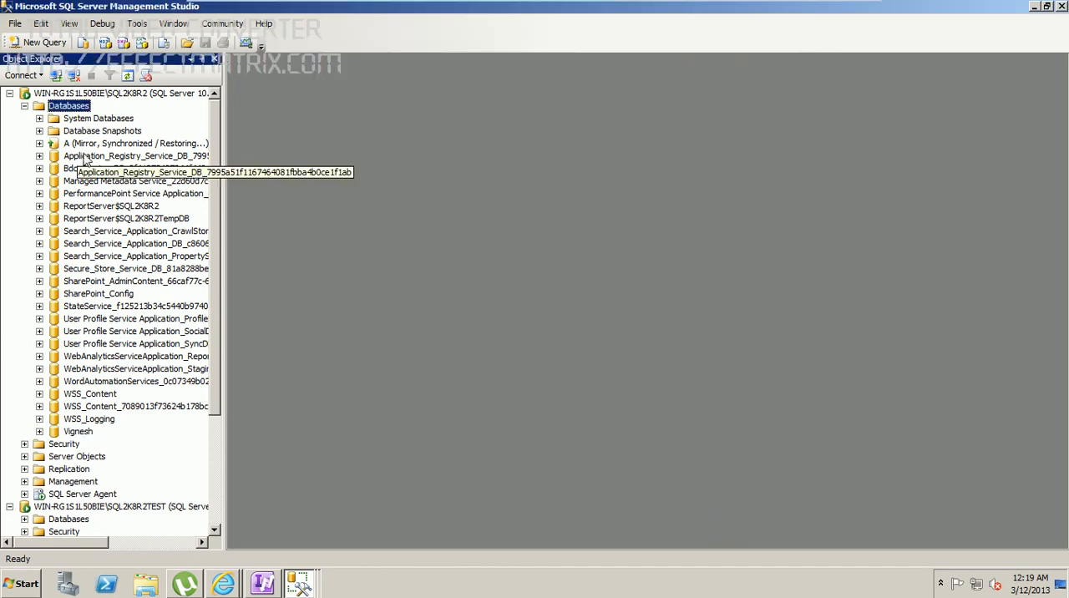
Step: Expand the newly created database on the SQL2K8R2 instance and start designing a new table in it
left_click(39, 431)
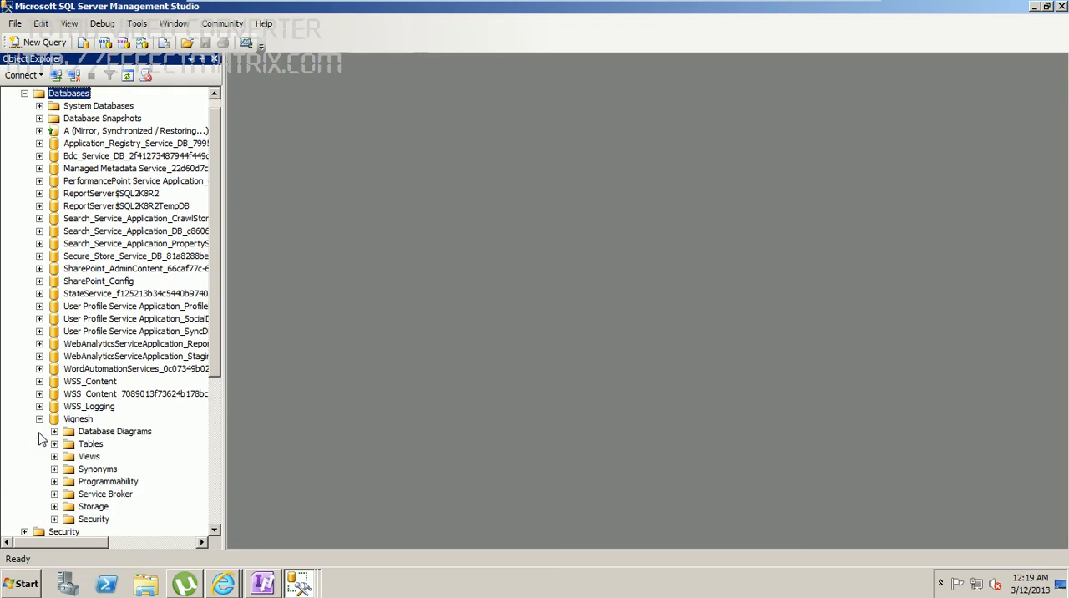
left_click(91, 444)
right_click(92, 447)
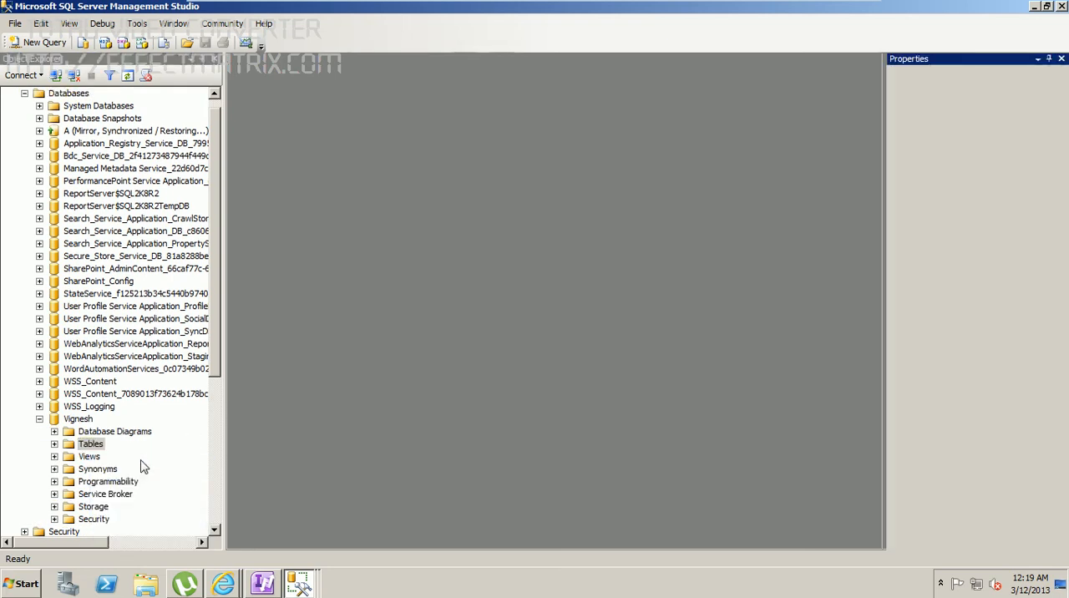
left_click(140, 454)
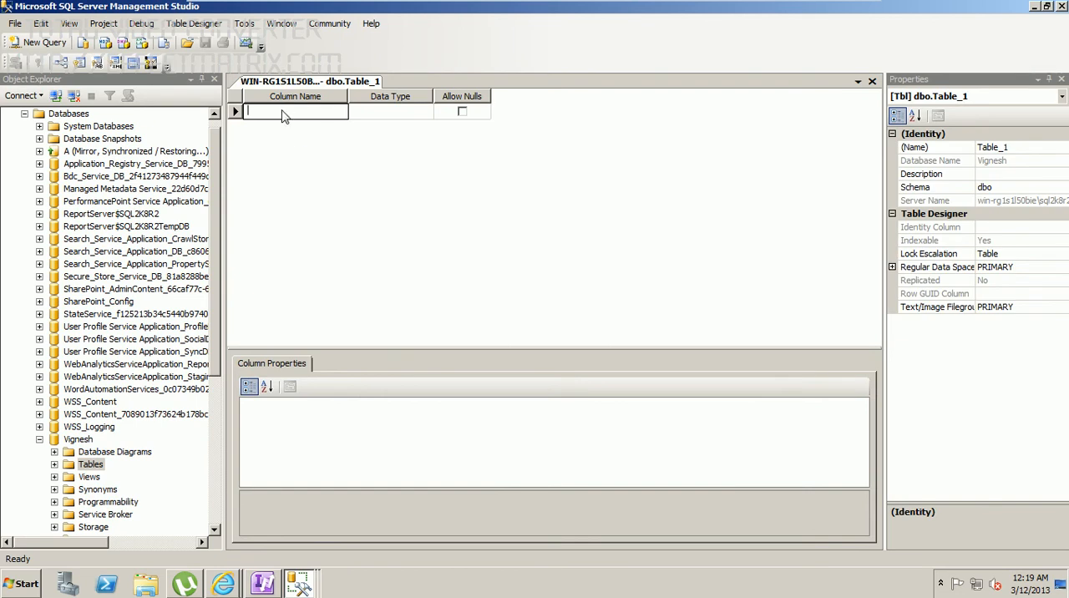
Step: Add a first column named 100 with data type nchar(10) and nulls allowed
type("100")
left_click(394, 116)
key("BackSpace")
left_click(460, 117)
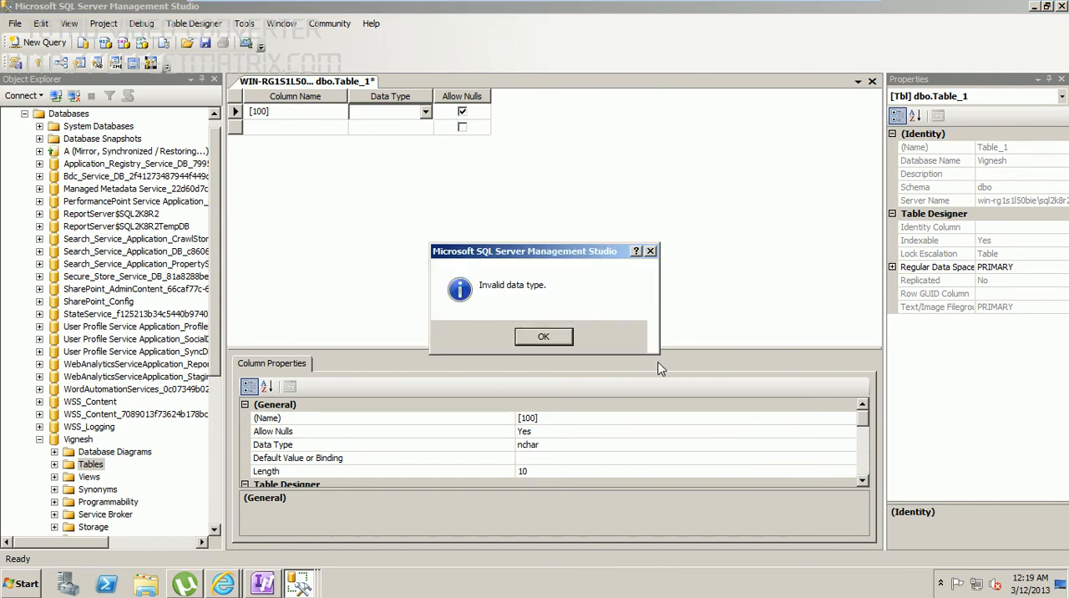
left_click(564, 338)
left_click(393, 138)
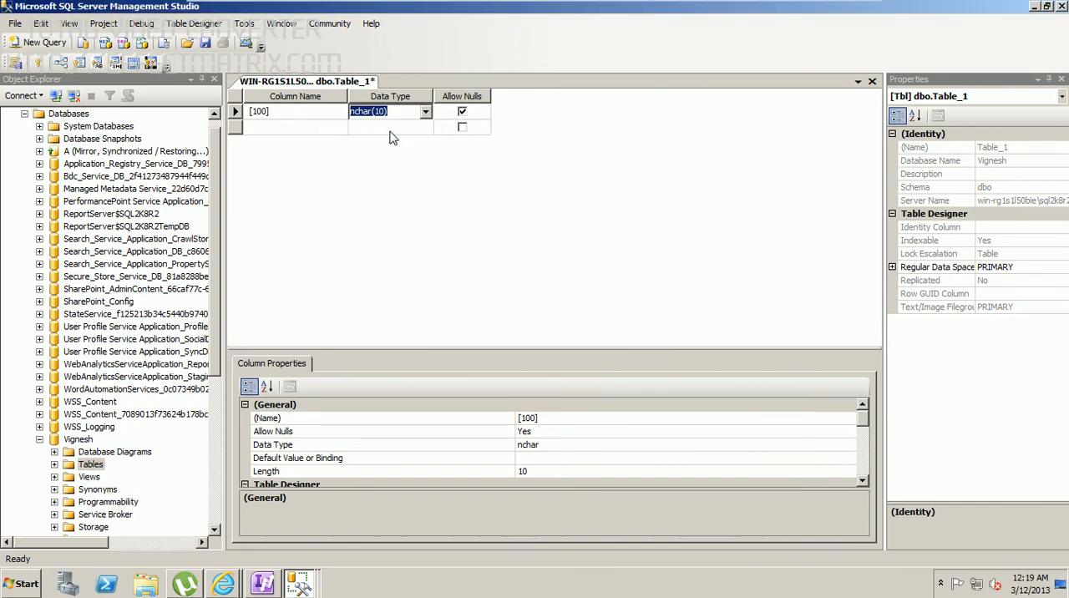
Step: Add a second column named 200 with data type nchar(10) and disallow nulls for it
left_click(298, 129)
type("200")
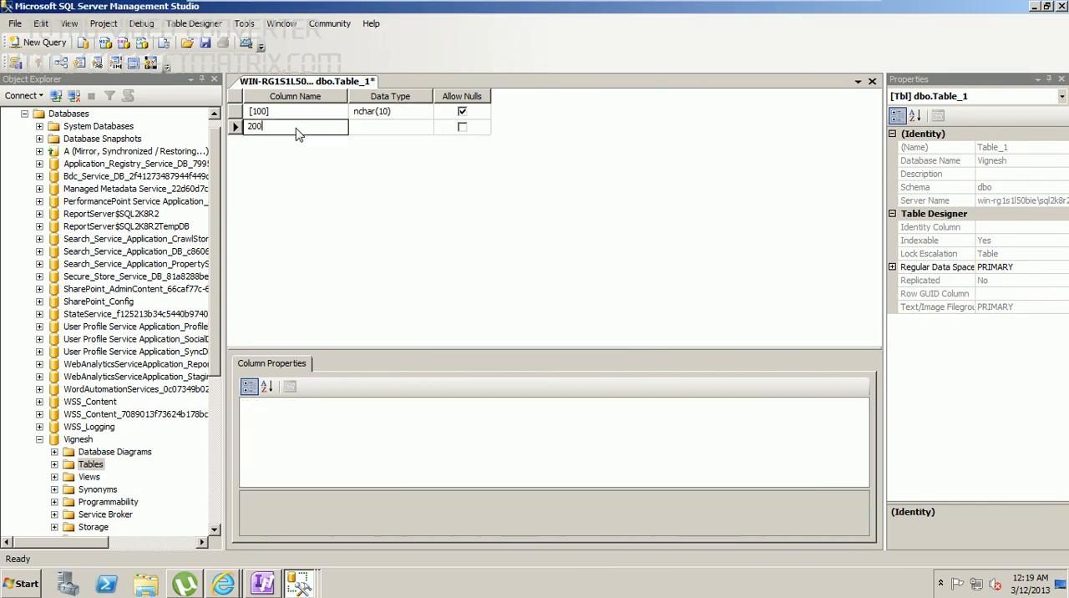
key("Tab")
left_click(462, 128)
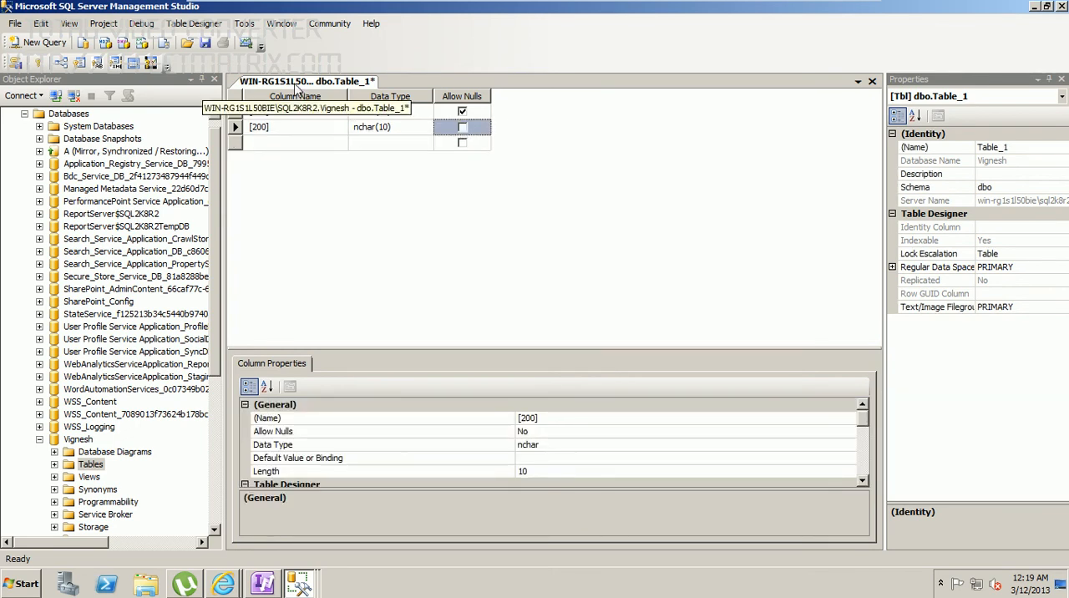
Step: Save the new table under the name Details
right_click(294, 87)
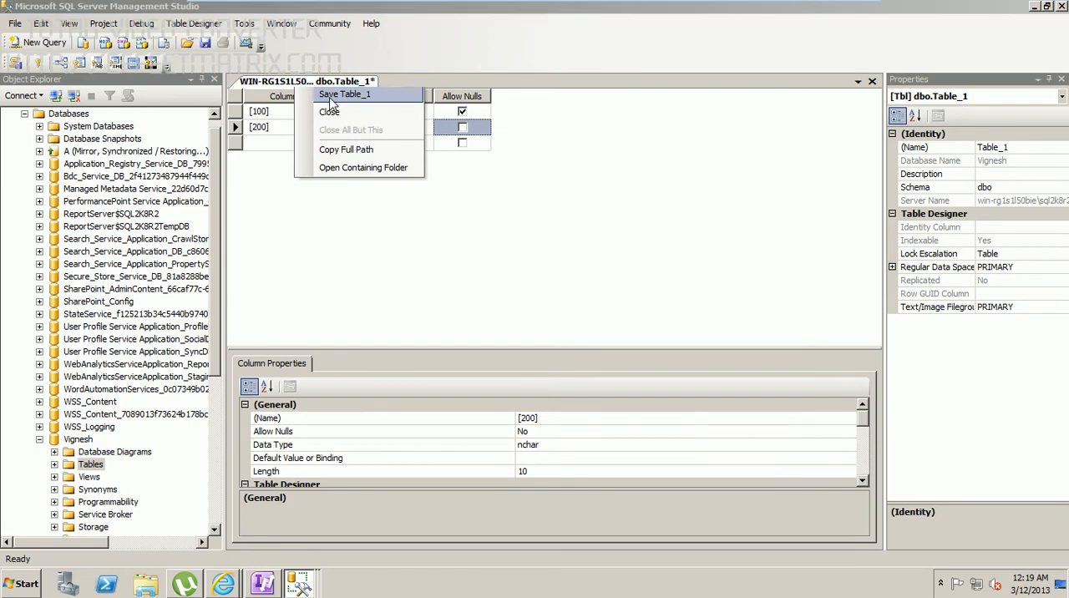
left_click(332, 95)
key("BackSpace")
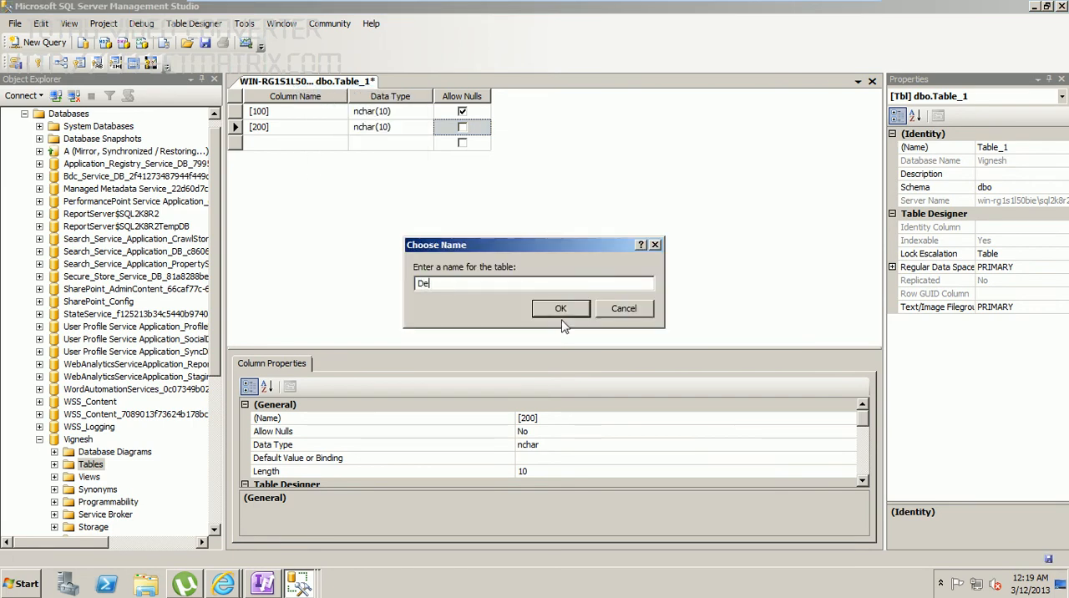
type("Detail")
left_click(563, 309)
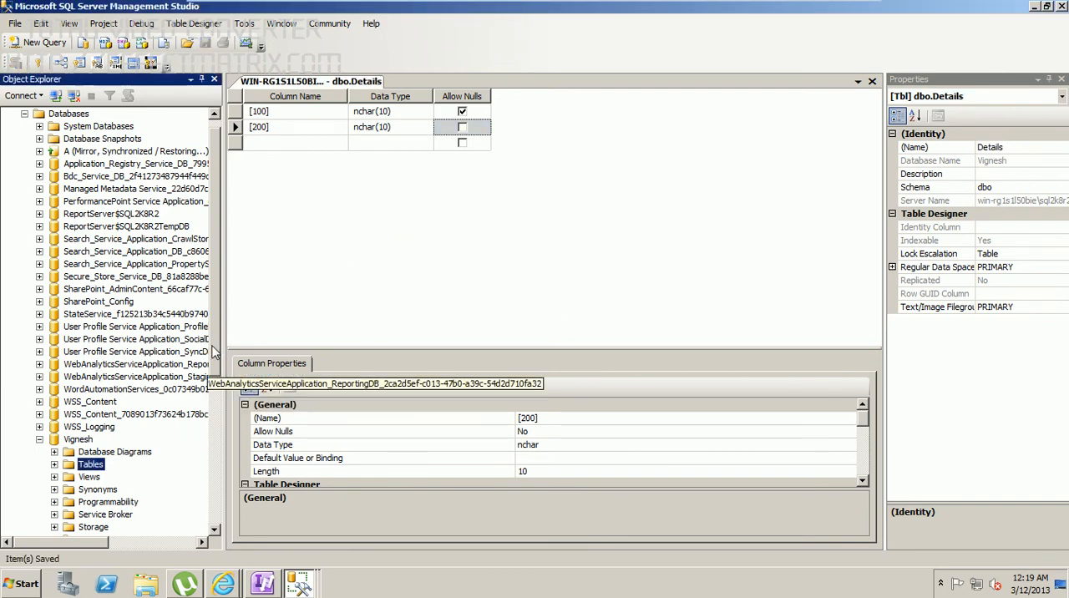
Step: Expand the new database's tables and query the top 1000 rows of dbo.Details
scroll(213, 353, "down", 3)
left_click(56, 351)
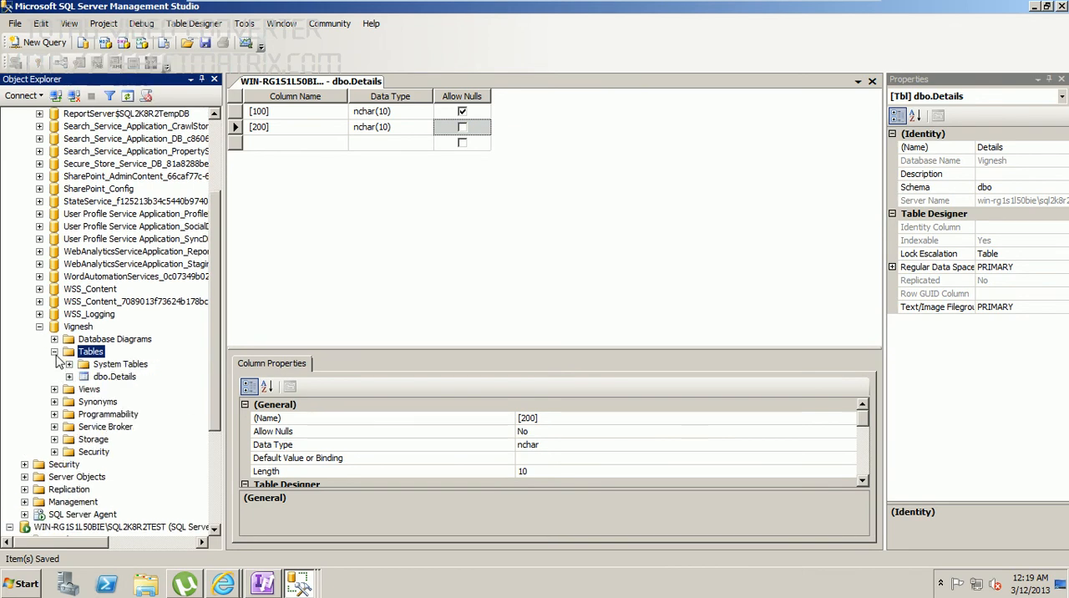
right_click(106, 377)
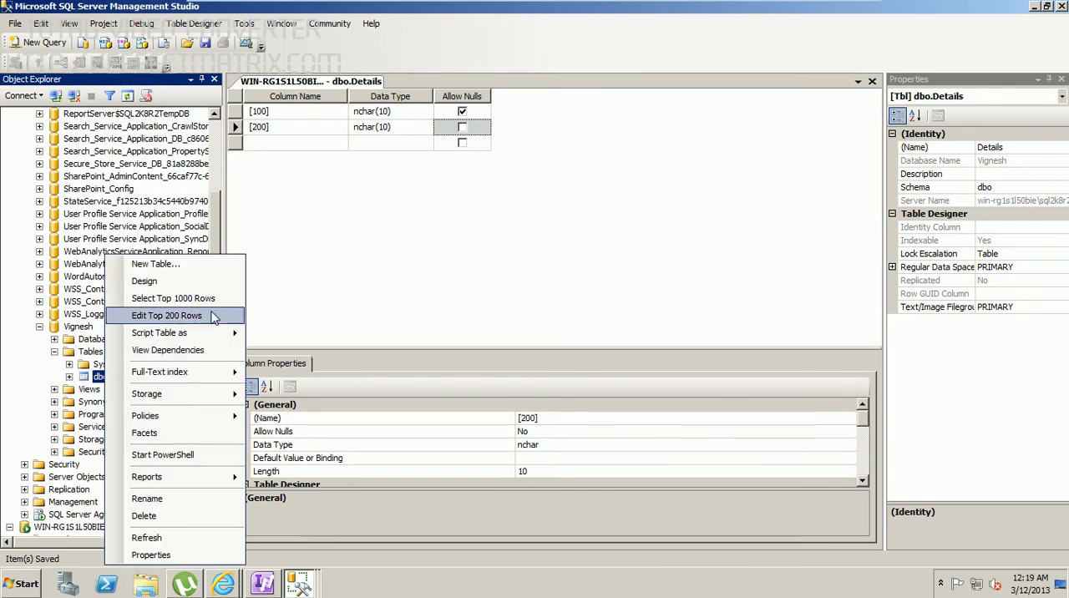
left_click(196, 299)
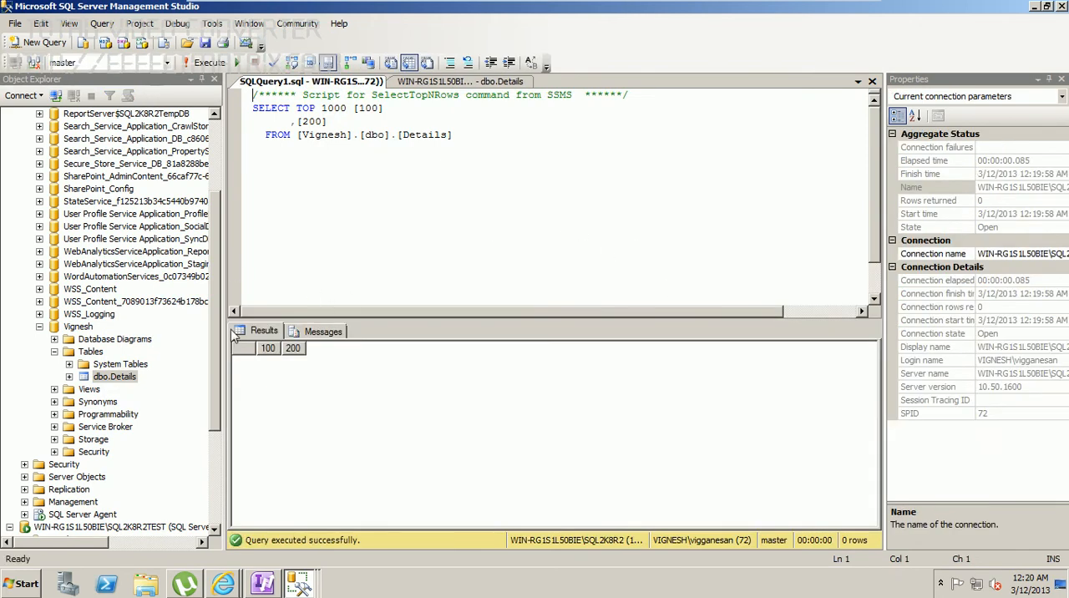
Step: Edit the top 200 rows of dbo.Details and enter a first row with 300 in column 100 and 400 in column 200
right_click(112, 377)
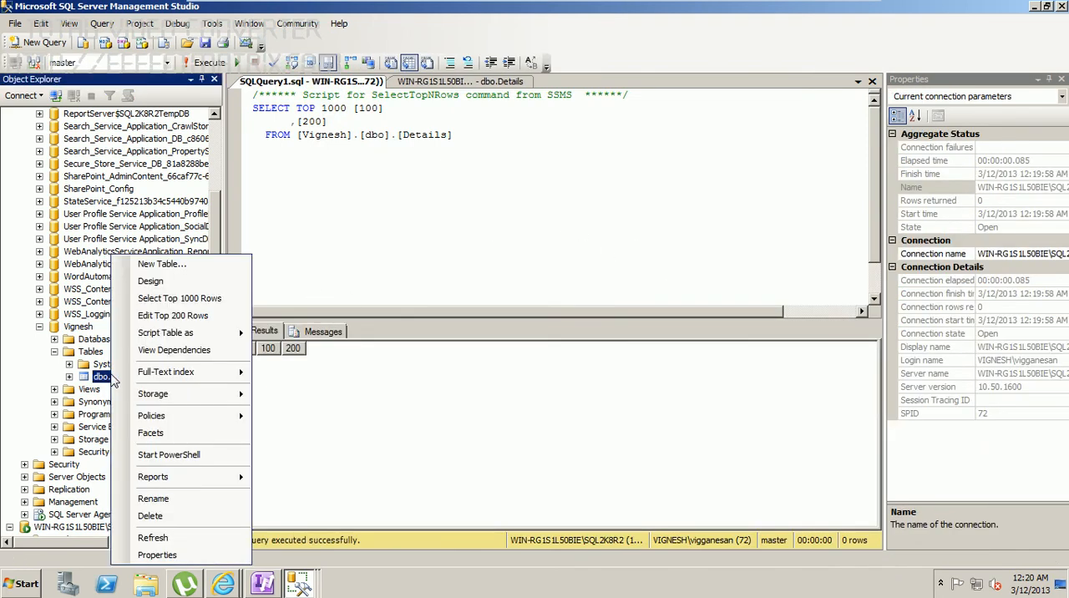
left_click(174, 315)
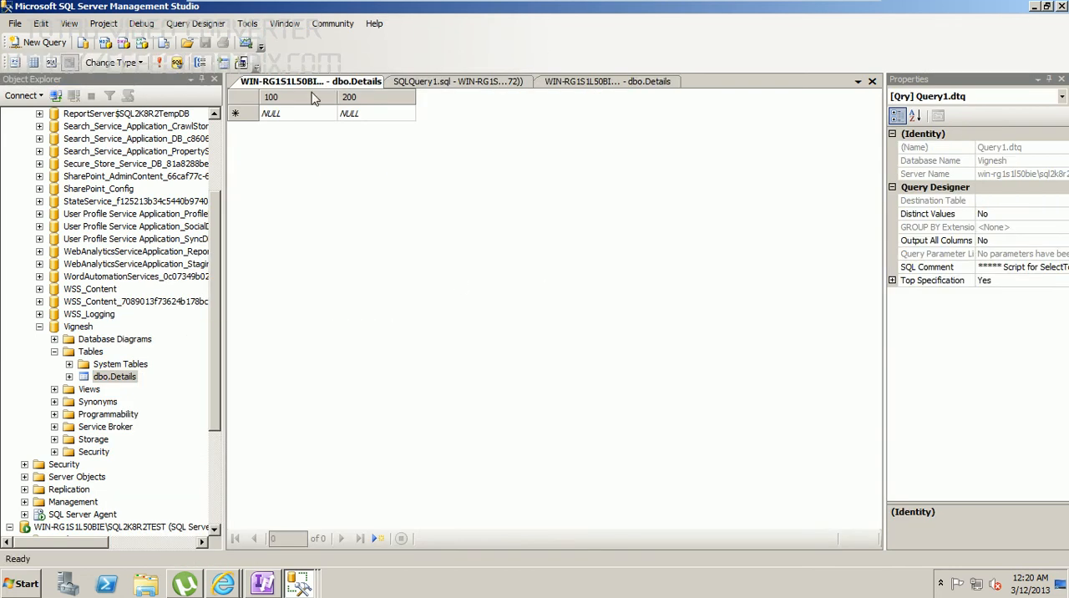
left_click(301, 114)
key("BackSpace")
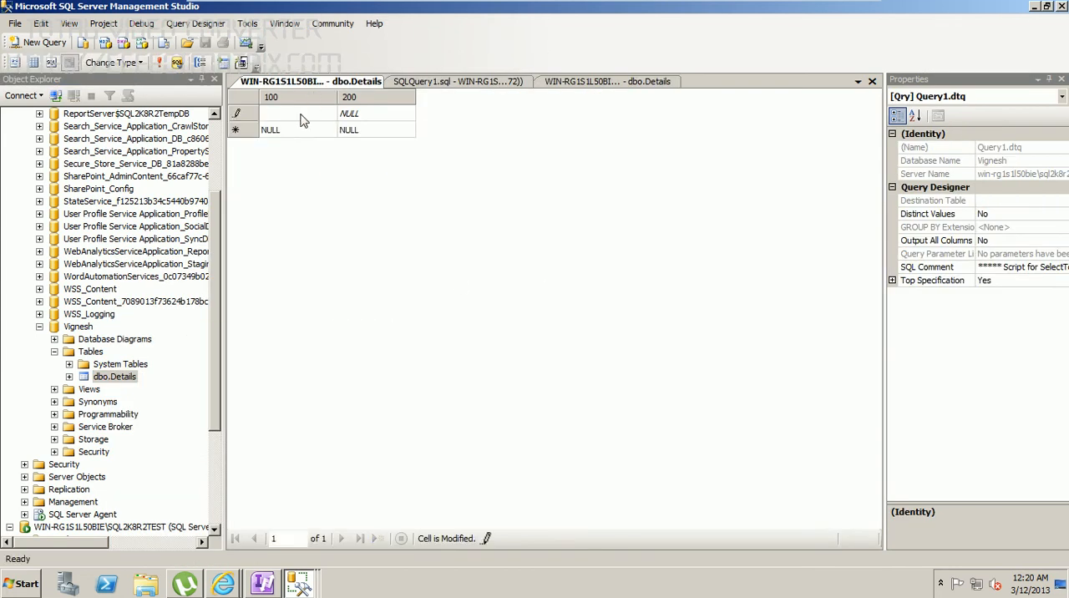
type("300")
left_click(386, 116)
key("BackSpace")
type("400")
Step: Edit both cells of a second row in the Details table and close the row editor
key("BackSpace")
key("BackSpace")
key("BackSpace")
left_click(316, 132)
key("BackSpace")
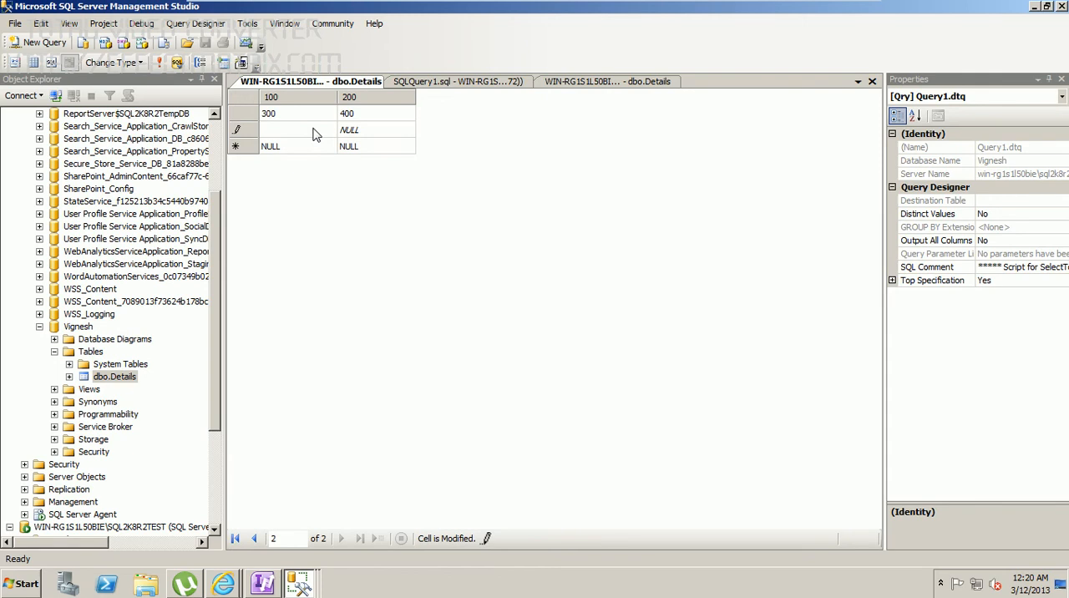
left_click(373, 127)
key("BackSpace")
right_click(323, 82)
left_click(359, 112)
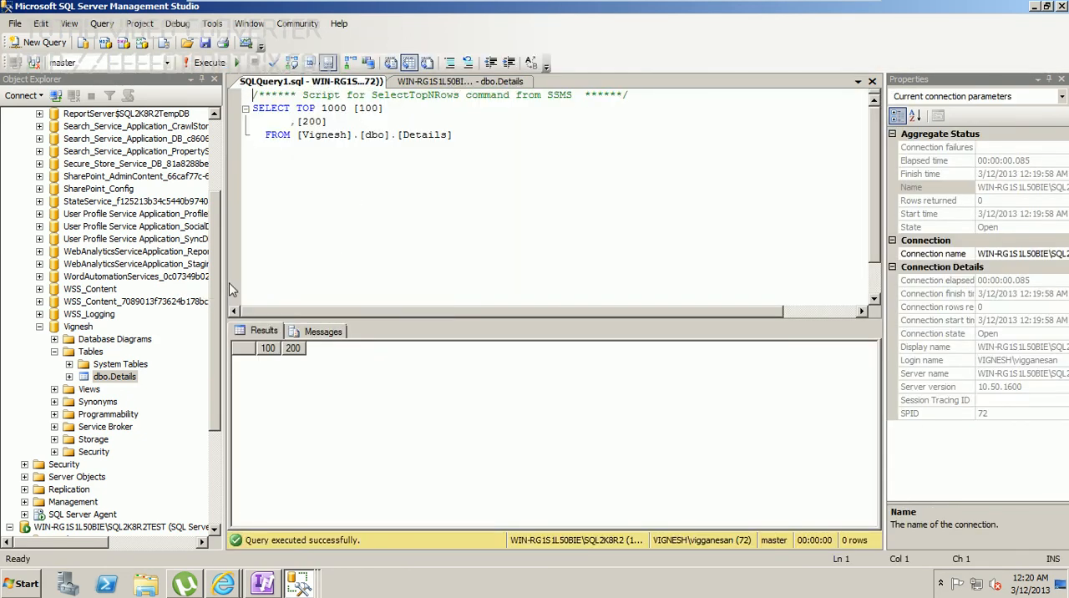
Step: Start a full backup of the new database on the SQL2K8R2 instance and remove the default backup destination
left_click_drag(220, 316, 224, 443)
left_click_drag(219, 369, 219, 282)
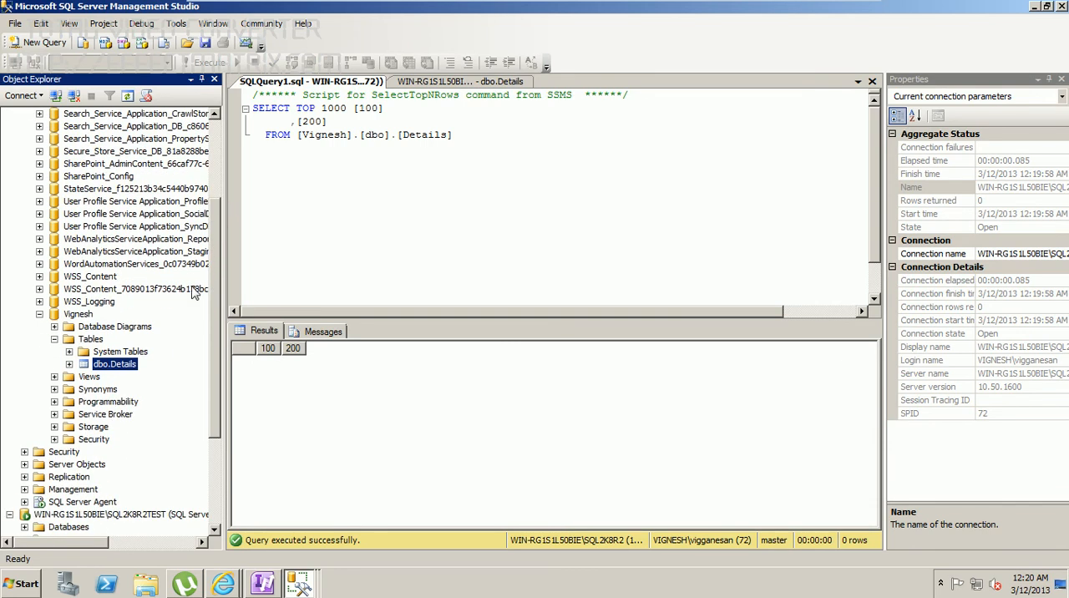
left_click(81, 326)
right_click(82, 323)
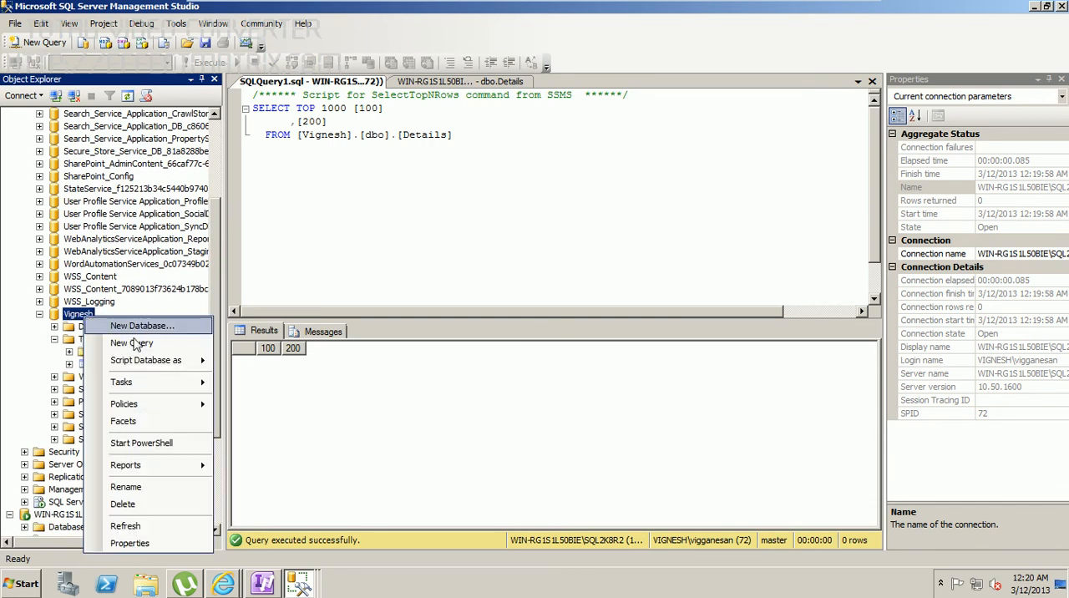
mouse_move(142, 387)
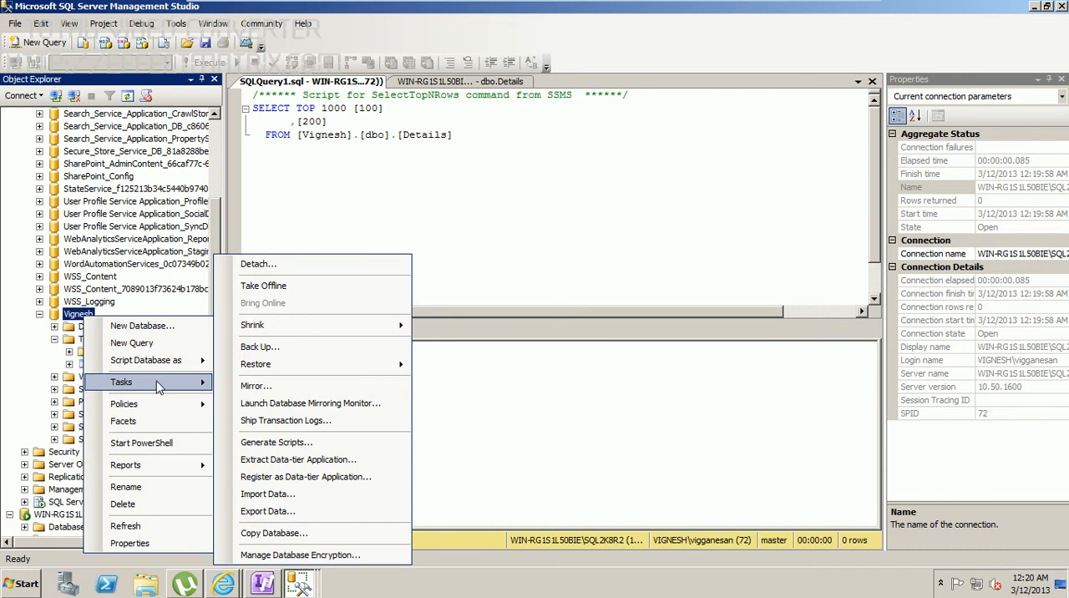
left_click(265, 347)
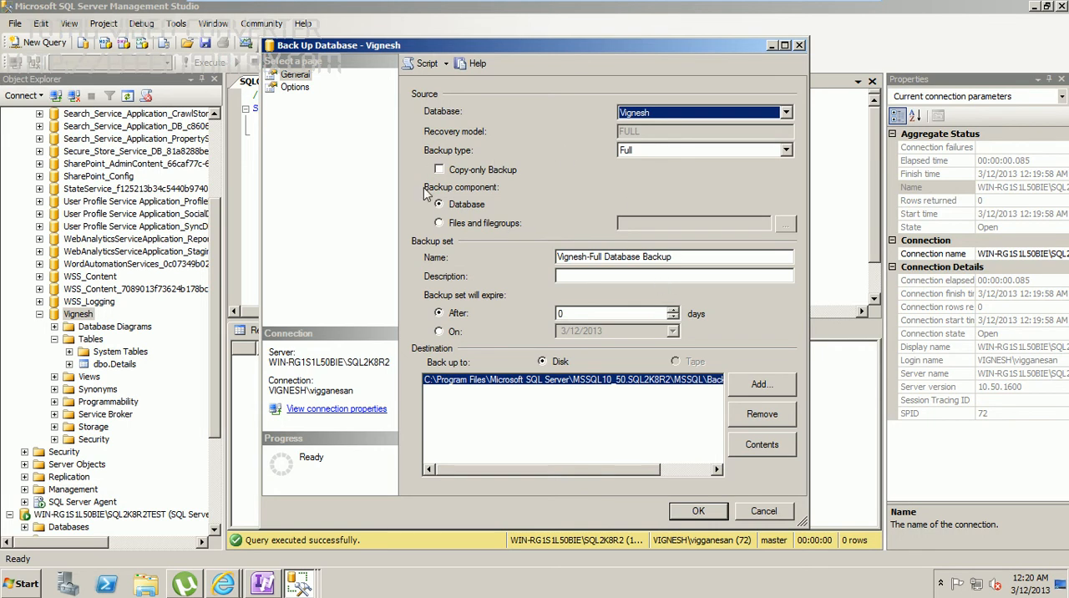
left_click(762, 414)
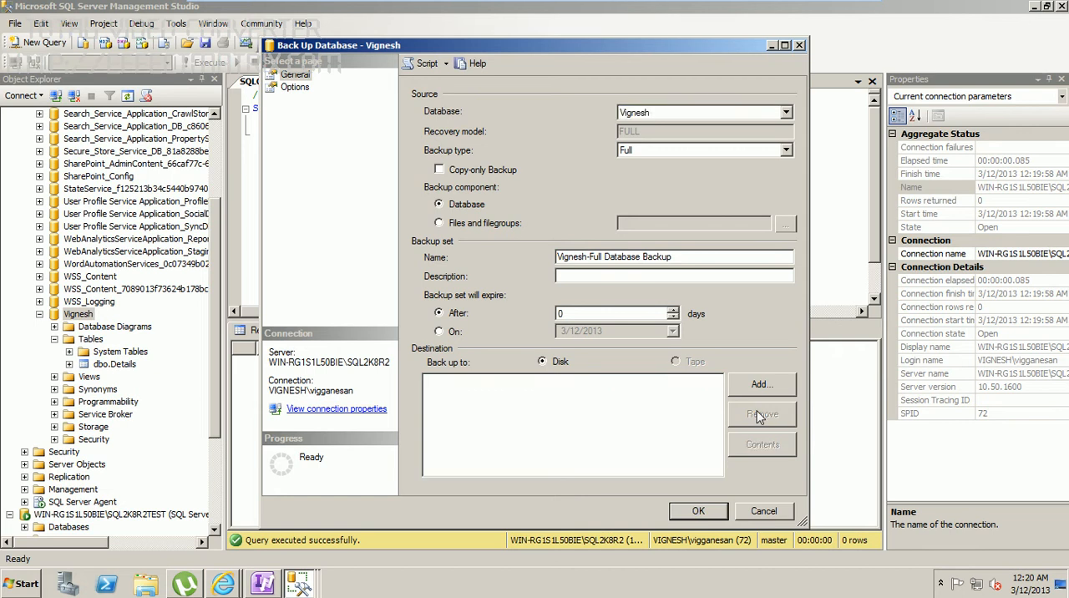
Step: Add a disk destination for the full backup and select the folder C:\SQL Files\Backup for it
left_click(762, 386)
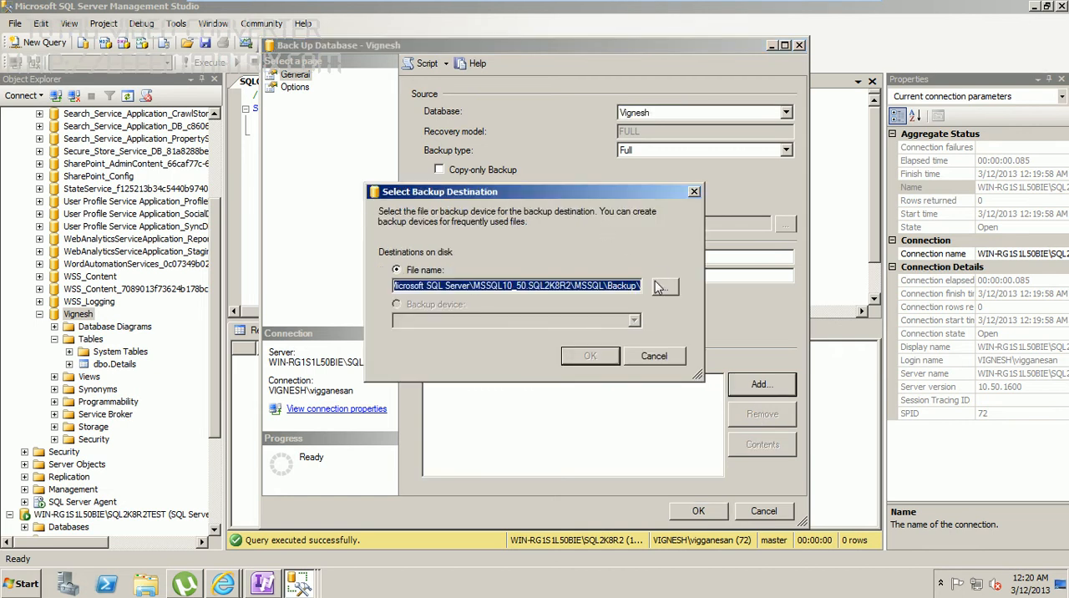
key("Delete")
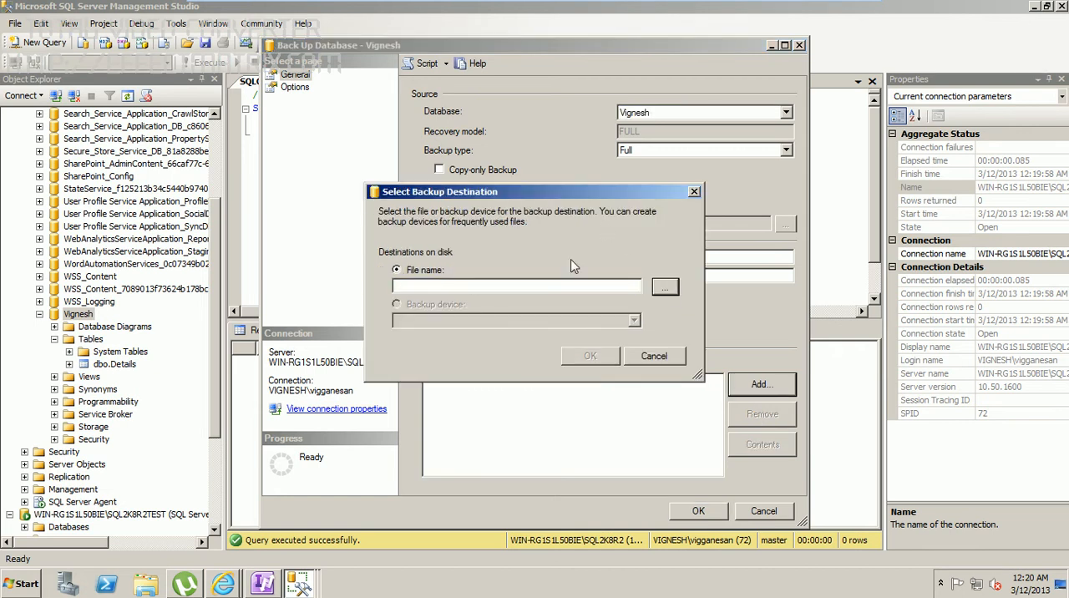
left_click(665, 287)
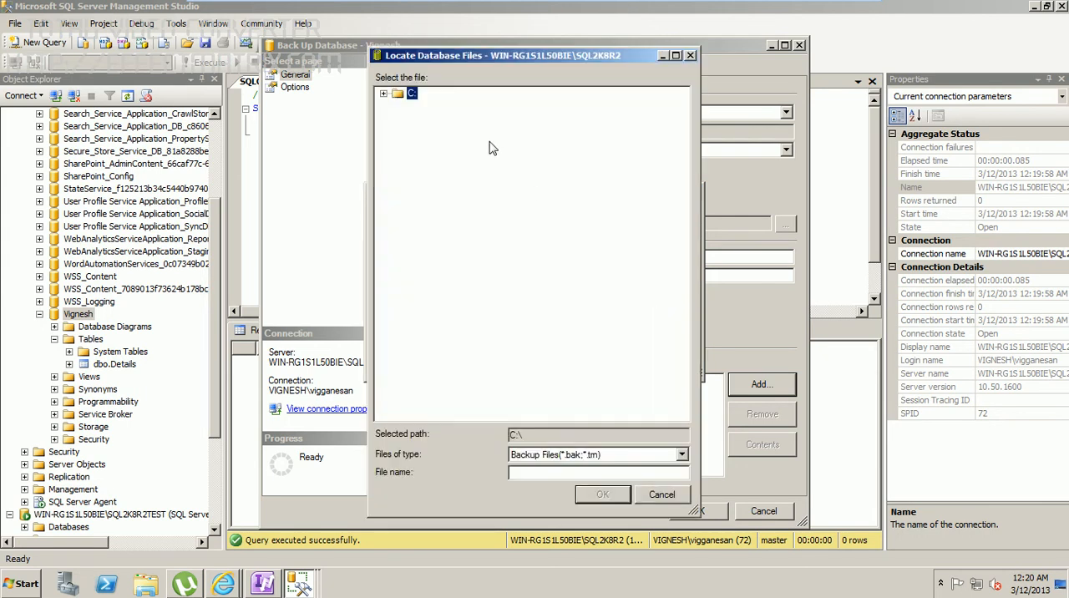
left_click(384, 95)
left_click(437, 145)
key("s")
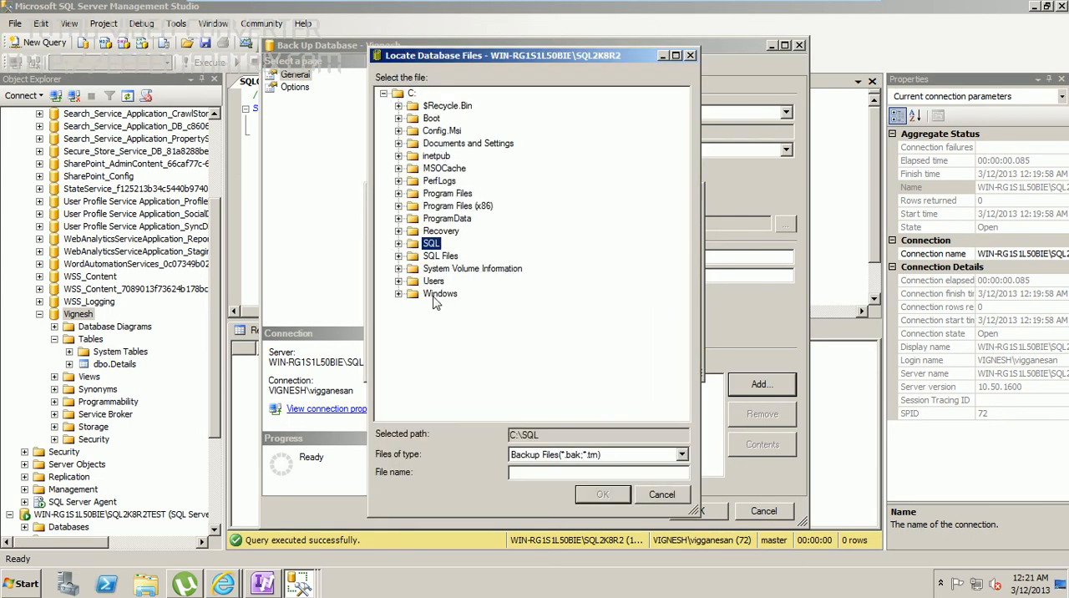
left_click(398, 255)
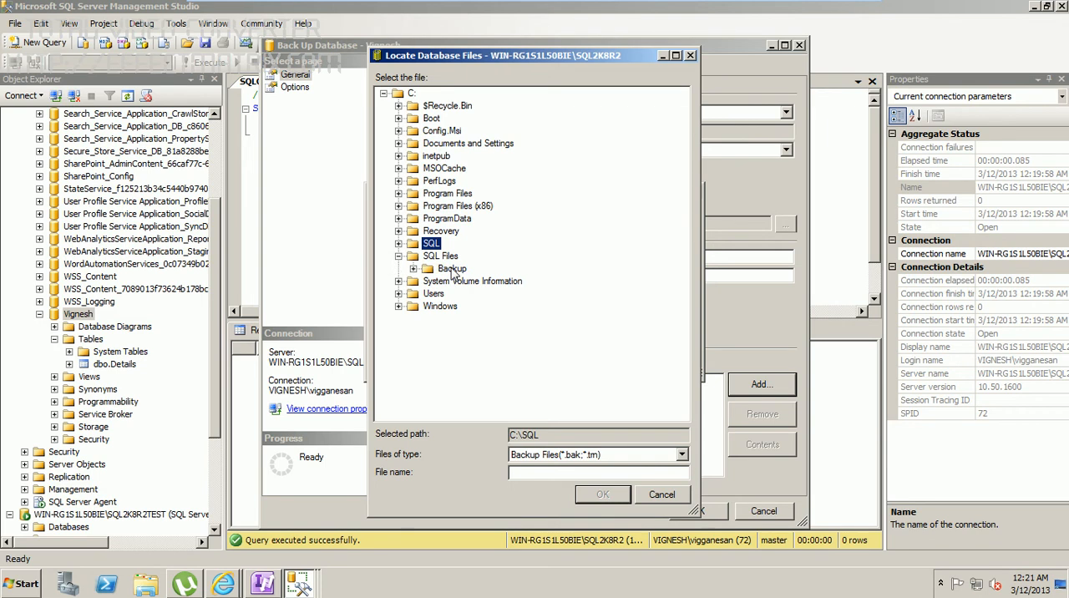
left_click(414, 269)
left_click(459, 271)
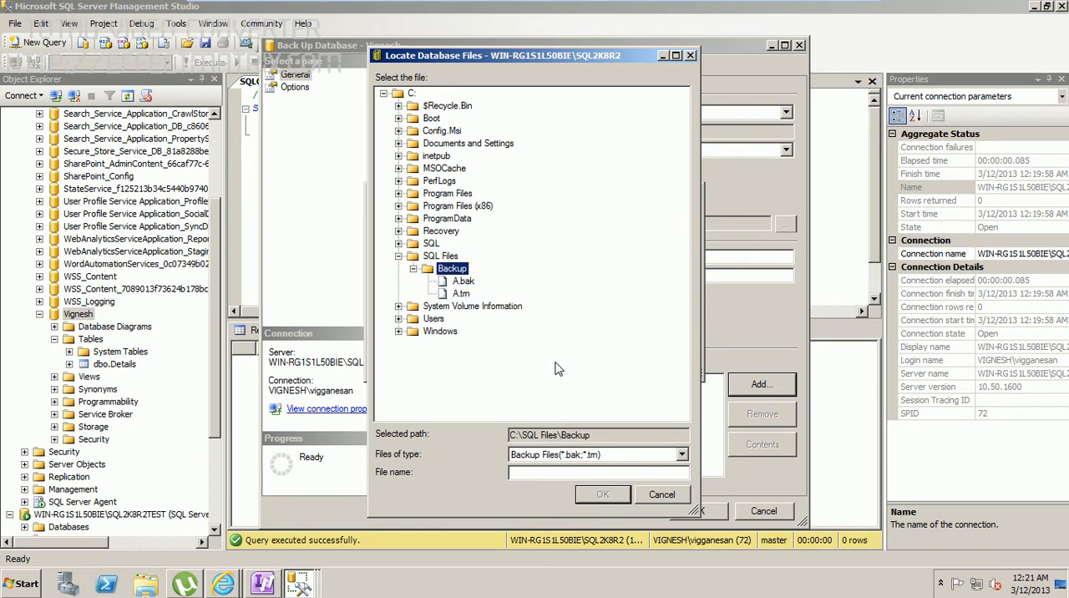
Step: Name the backup file after the database with the .bak extension and run the full backup to completion
left_click(535, 474)
type("Vignesh.bak")
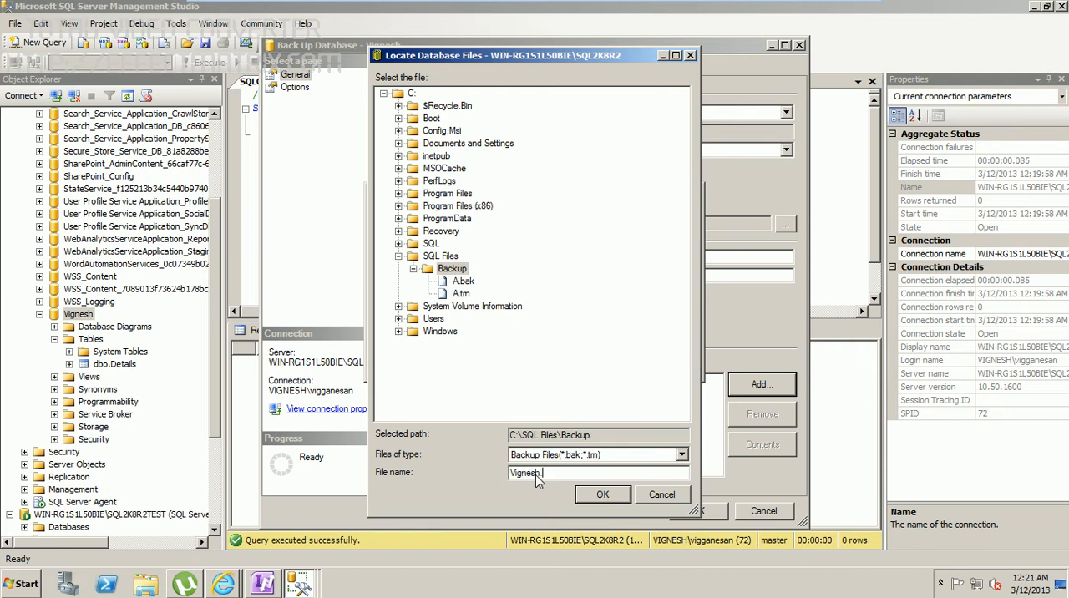
left_click(602, 495)
left_click(599, 352)
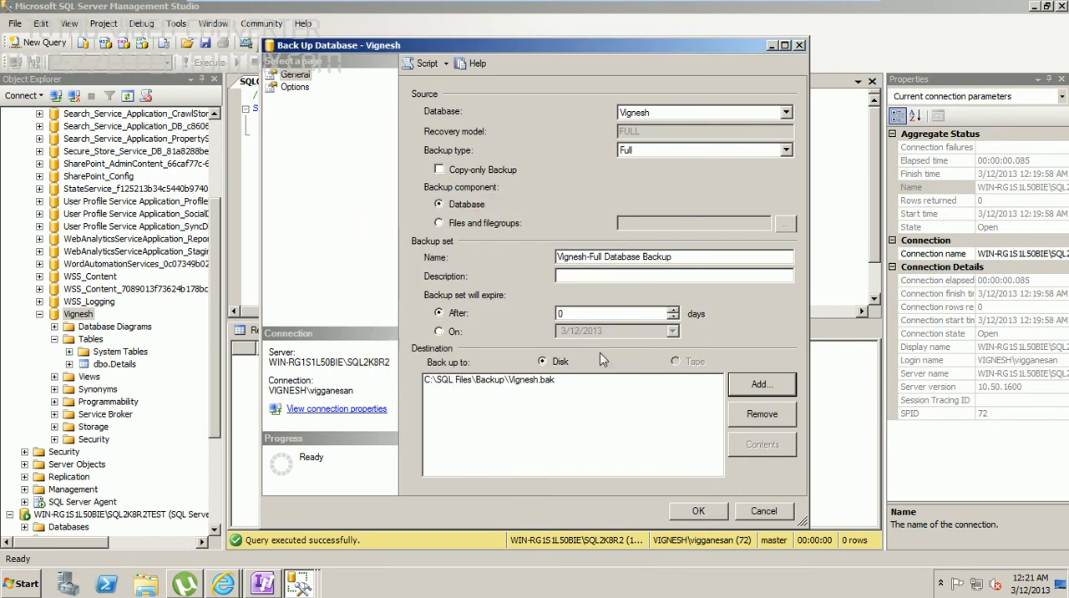
left_click(695, 511)
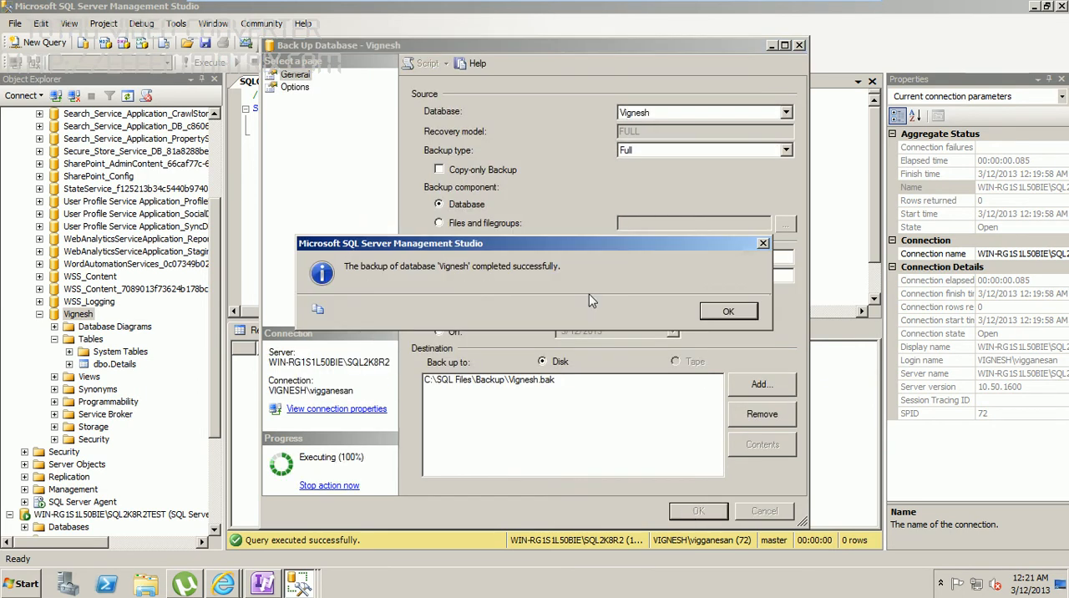
left_click(729, 312)
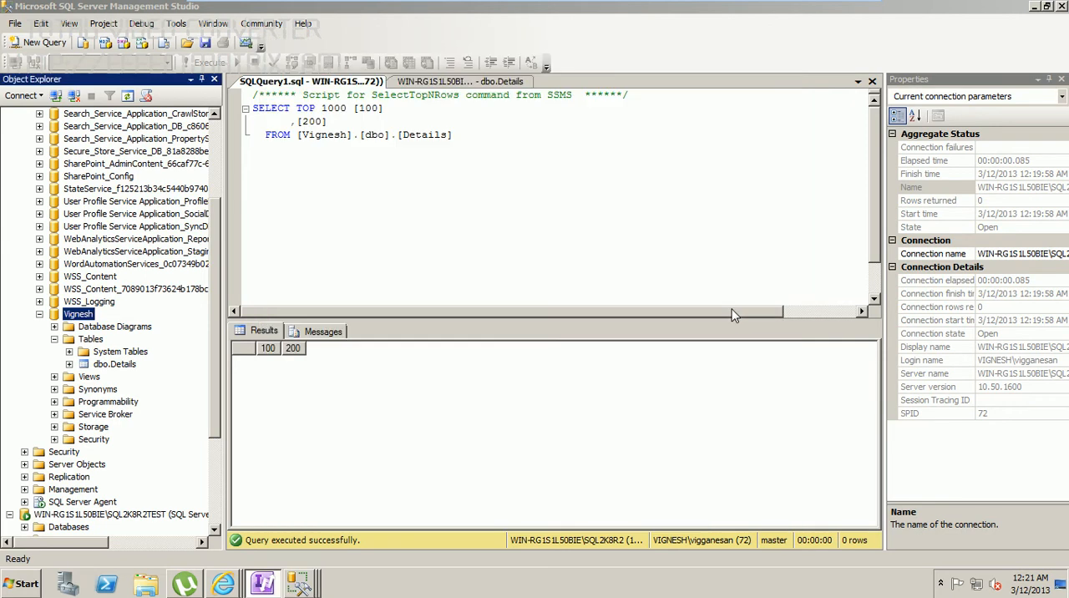
Step: Start another backup of the same database with type Transaction Log and remove the existing .bak destination
right_click(84, 316)
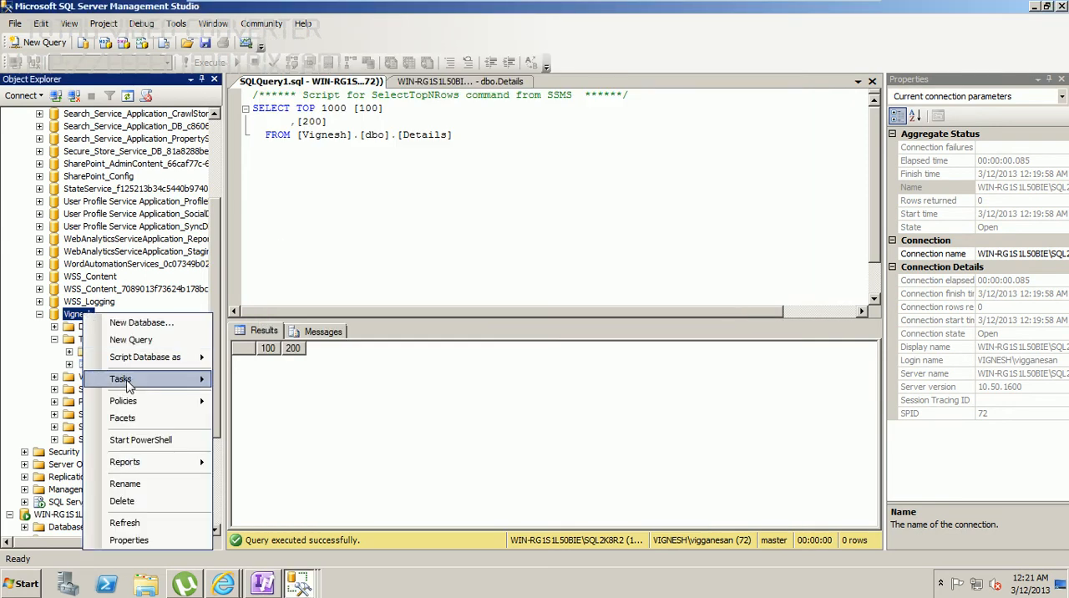
mouse_move(127, 382)
left_click(280, 346)
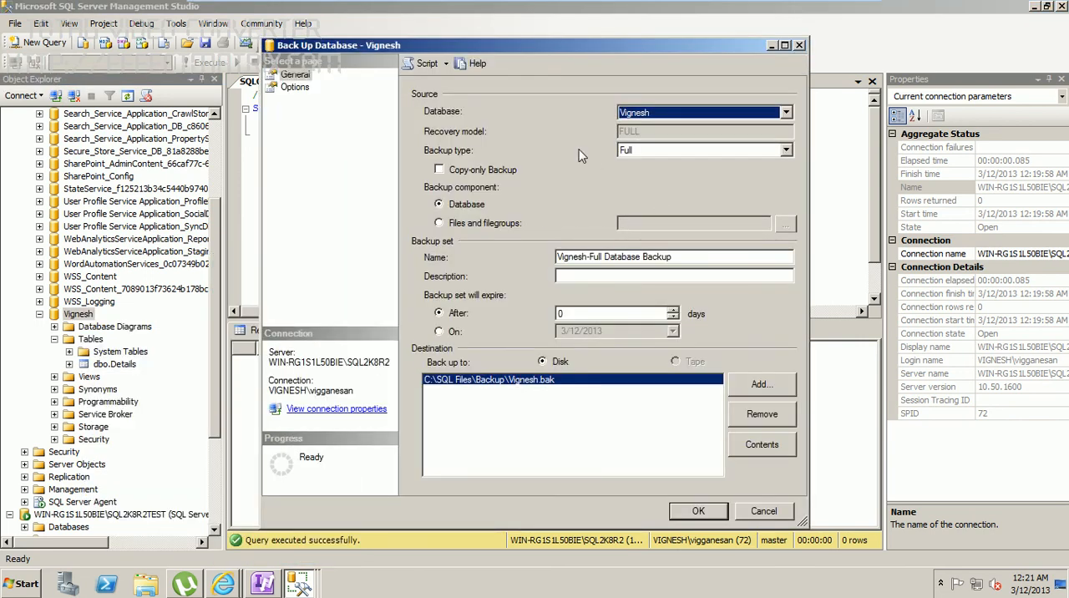
left_click(787, 149)
left_click(683, 186)
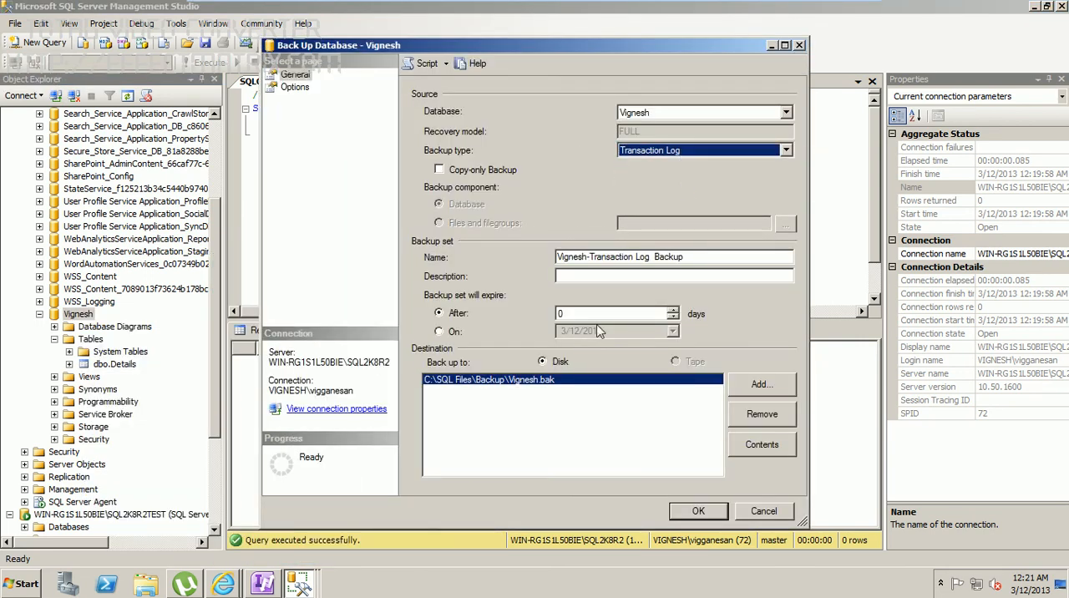
left_click(771, 418)
Step: Add a new disk destination for the transaction log backup in the folder C:\SQL Files\Backup
left_click(762, 386)
key("BackSpace")
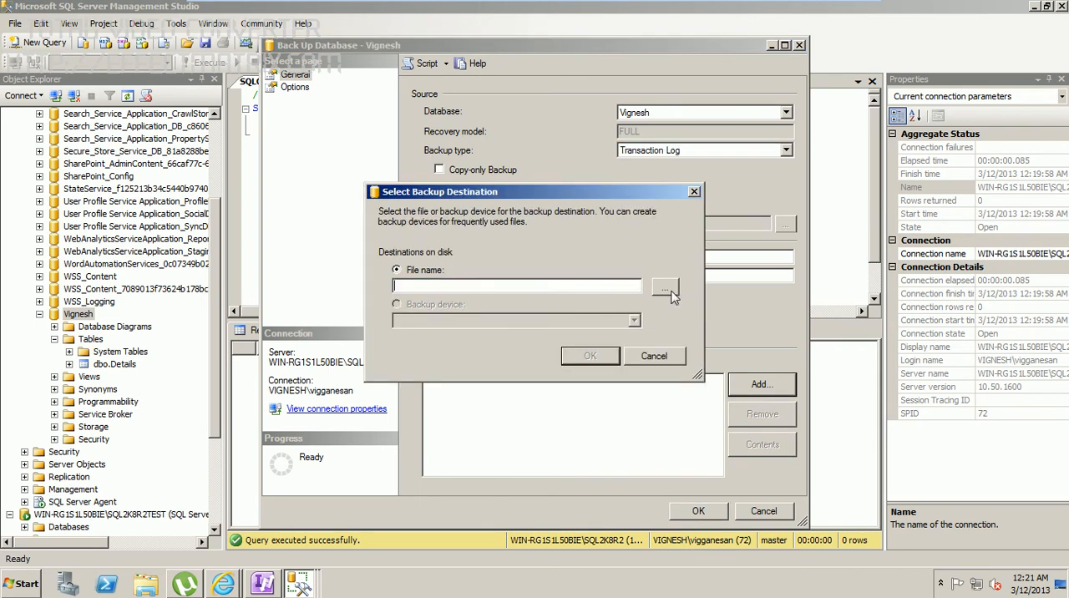
left_click(665, 287)
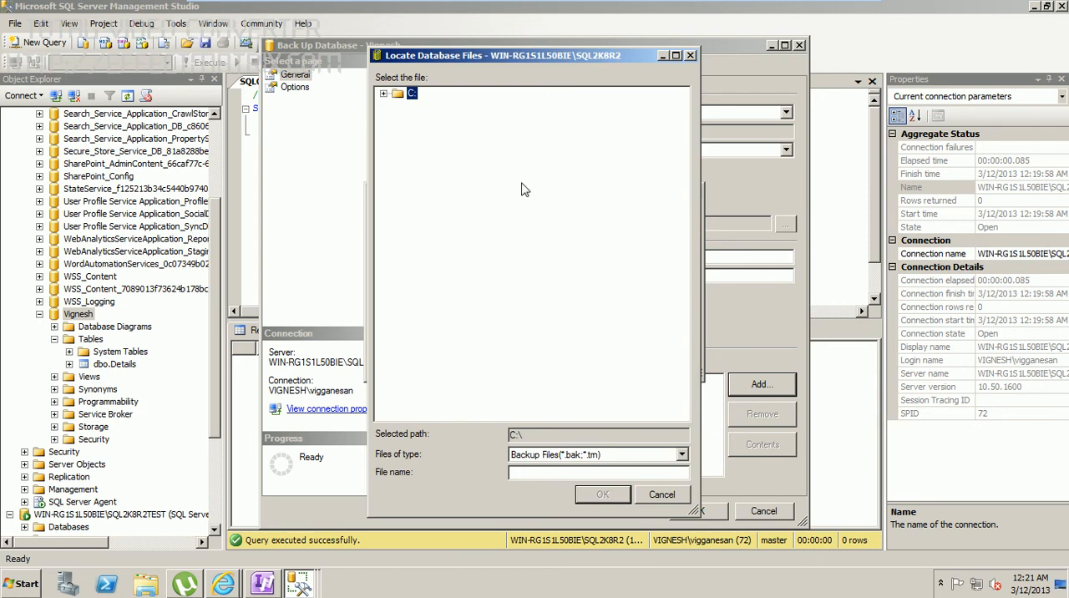
left_click(436, 169)
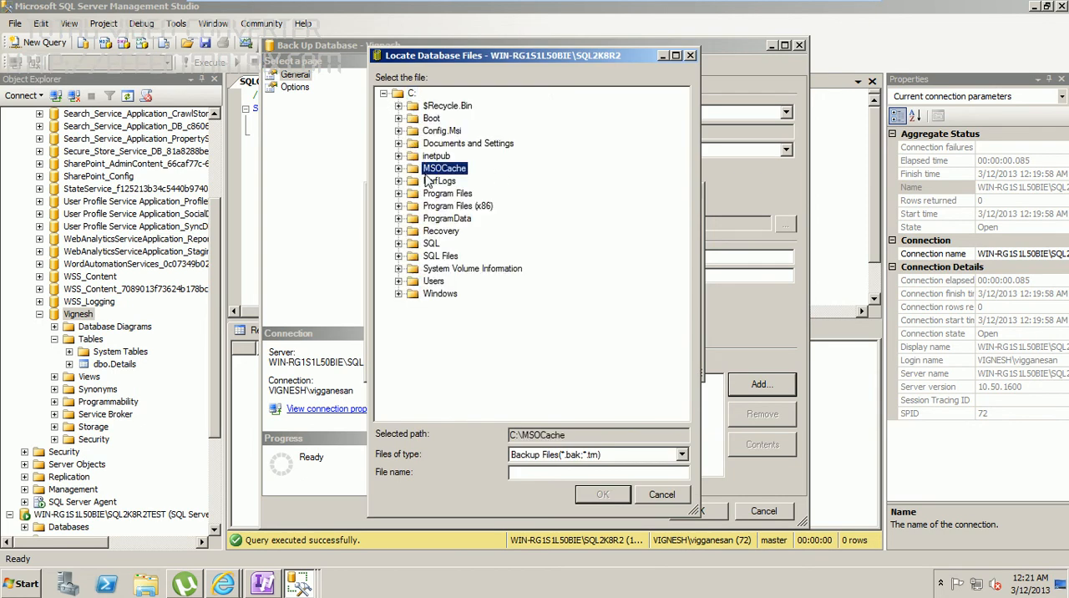
left_click(431, 243)
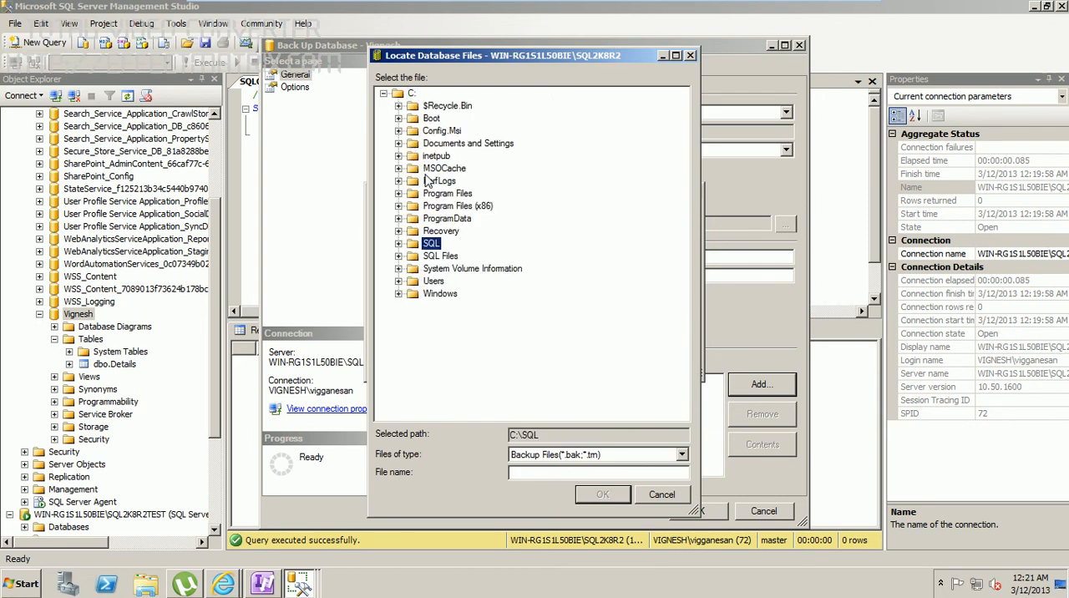
left_click(400, 256)
left_click(447, 269)
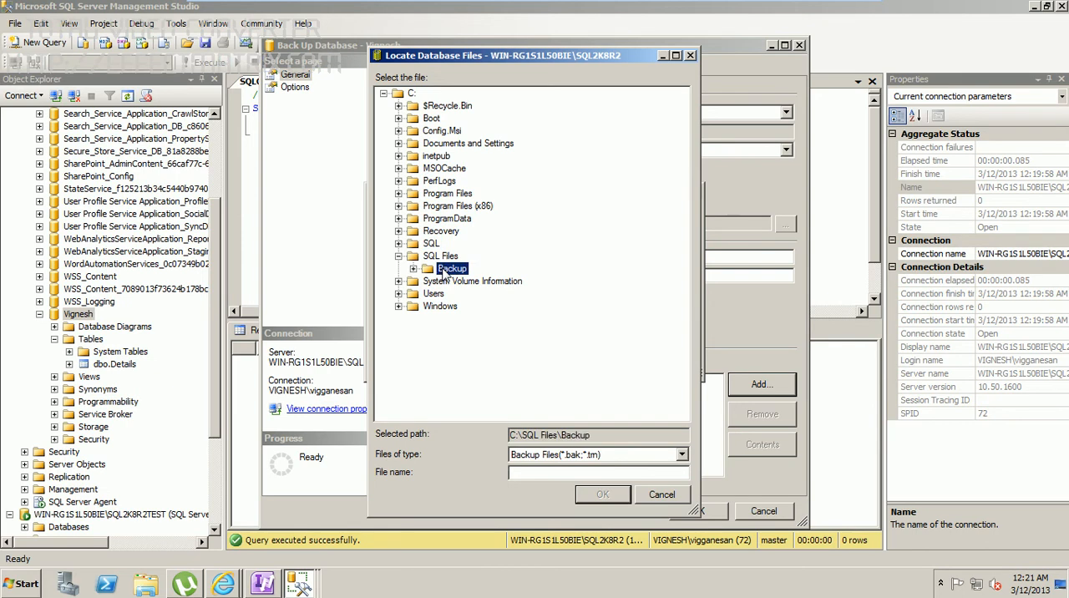
Step: Name the log backup file after the database with the .trn extension and accept the file location
left_click(518, 476)
type("Vignesh.trn")
left_click(618, 498)
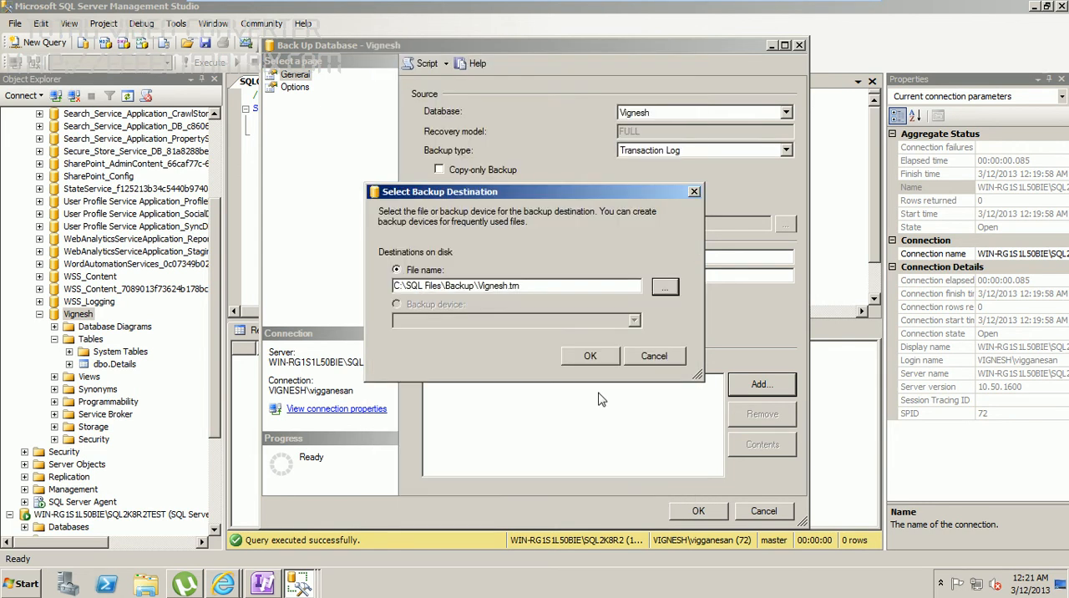
Step: Accept the .trn file as the backup destination and run the transaction log backup to completion
left_click(585, 361)
left_click(700, 512)
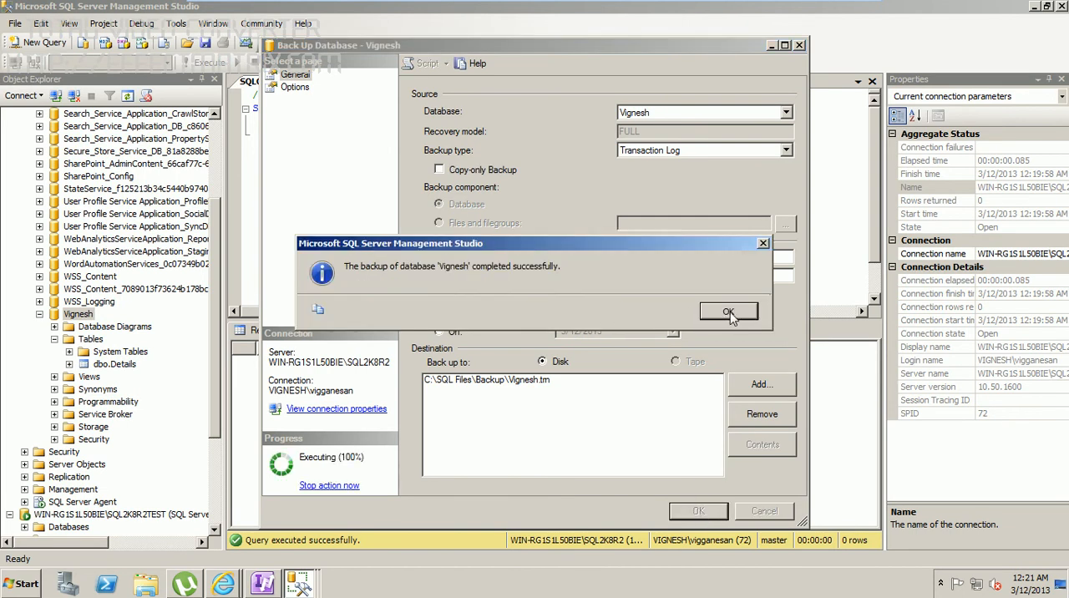
left_click(729, 313)
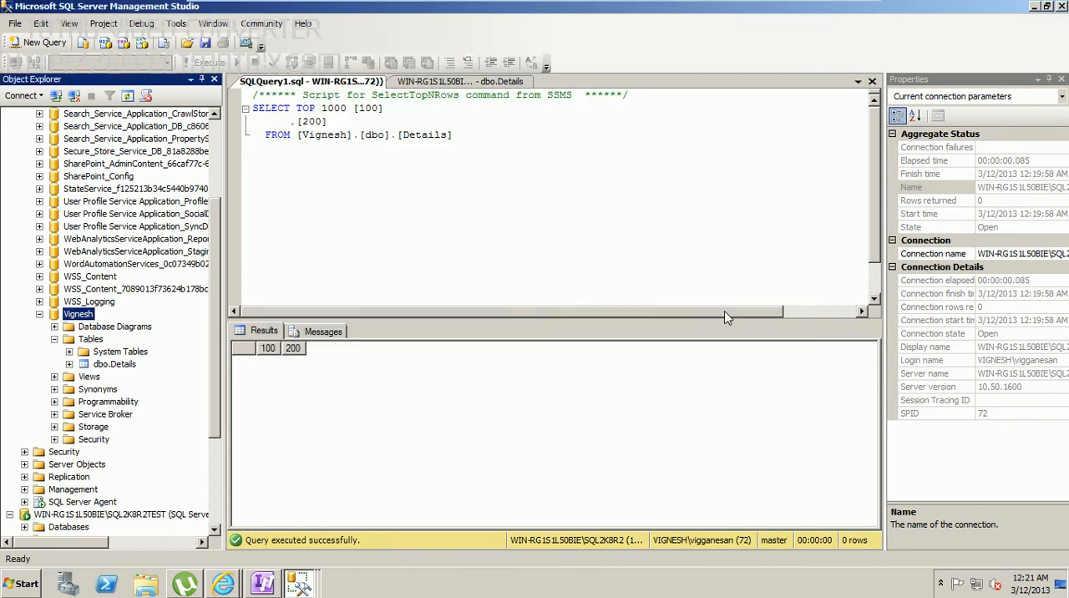
Step: Start a database restore on the SQL2K8R2TEST instance, using the original database's name as destination and a device as source
scroll(215, 284, "down", 1)
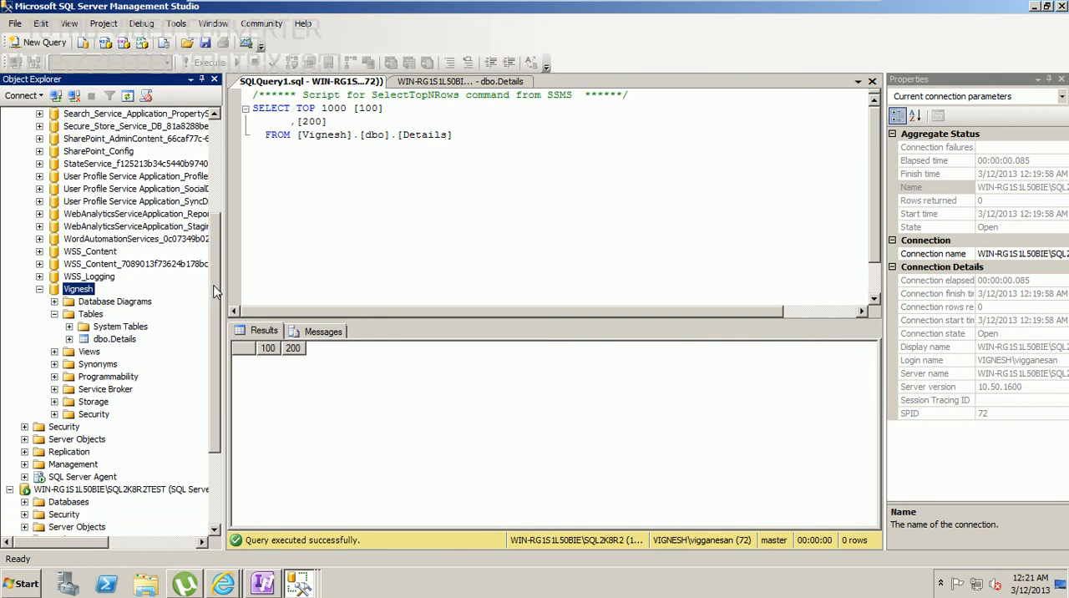
left_click_drag(215, 291, 216, 217)
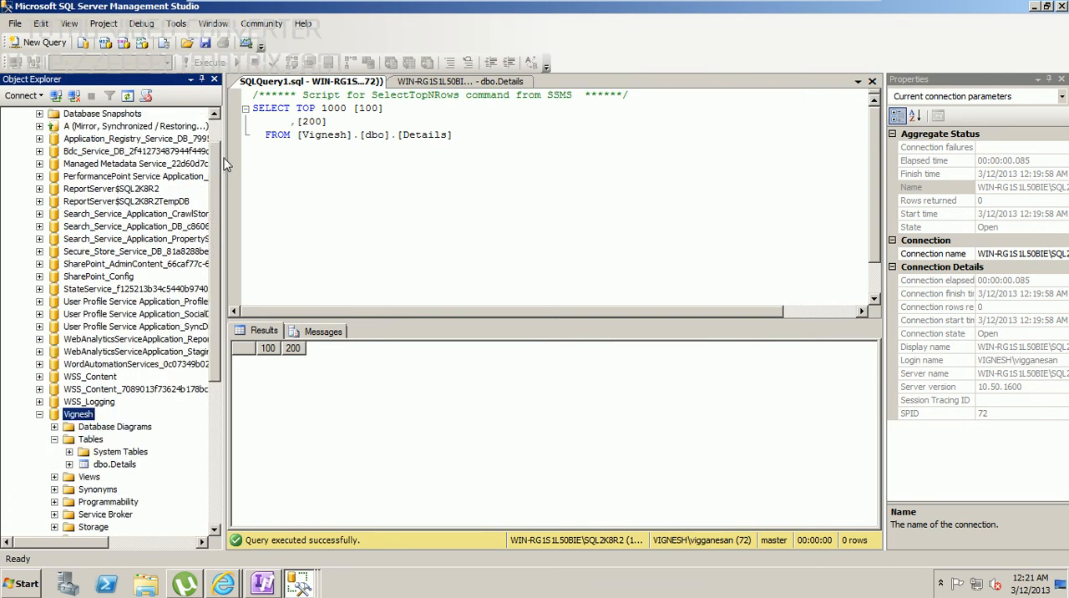
left_click_drag(220, 164, 220, 365)
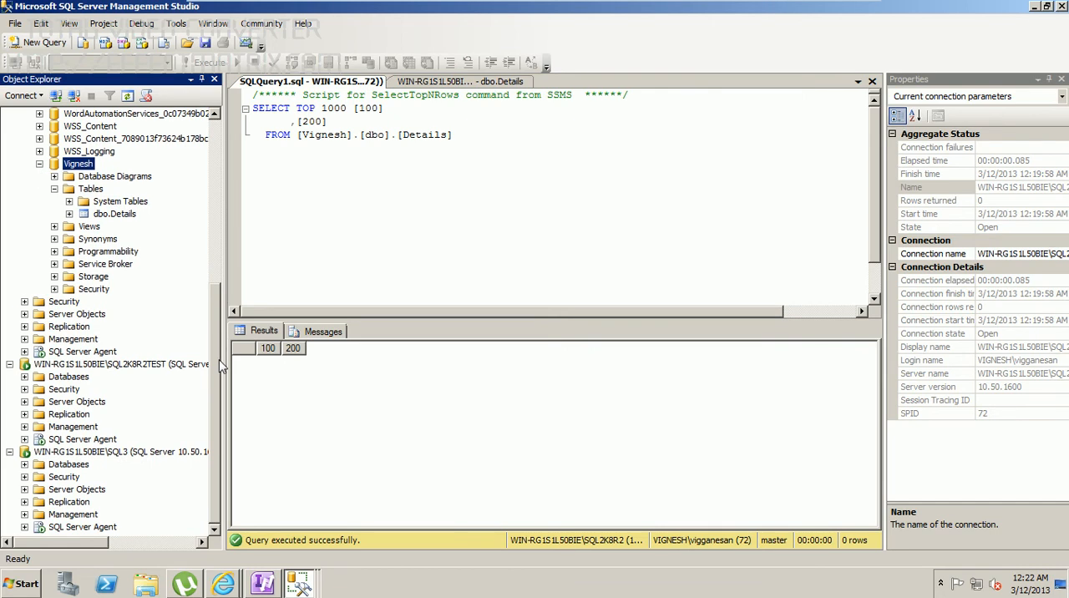
left_click(60, 379)
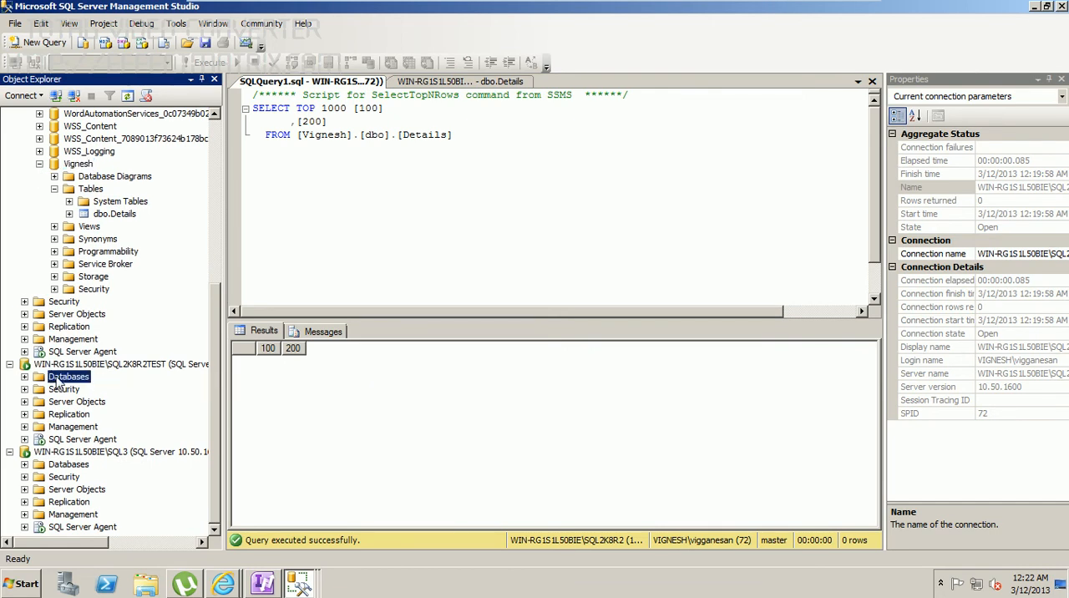
right_click(58, 381)
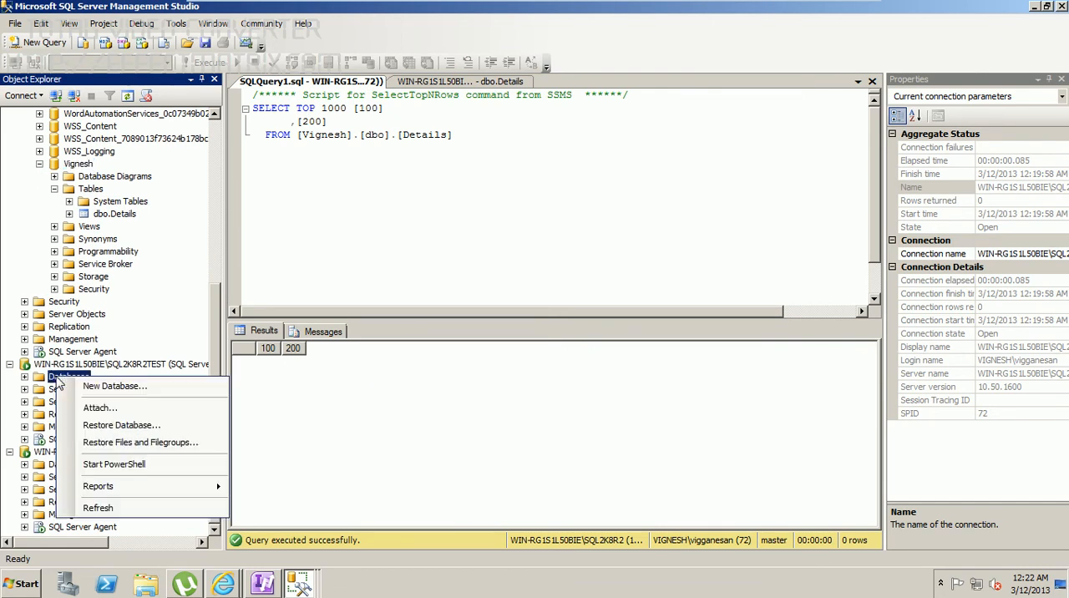
left_click(136, 425)
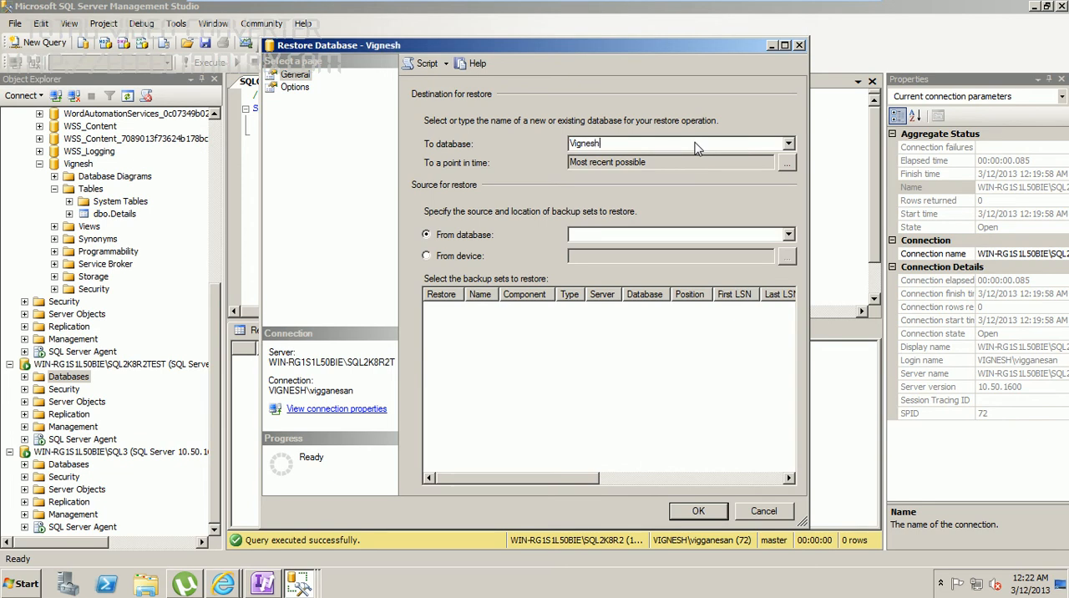
left_click(453, 258)
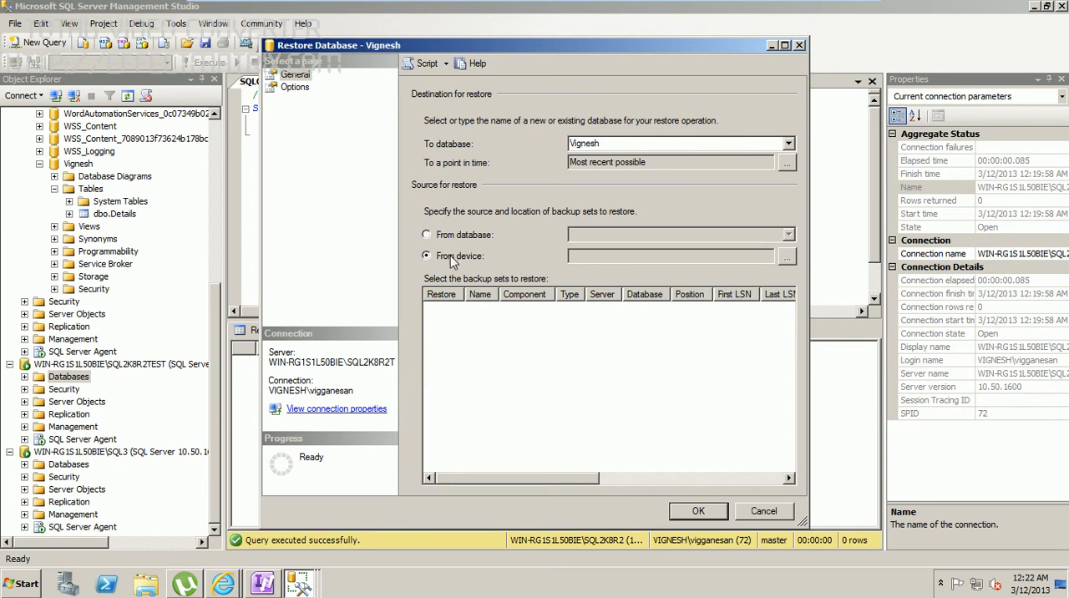
Step: Add the database's .bak file from C:\SQL Files\Backup as the restore source
left_click(787, 258)
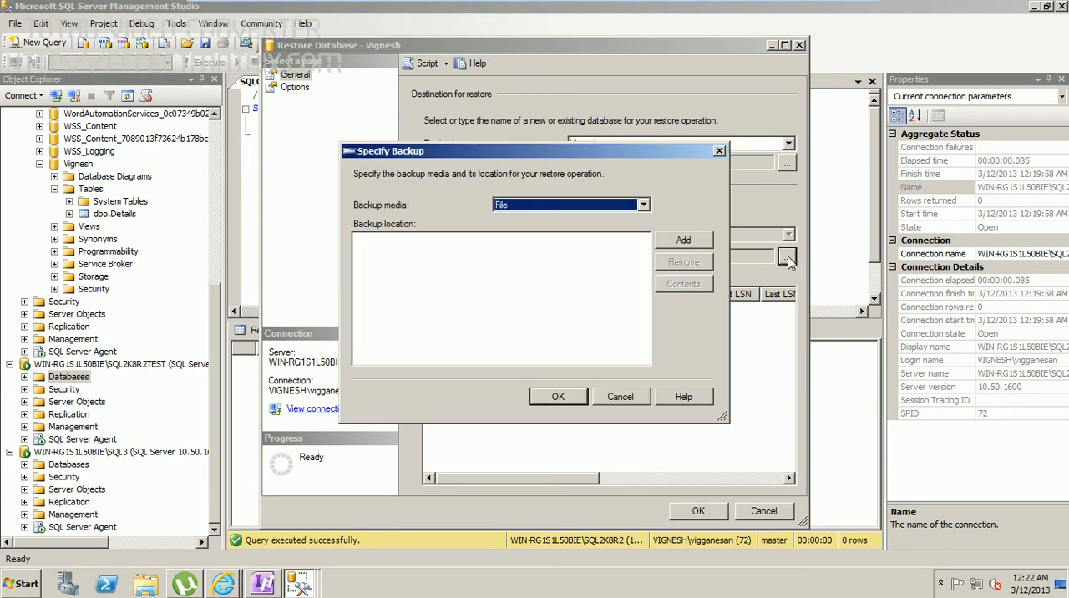
left_click(684, 241)
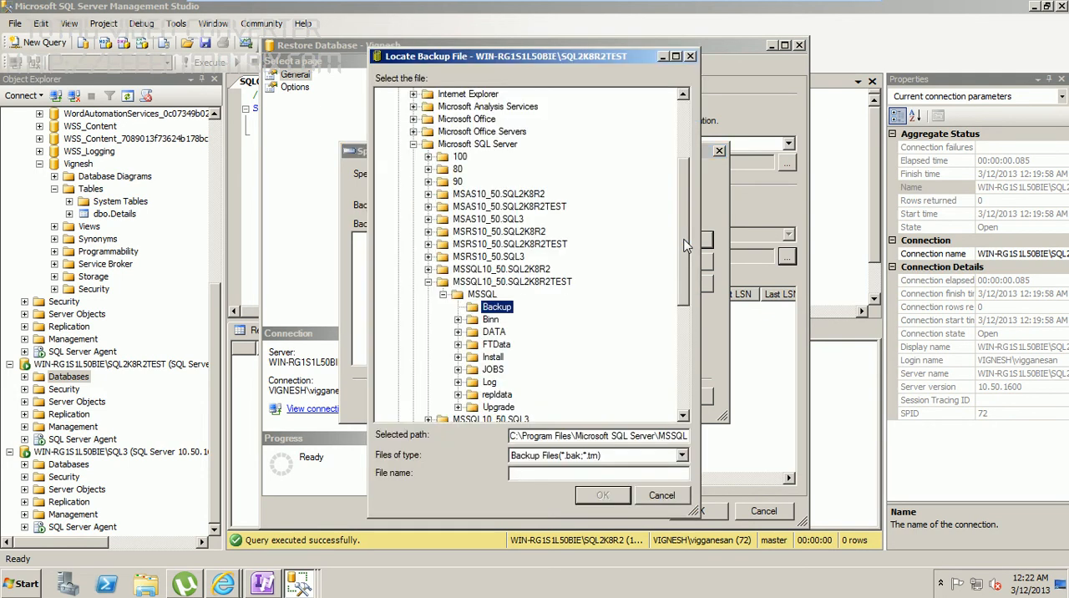
left_click(515, 257)
key("s")
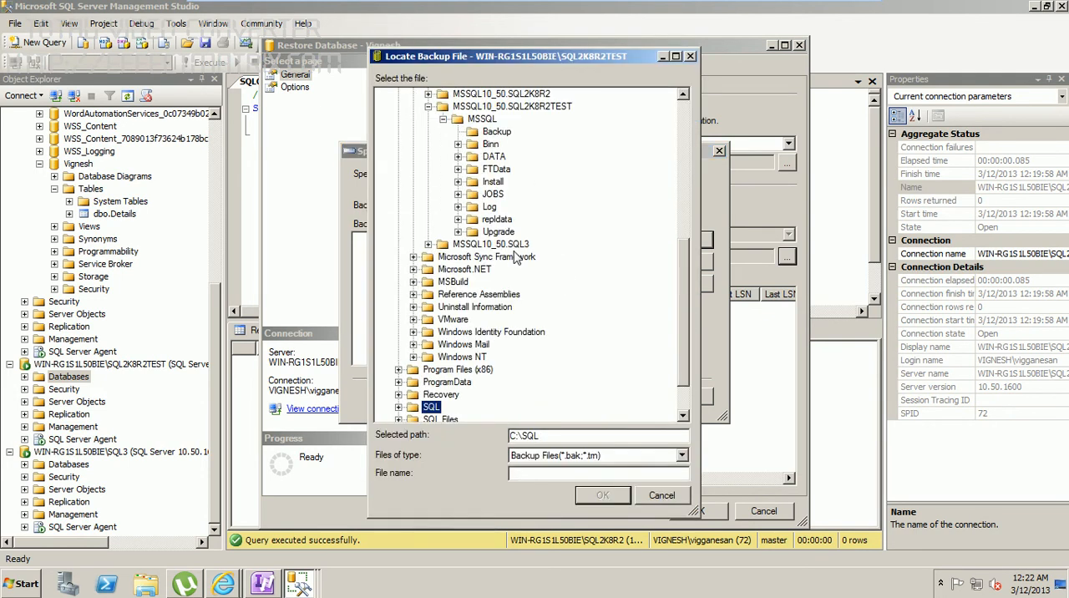
scroll(680, 318, "down", 1)
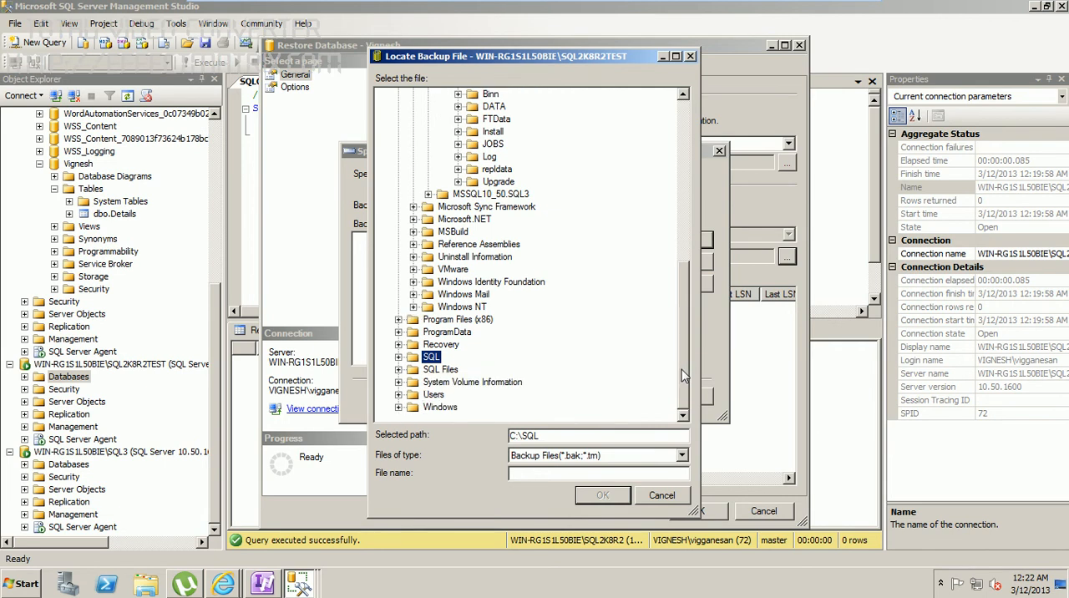
left_click(399, 369)
left_click(413, 382)
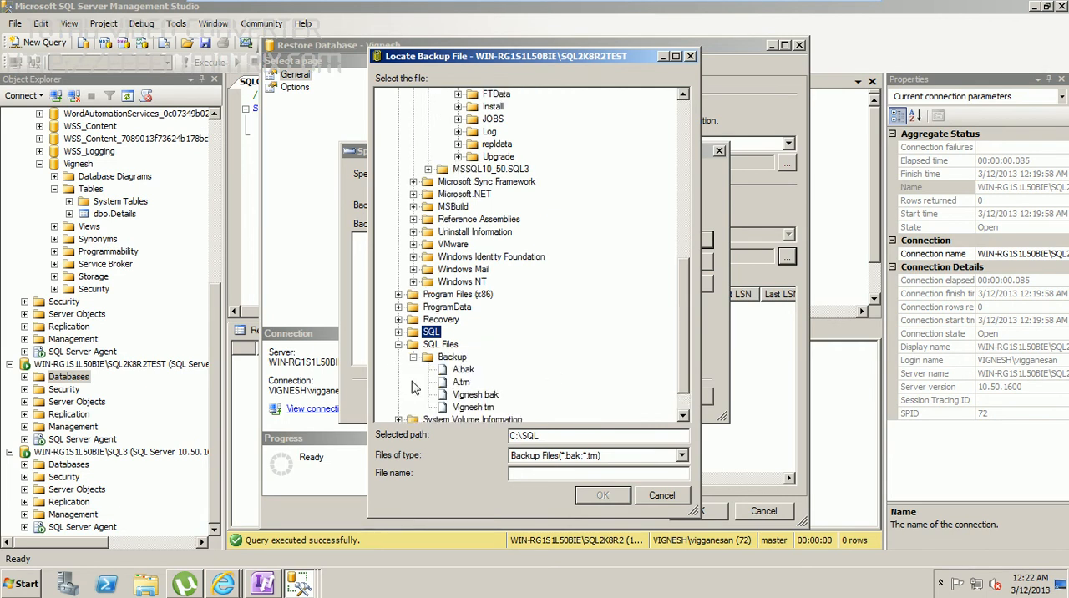
left_click(489, 397)
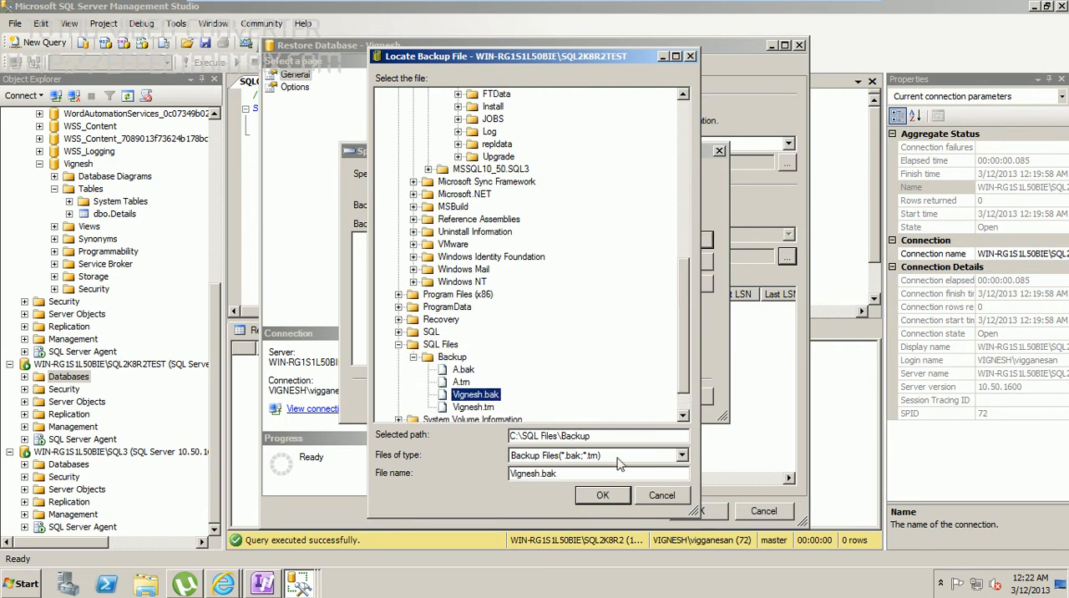
left_click(606, 496)
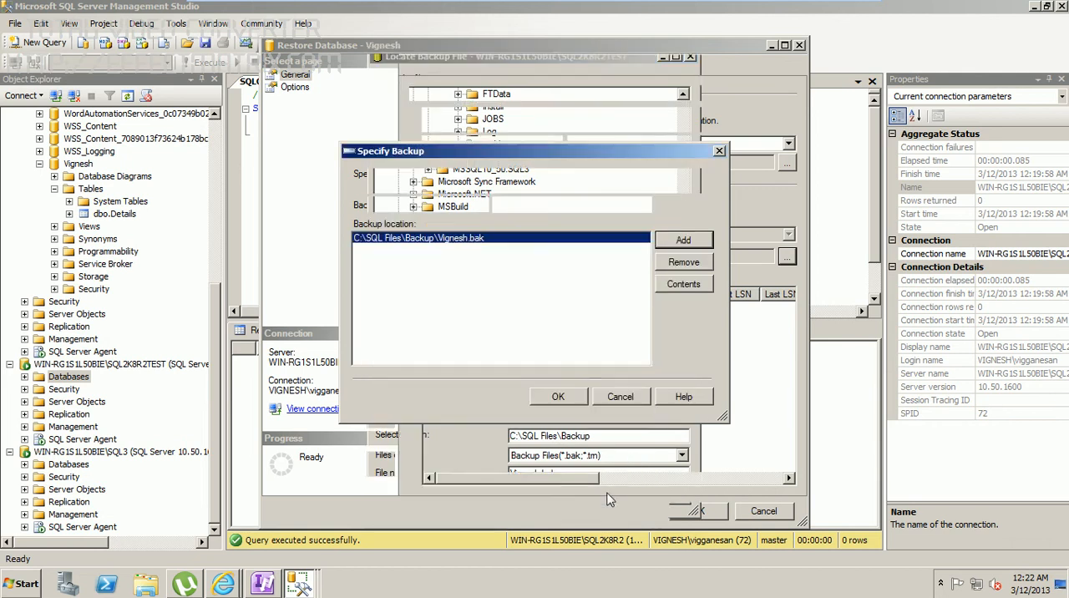
left_click(573, 399)
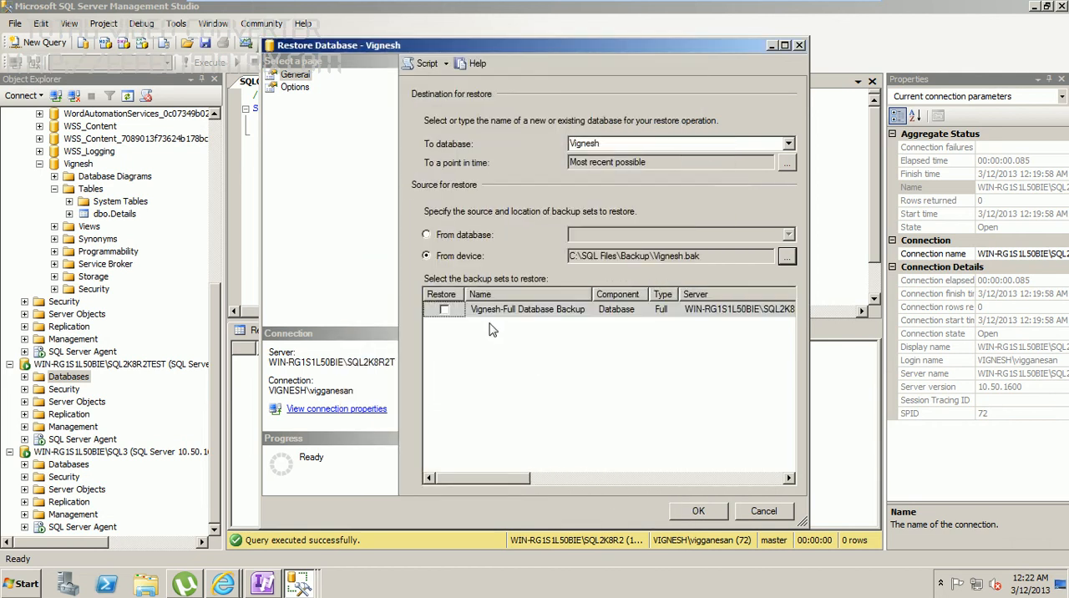
Step: Select the full backup set, choose RESTORE WITH NORECOVERY as recovery state and try to run the restore
left_click(445, 312)
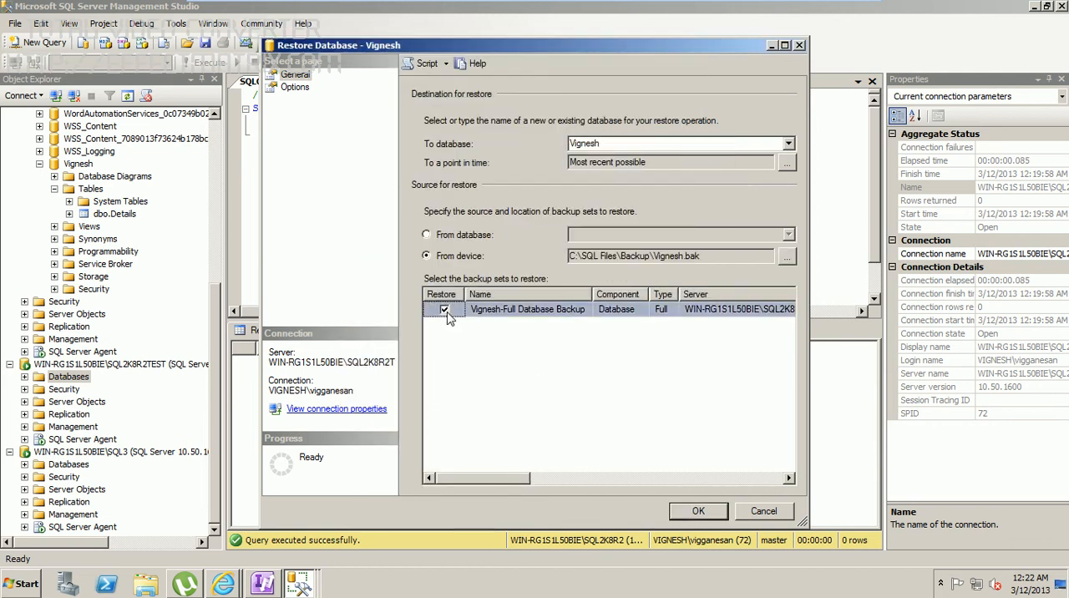
left_click(294, 88)
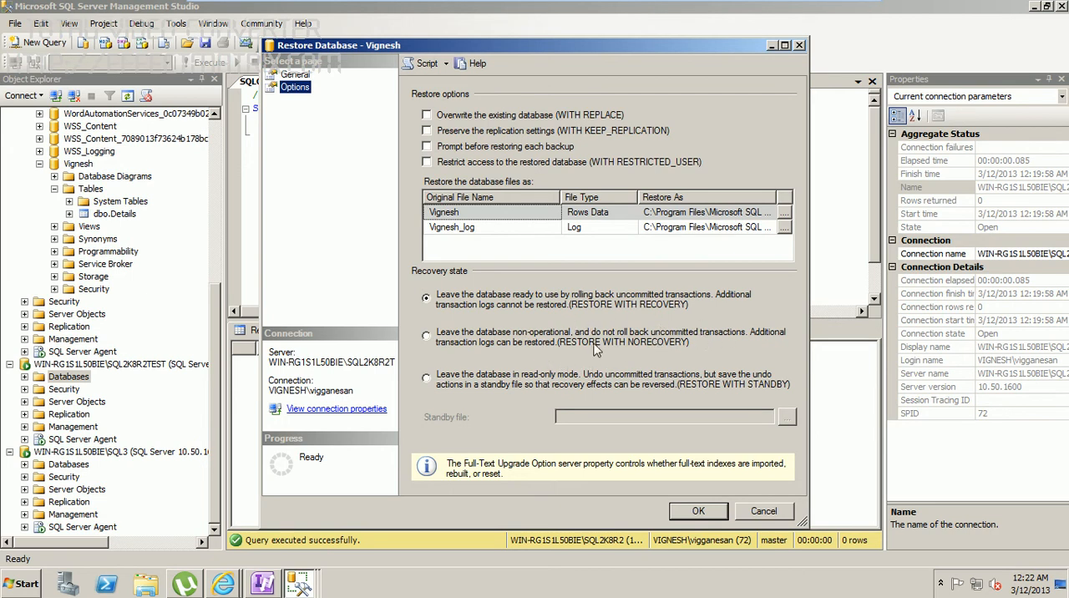
left_click(506, 345)
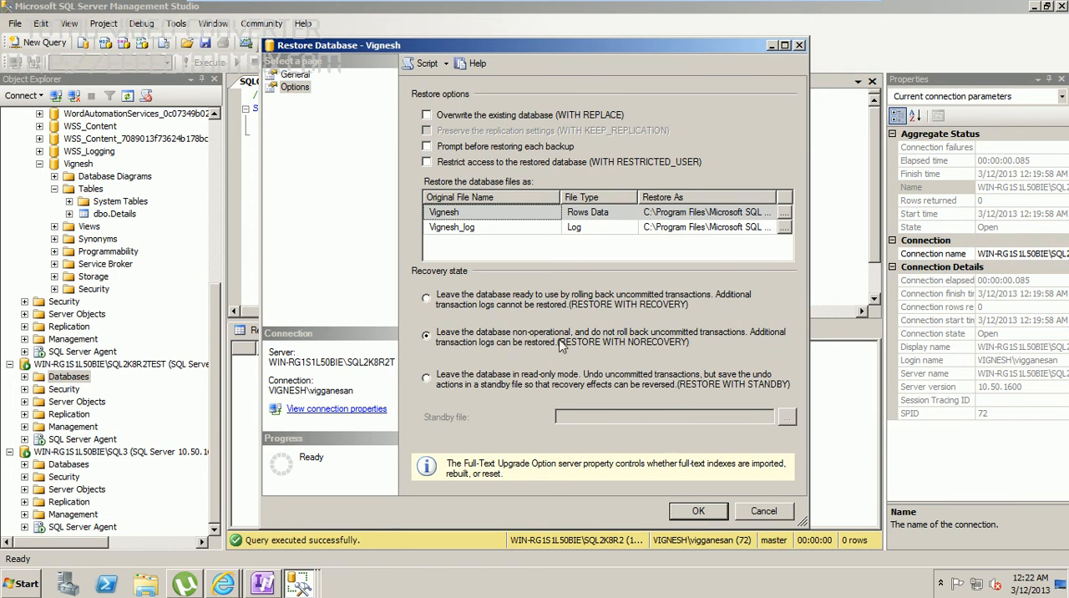
left_click(697, 511)
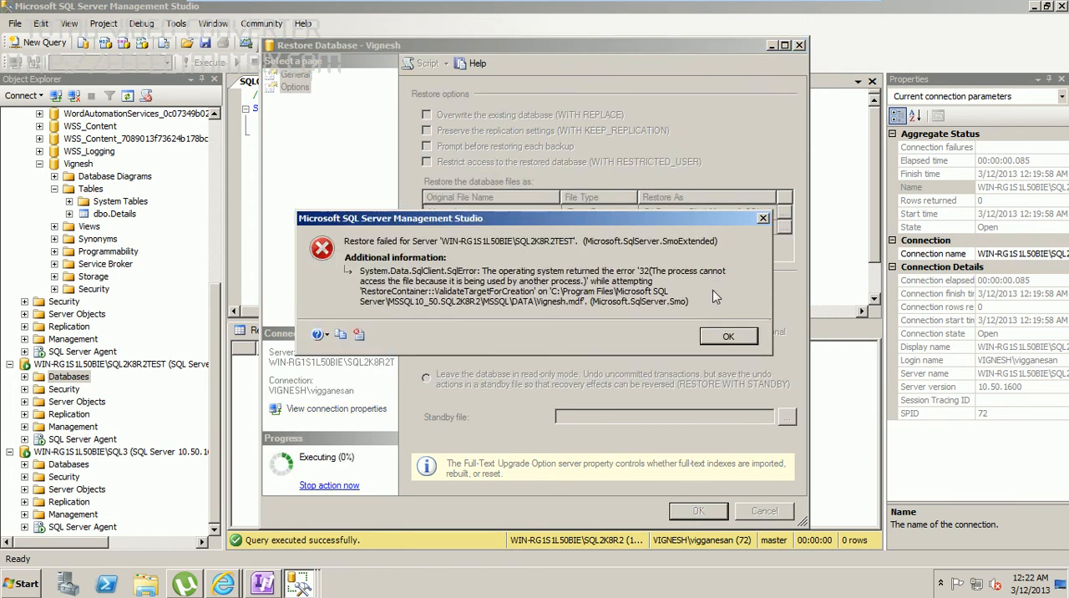
left_click(728, 341)
left_click(720, 338)
Step: Append 1 to the data file's name in its Restore As path, before the .mdf extension
left_click(692, 213)
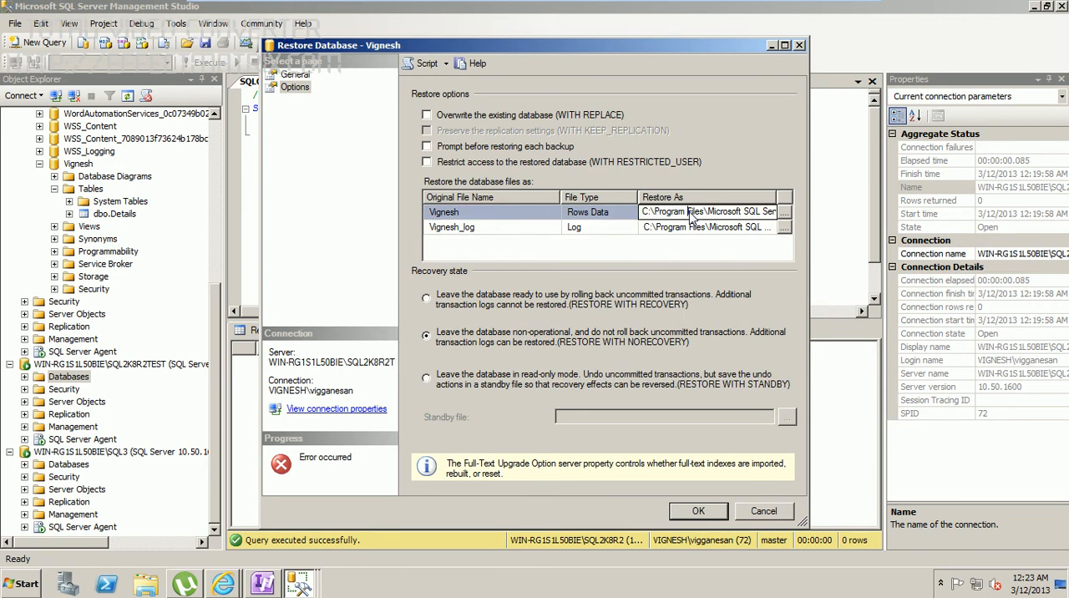
key("Right")
key("Right")
key("Right")
key("Right")
key("Right")
key("Right")
key("Right")
key("Right")
key("Right")
key("Right")
key("Right")
key("Right")
key("Right")
key("Right")
key("Right")
key("Right")
key("Right")
key("Right")
key("Right")
key("Right")
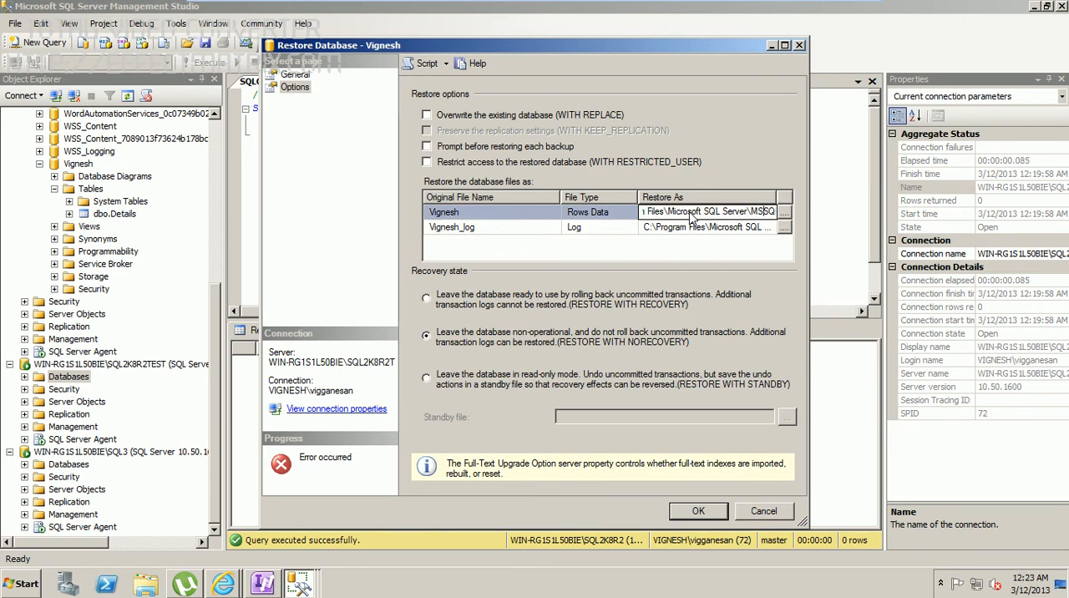
key("Right")
key("Right")
key("Right")
key("Right")
key("Right")
key("Right")
key("Right")
key("Right")
key("Right")
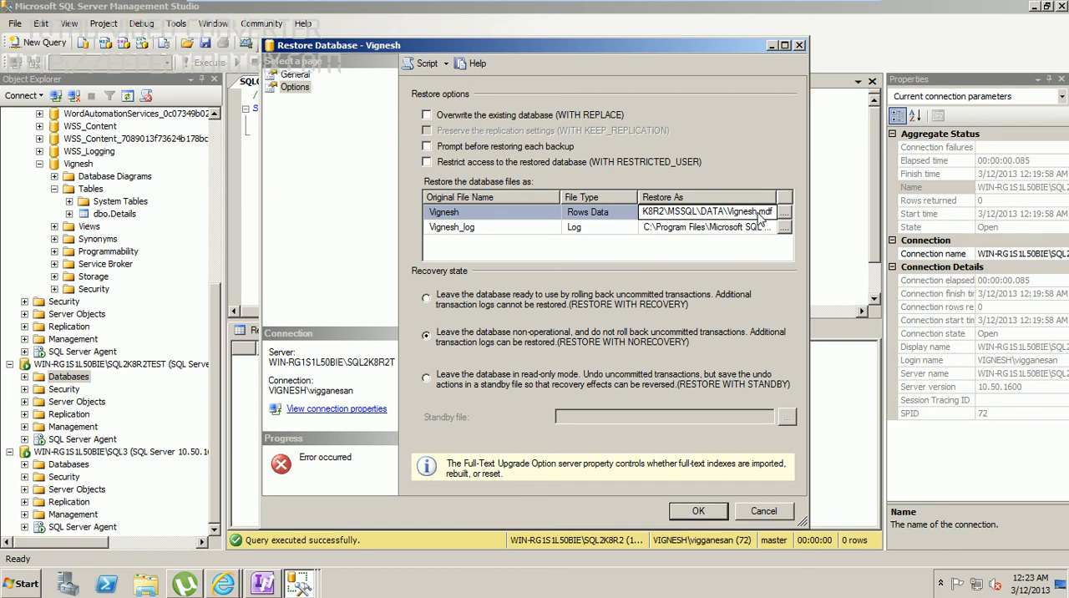
Step: Add 1 to the log file's name in its Restore As path and run the full restore to completion
left_click(722, 234)
key("Right")
key("Right")
key("Right")
key("Right")
key("Right")
key("Right")
key("Right")
key("Right")
key("Right")
key("Right")
key("Right")
key("Right")
key("Right")
key("Right")
key("Right")
key("Right")
key("Right")
key("Right")
key("Right")
key("Right")
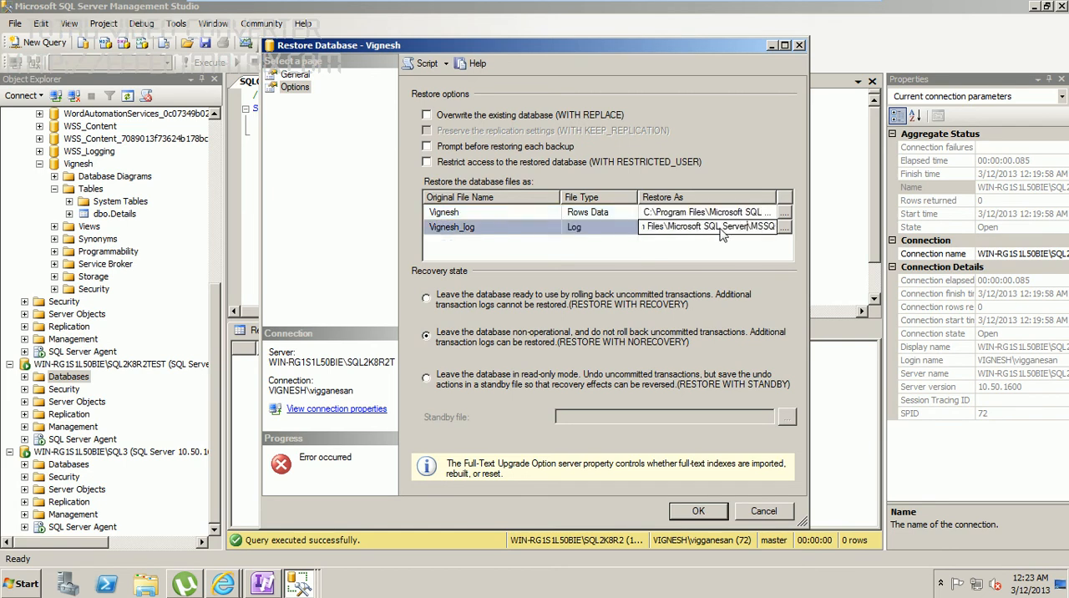
key("Right")
type("1")
left_click(696, 511)
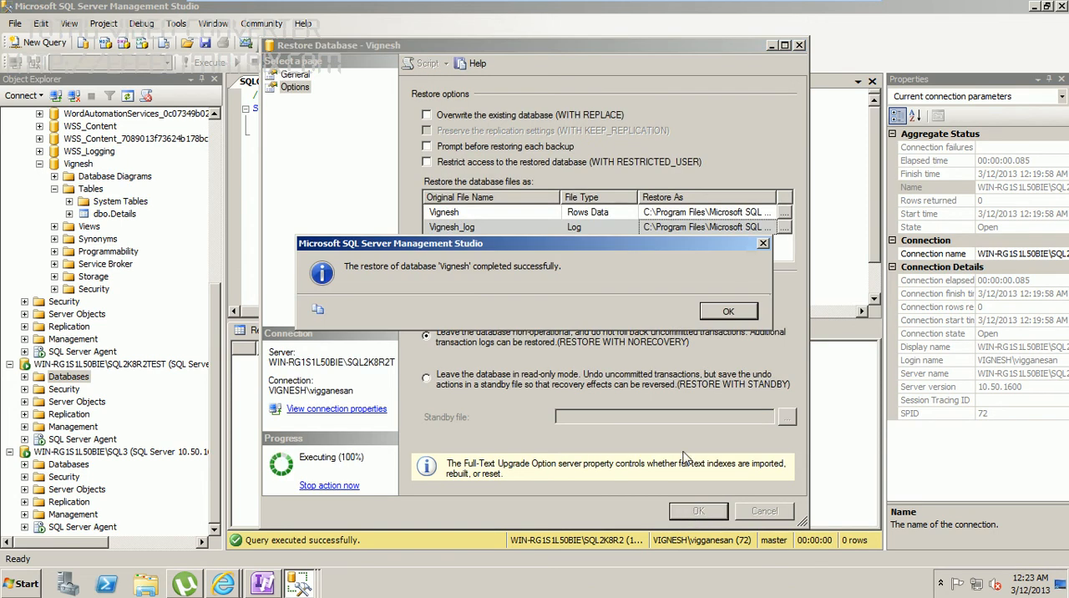
left_click(738, 316)
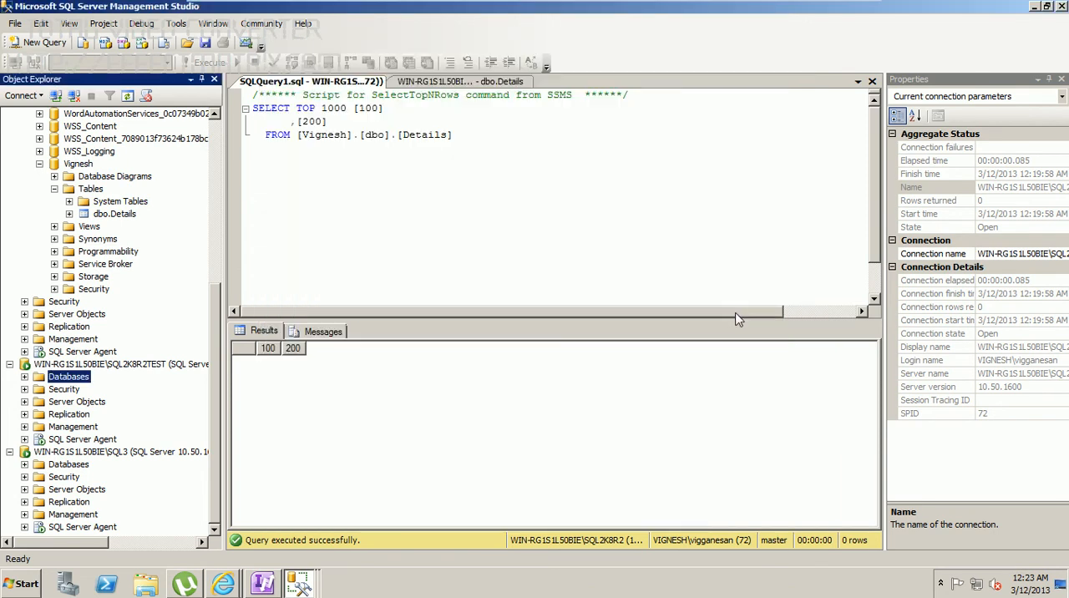
Step: Start another restore on SQL2K8R2TEST with the newly restored database as destination and a device as source
right_click(73, 381)
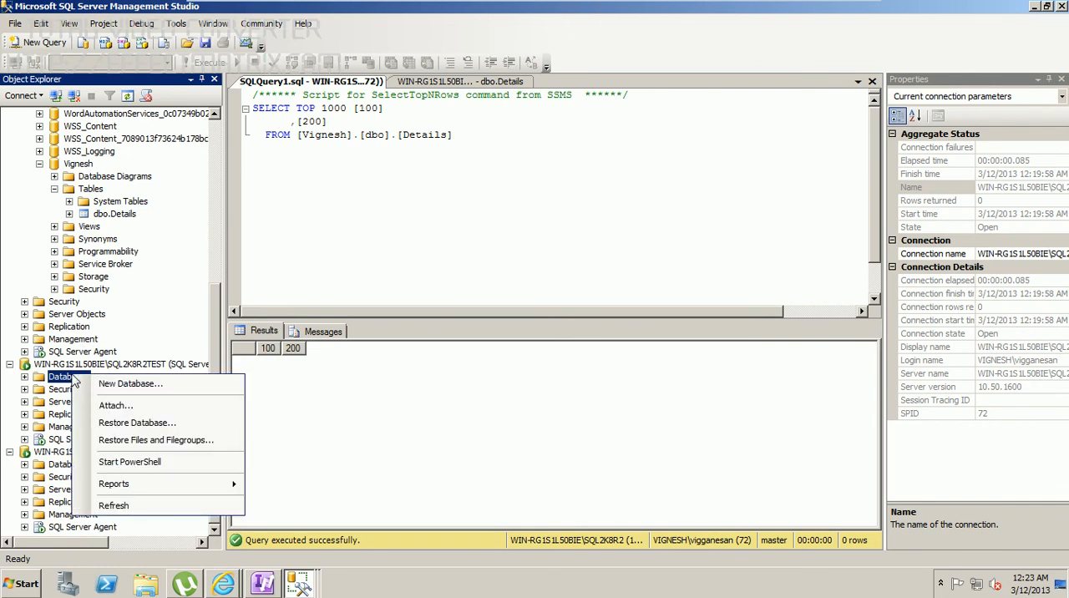
left_click(142, 423)
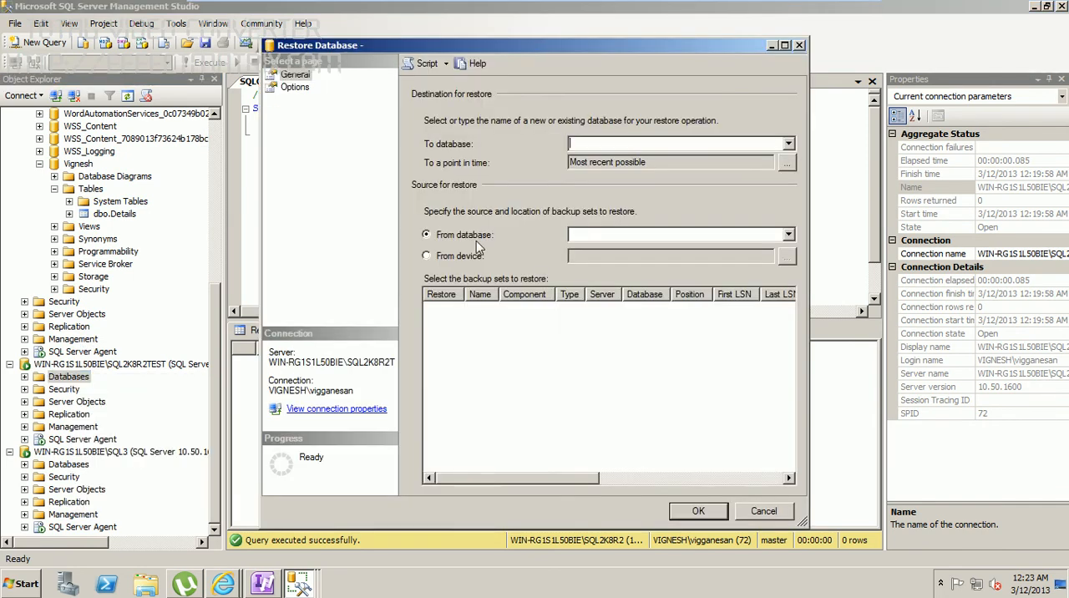
left_click(789, 144)
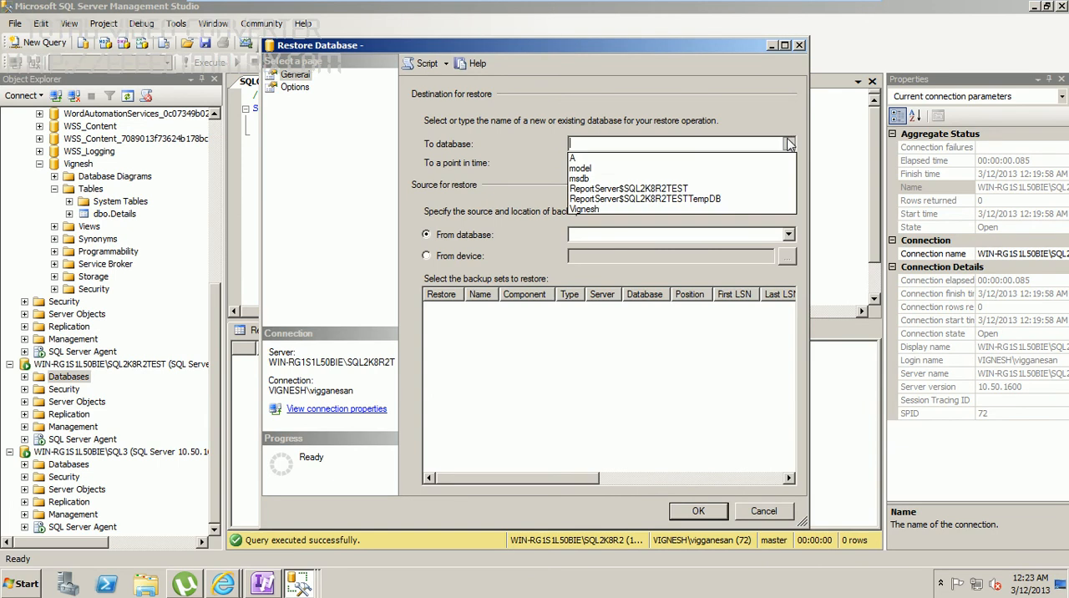
left_click(640, 147)
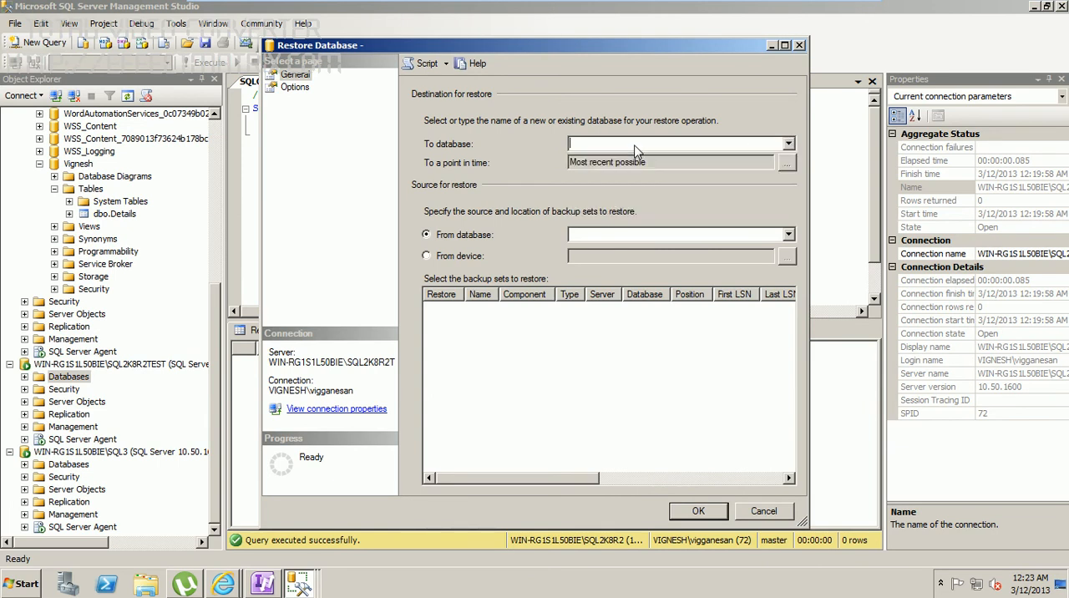
left_click(788, 144)
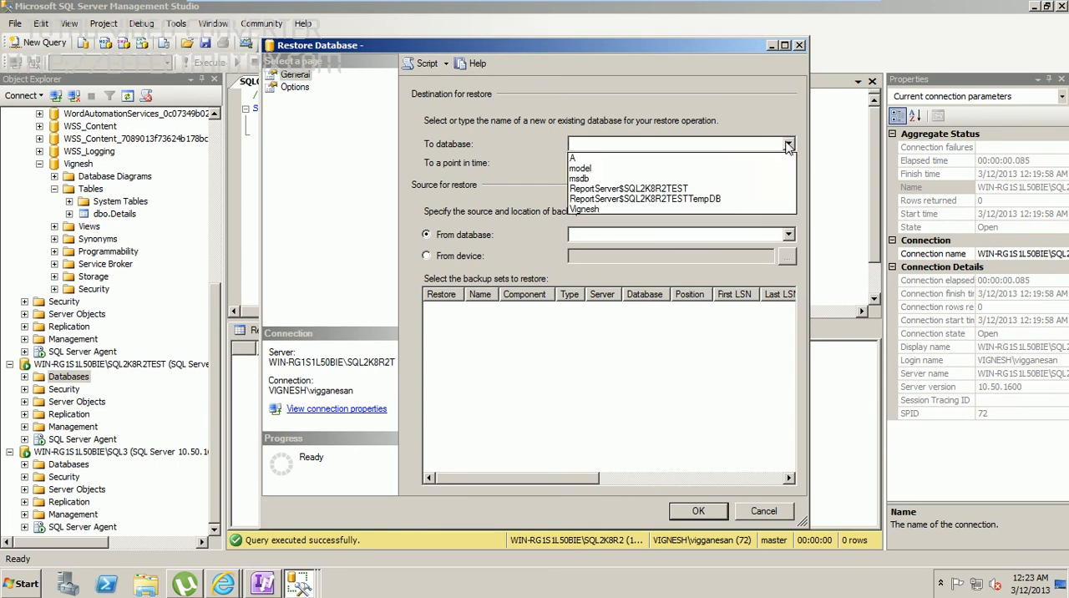
left_click(609, 209)
left_click(447, 259)
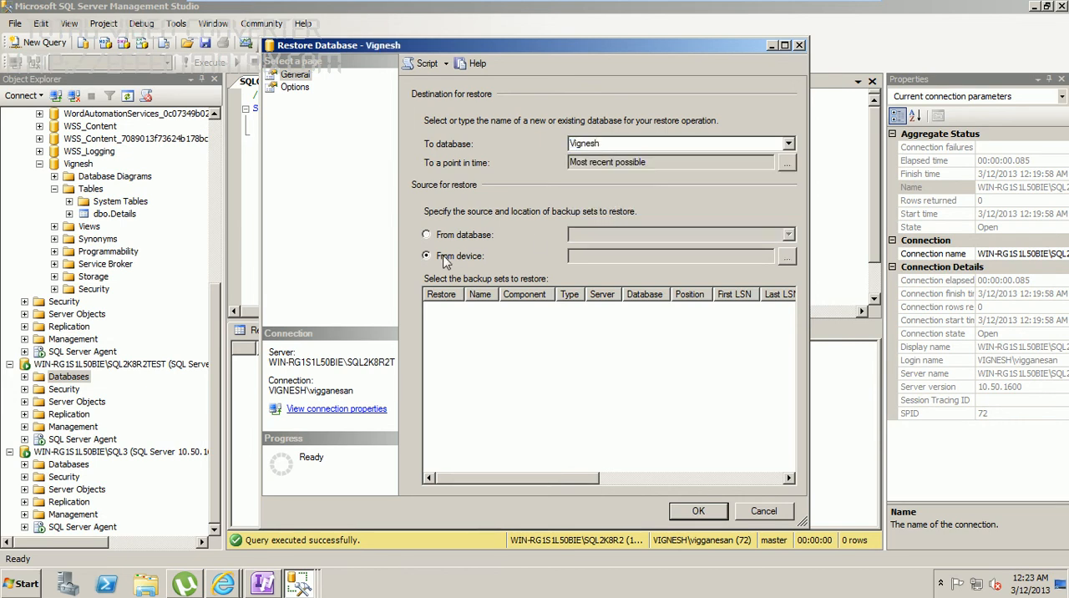
Step: Add the database's .trn log backup from C:\SQL Files\Backup as the device source of the restore
left_click(788, 257)
left_click(683, 242)
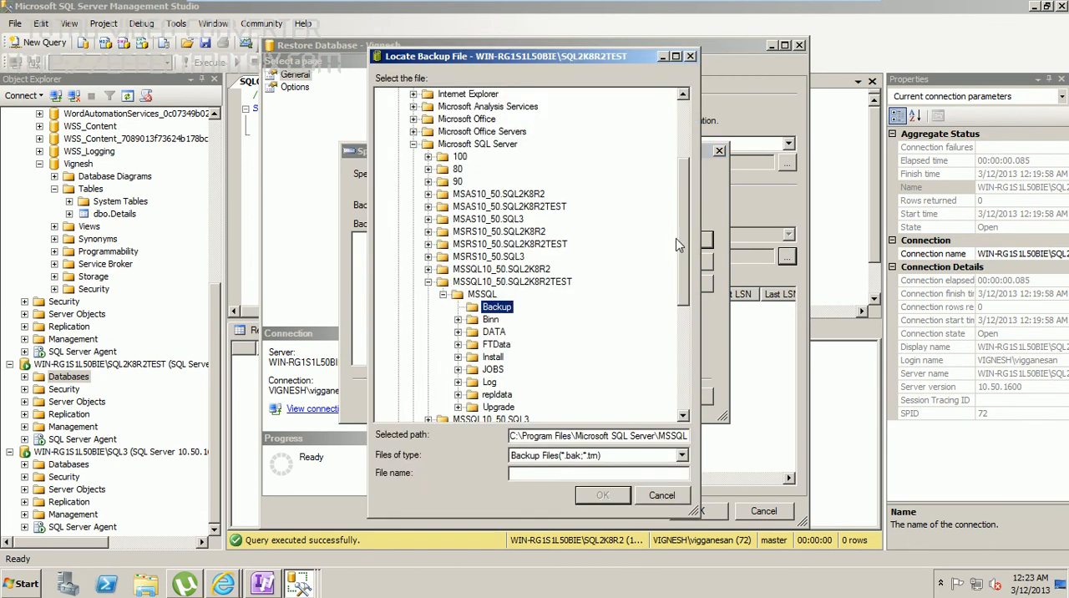
left_click(497, 267)
key("s")
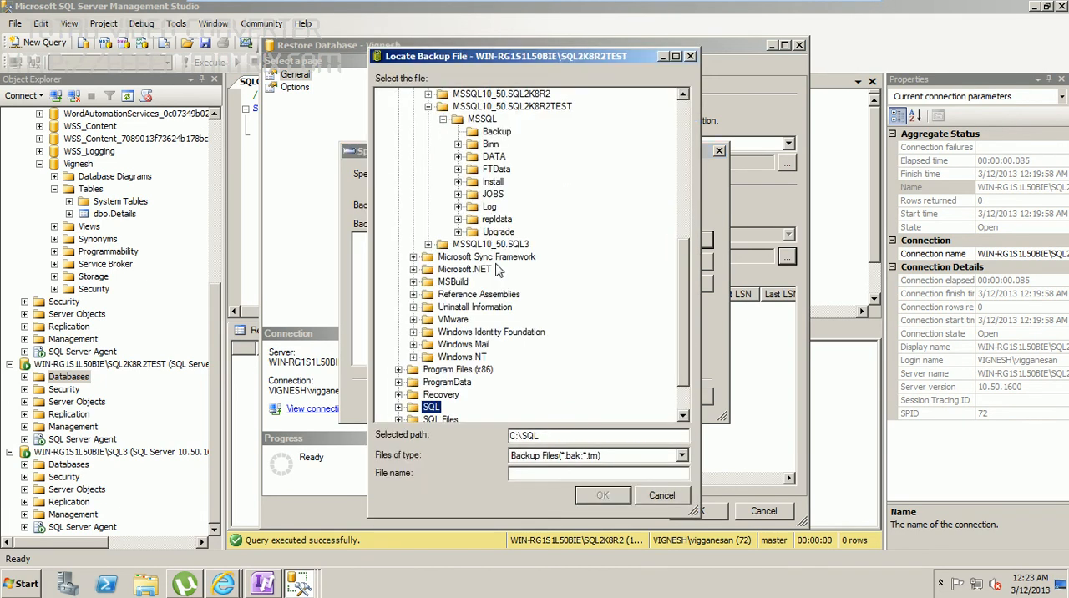
left_click_drag(681, 314, 685, 361)
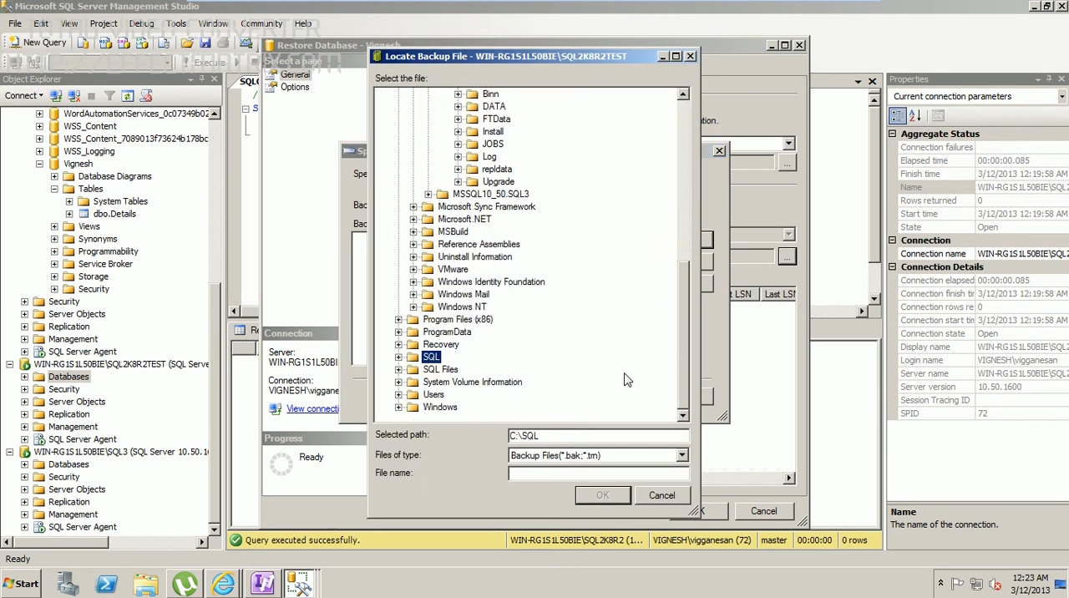
left_click(399, 369)
left_click(414, 381)
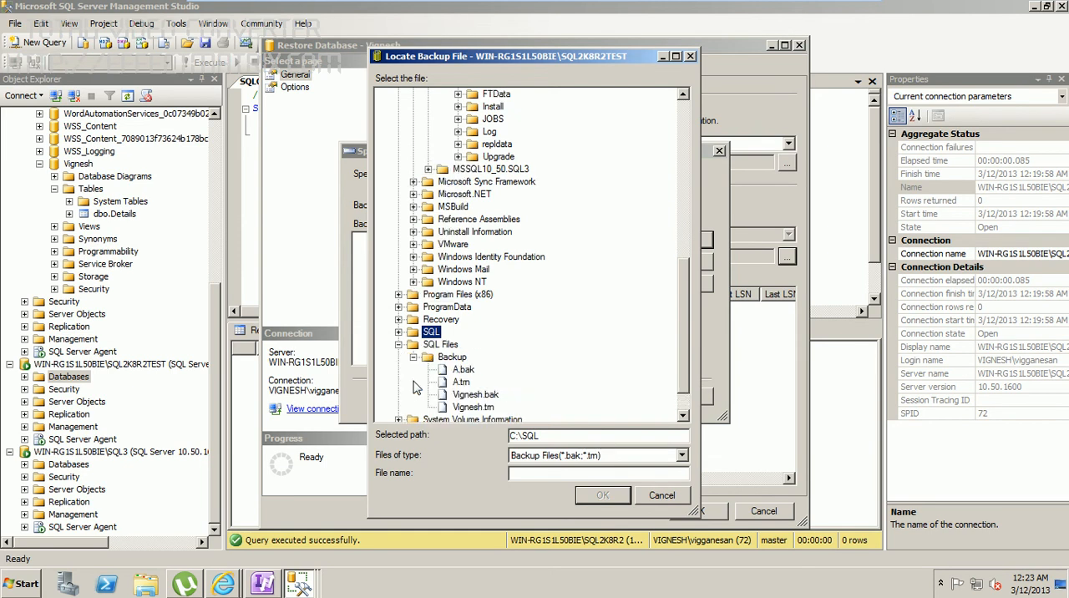
left_click(481, 407)
left_click(586, 497)
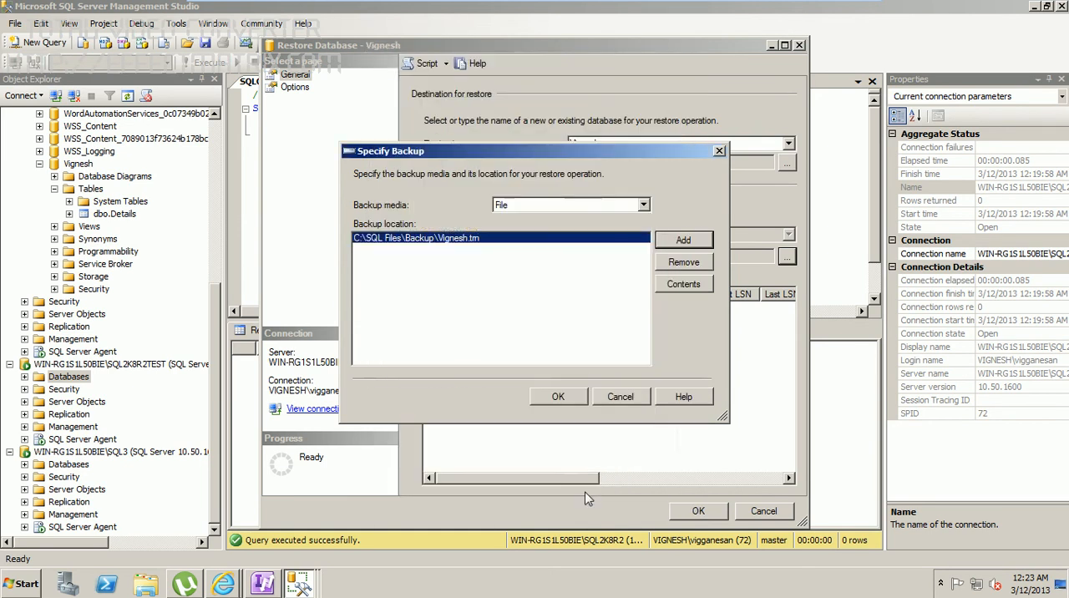
left_click(567, 400)
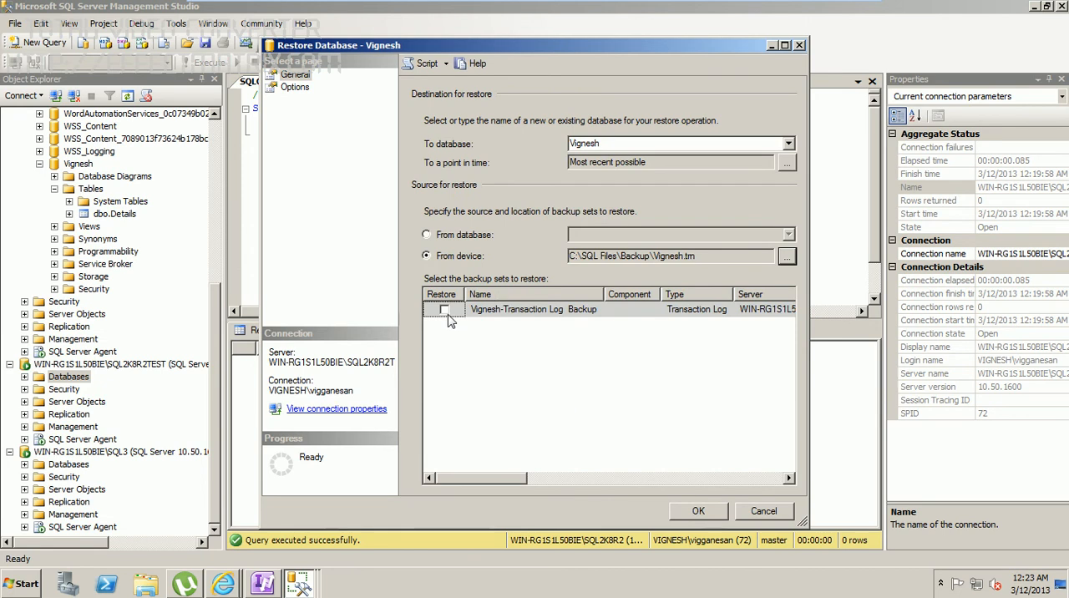
Step: Select the transaction log backup set for restoring and choose RESTORE WITH NORECOVERY as recovery state
left_click(444, 310)
left_click(301, 88)
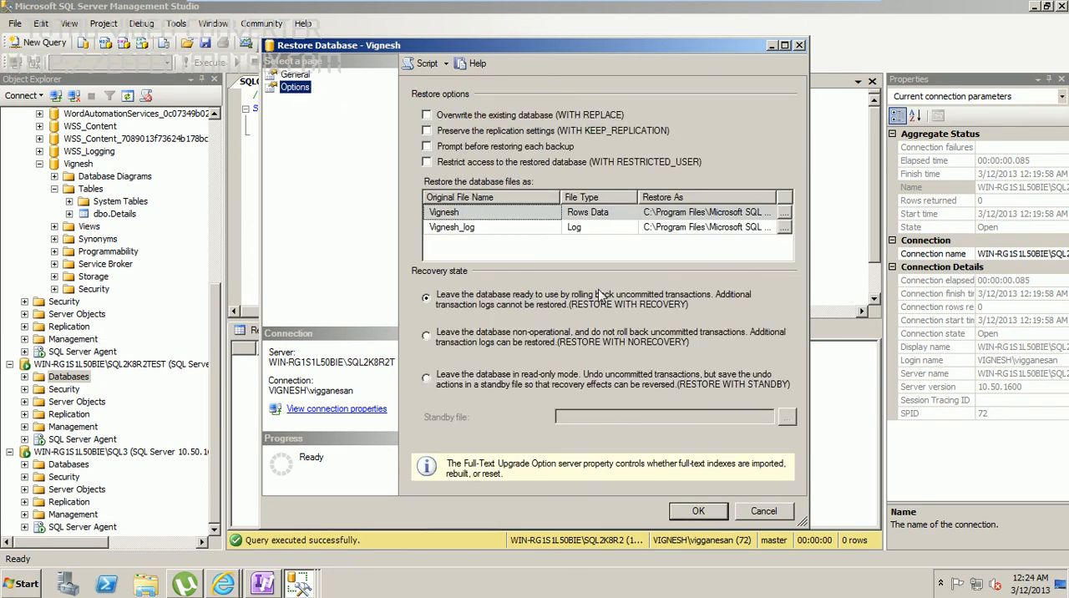
left_click(547, 339)
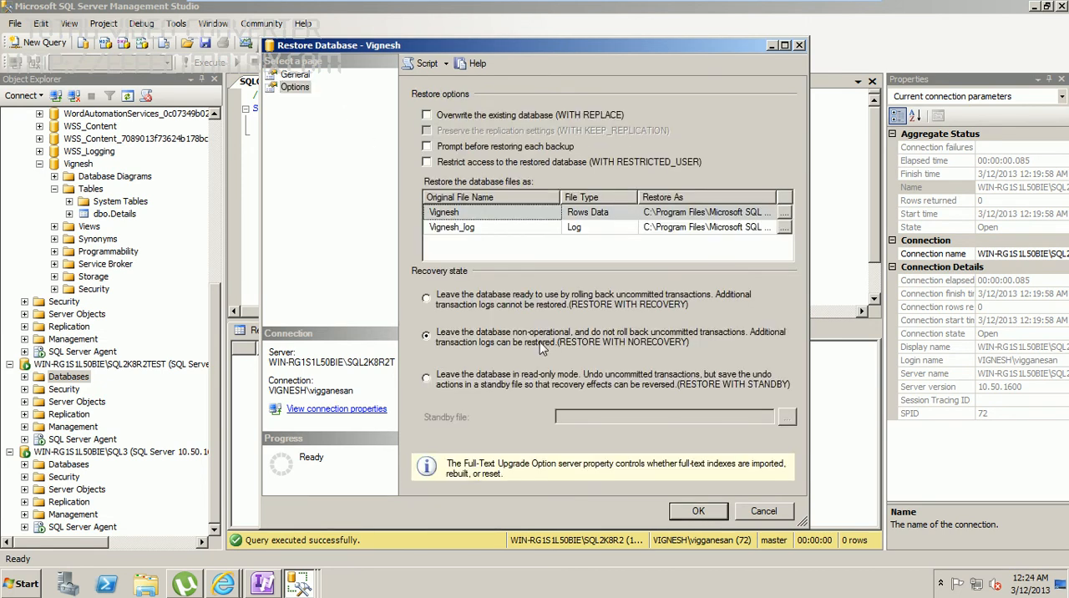
Step: For the log restore, append 1 to the data file's name in its Restore As path, before .mdf
left_click(713, 213)
key("Right")
key("Right")
key("Right")
key("Right")
key("Right")
key("Right")
key("Right")
key("Right")
key("Right")
key("Right")
key("Right")
key("Right")
key("Right")
key("Right")
key("Right")
key("Right")
key("Right")
key("Right")
key("Right")
key("Right")
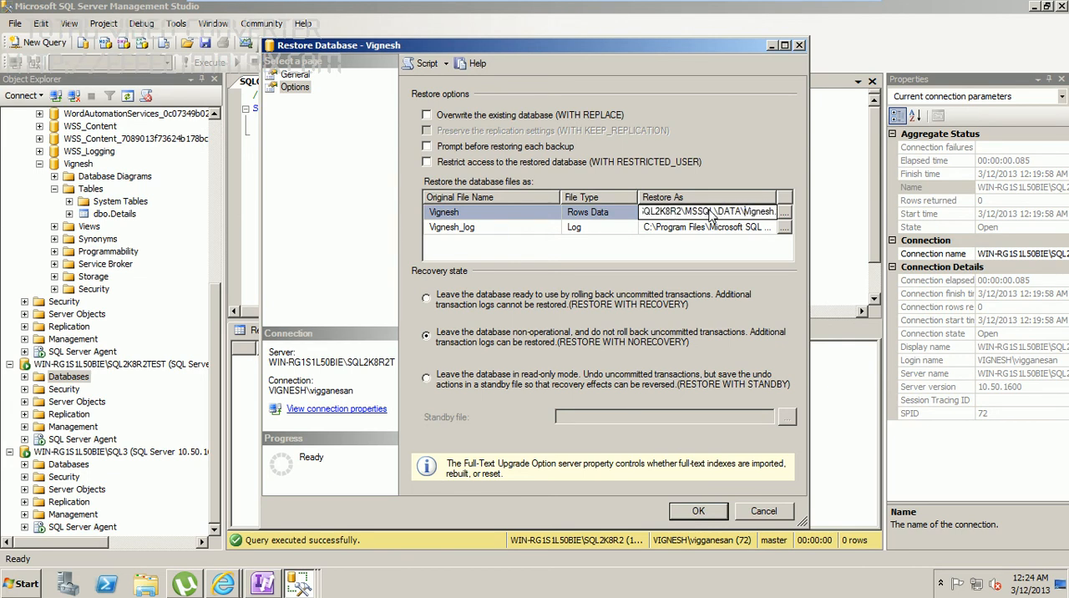
key("Right")
key("Right")
key("Right")
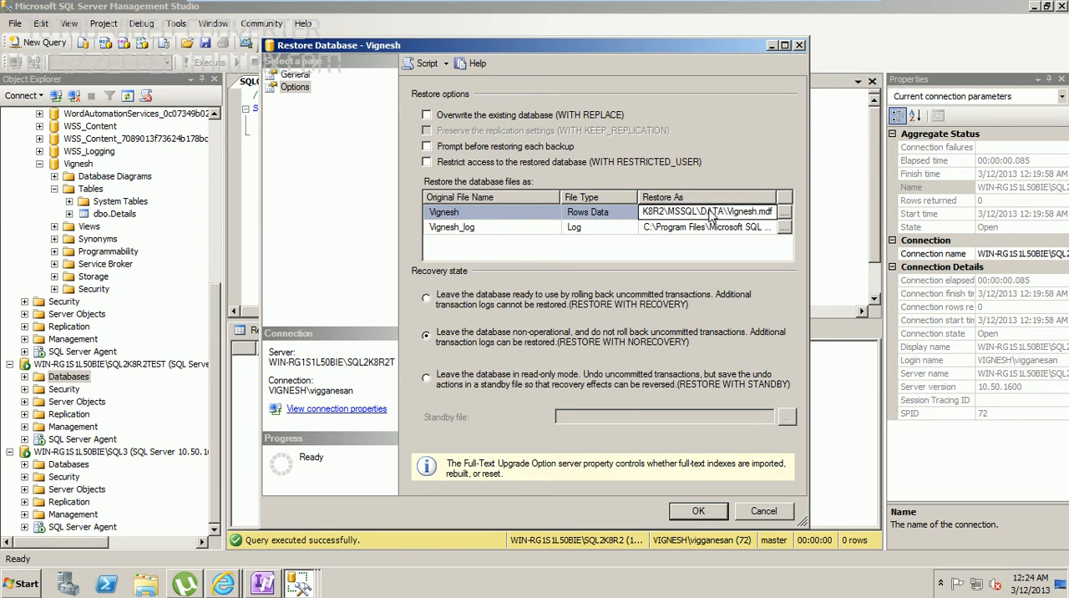
type("1")
Step: Insert 1 before _log in the log file's Restore As name and run the transaction log restore to completion
left_click(733, 229)
key("Right")
key("Right")
key("Right")
key("Right")
key("Right")
key("Right")
key("Right")
key("Right")
key("Right")
key("Right")
key("Right")
key("Right")
key("Right")
key("Right")
key("Right")
key("Right")
key("Right")
key("Right")
key("Right")
key("Right")
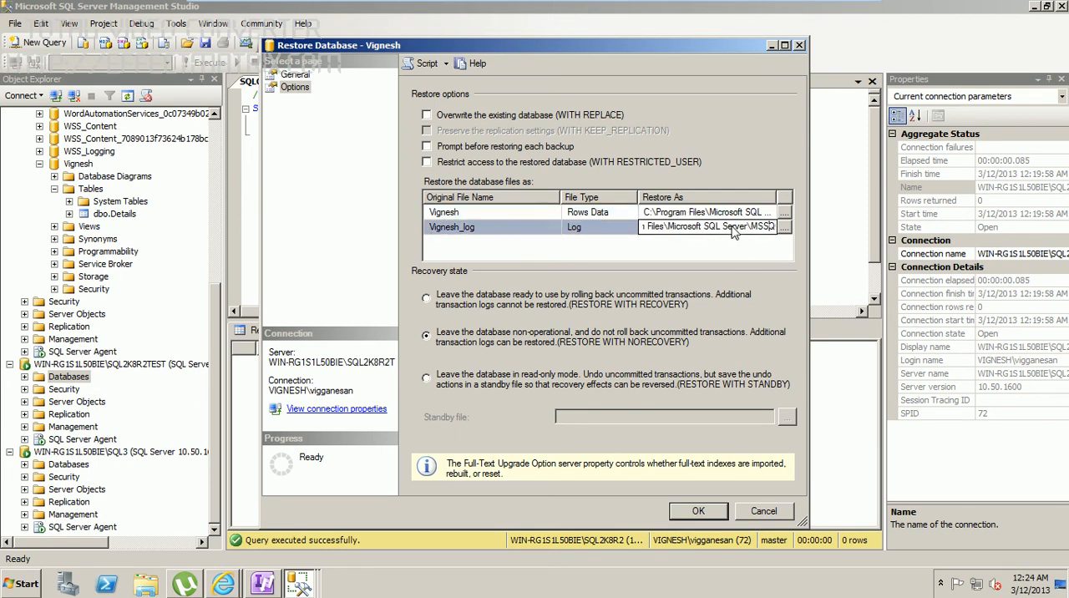
key("Right")
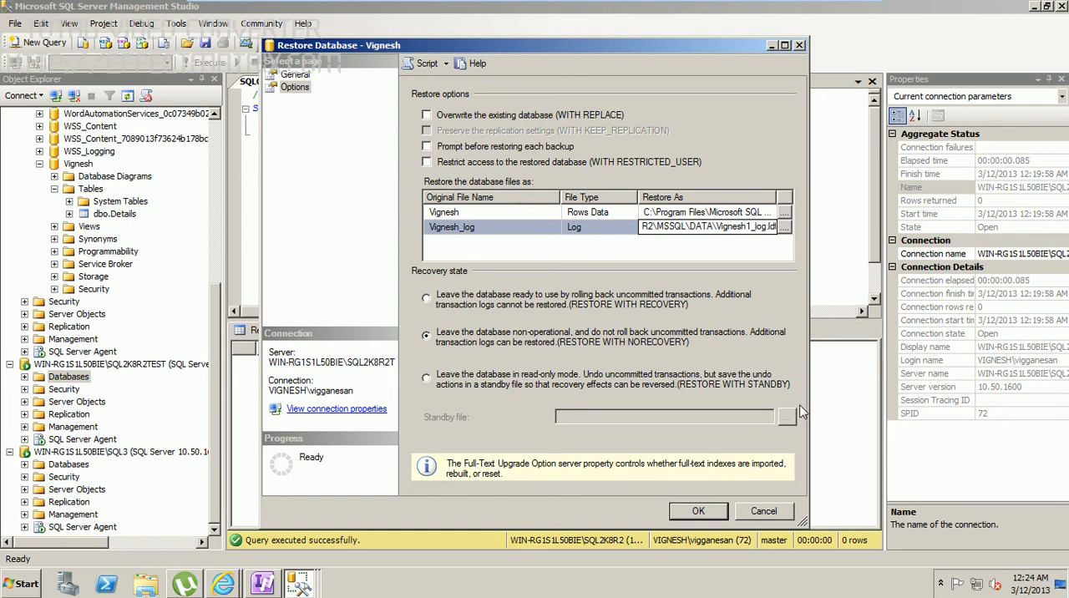
left_click(698, 513)
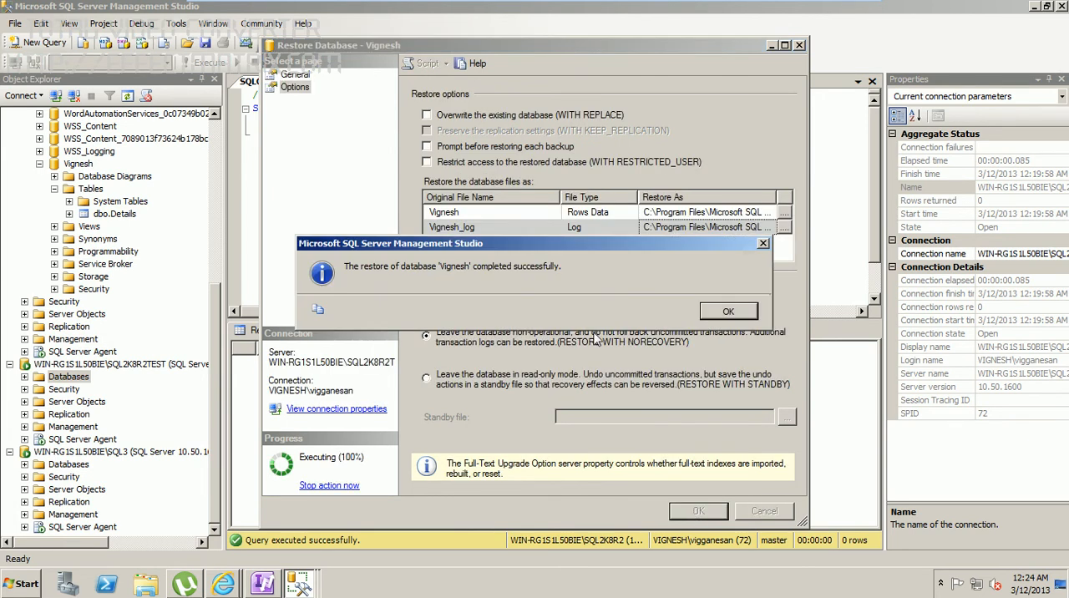
left_click(728, 310)
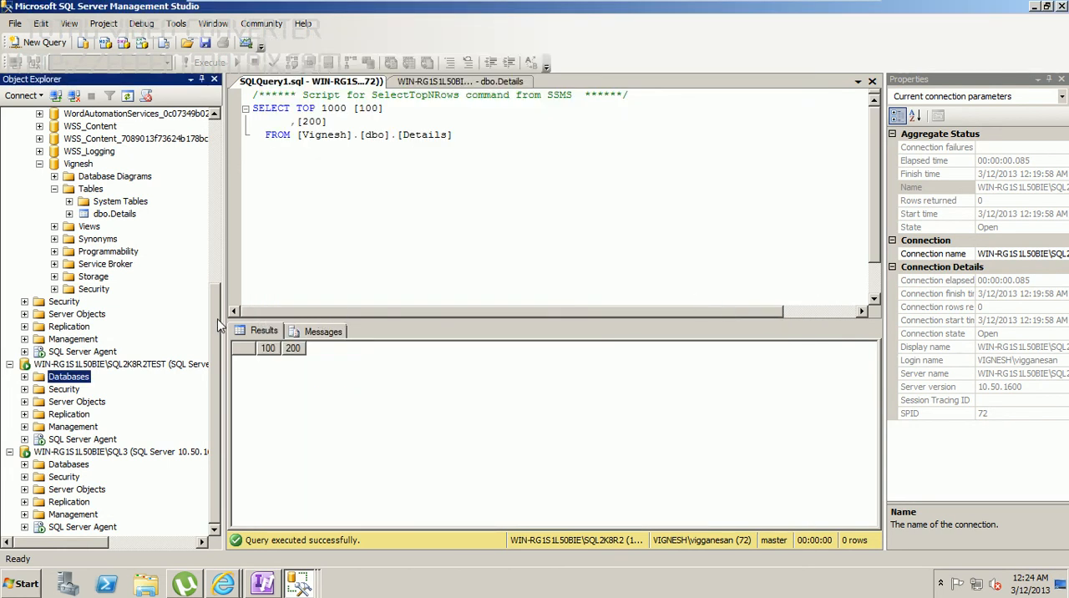
Step: Examine the SQL2K8R2, SQL2K8R2TEST and SQL3 server instances in the object tree
scroll(217, 324, "up", 7)
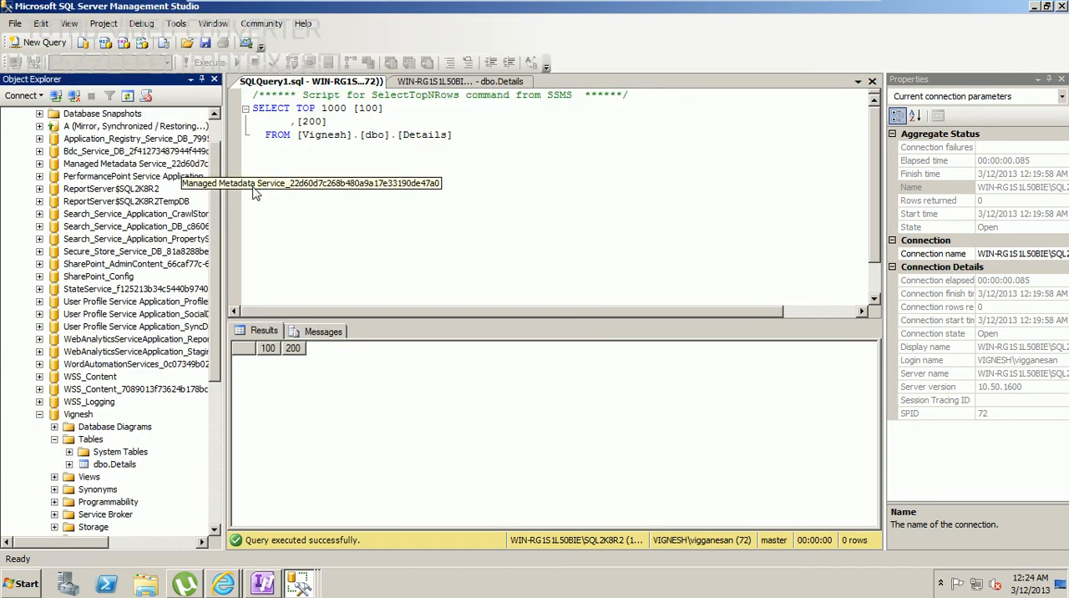
scroll(220, 163, "up", 1)
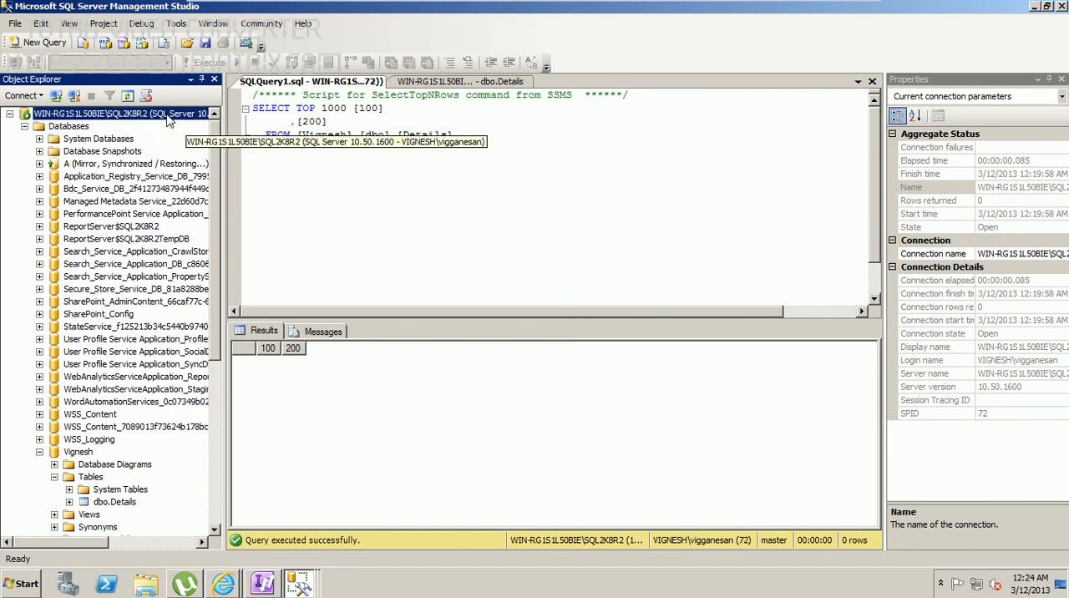
scroll(210, 175, "down", 6)
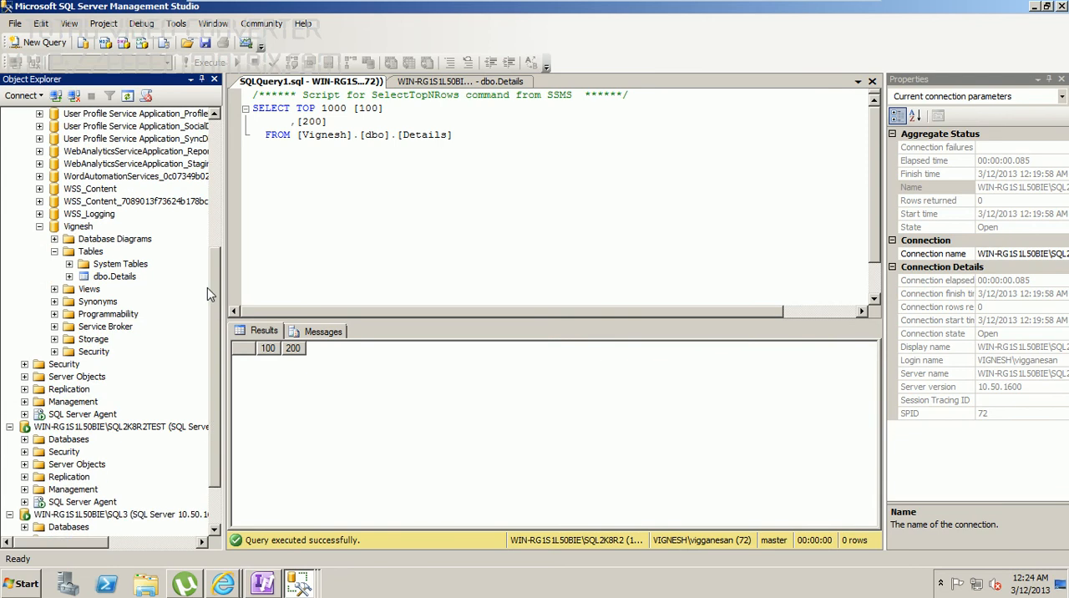
scroll(207, 294, "down", 2)
left_click(141, 365)
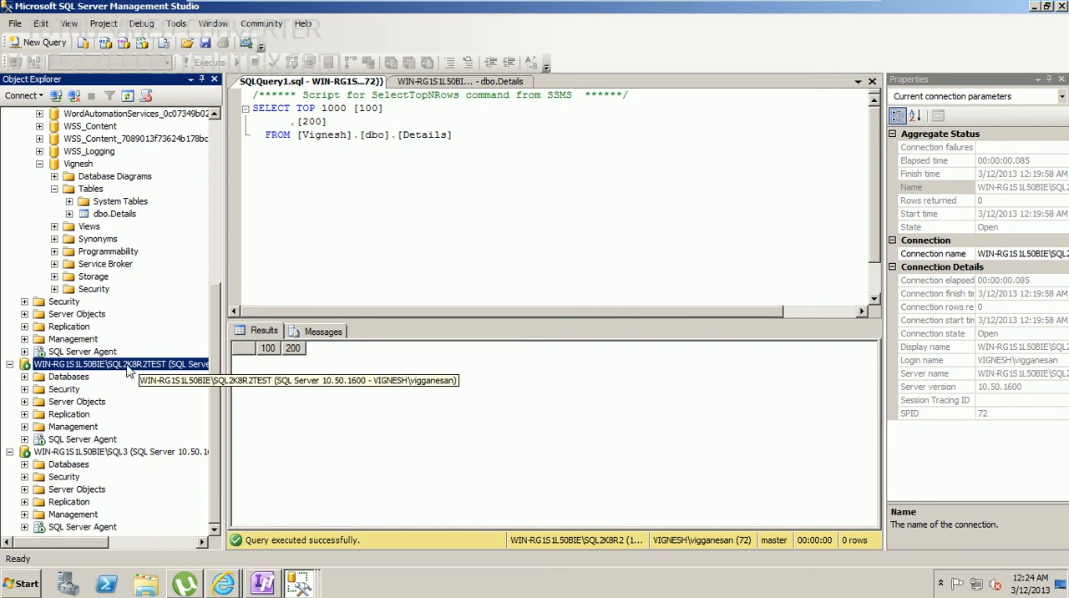
left_click(159, 452)
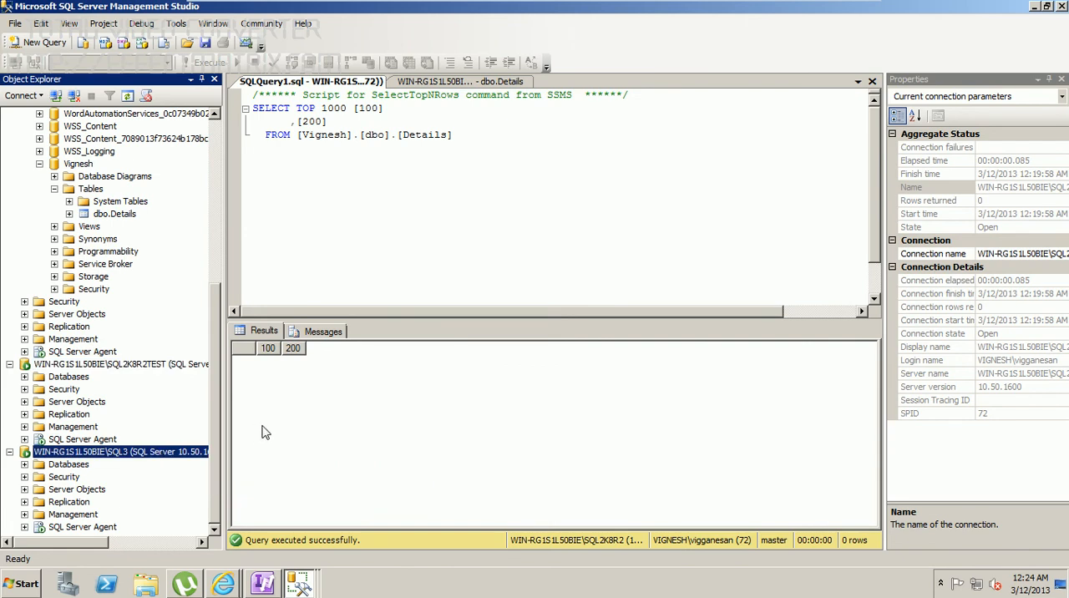
left_click_drag(214, 334, 215, 163)
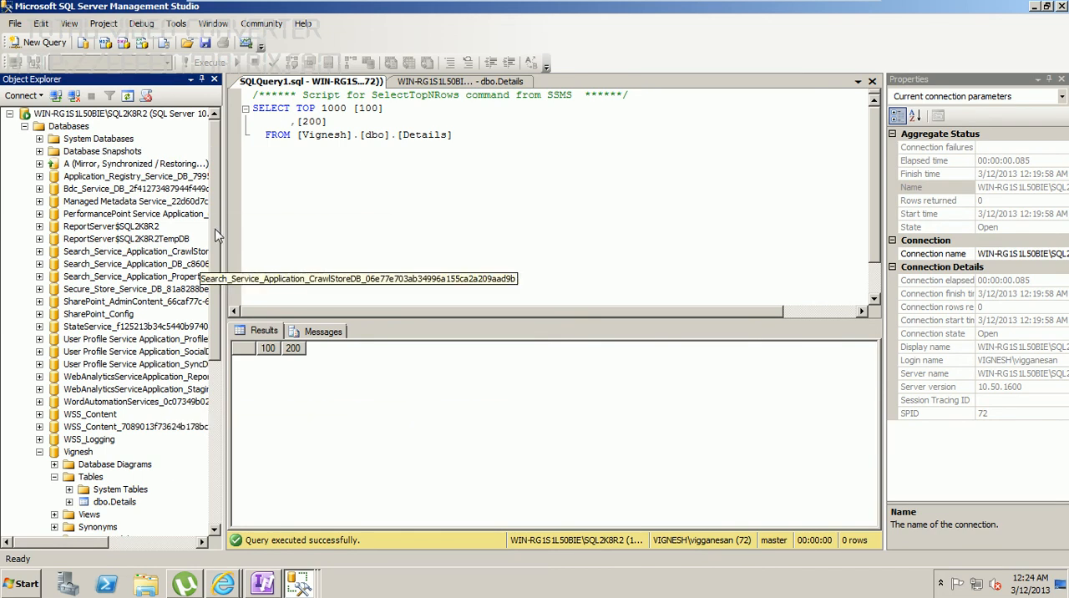
scroll(213, 233, "down", 7)
scroll(208, 232, "up", 8)
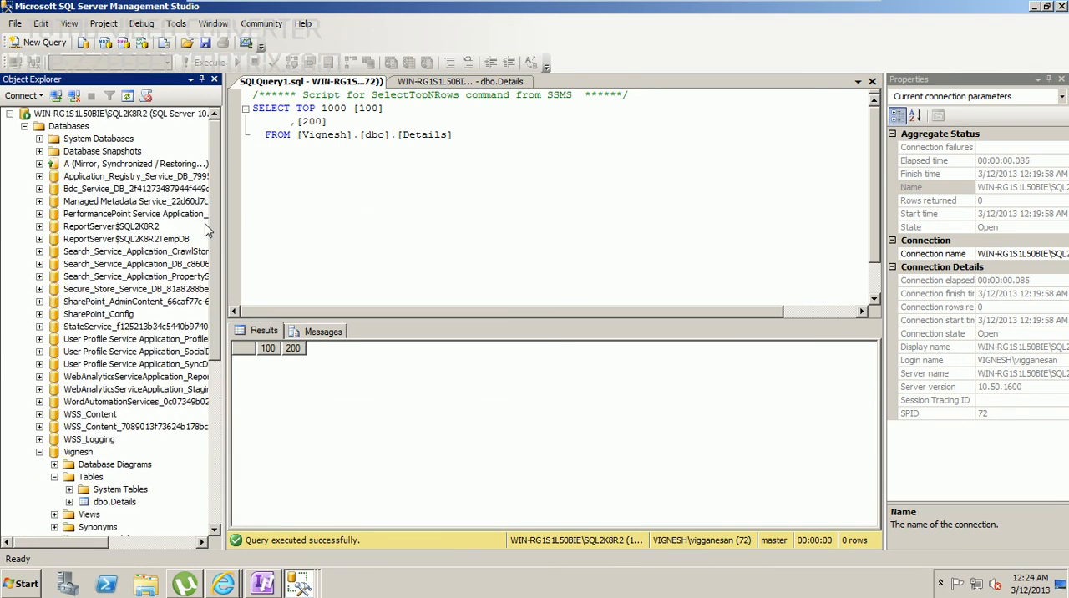
left_click_drag(213, 171, 211, 328)
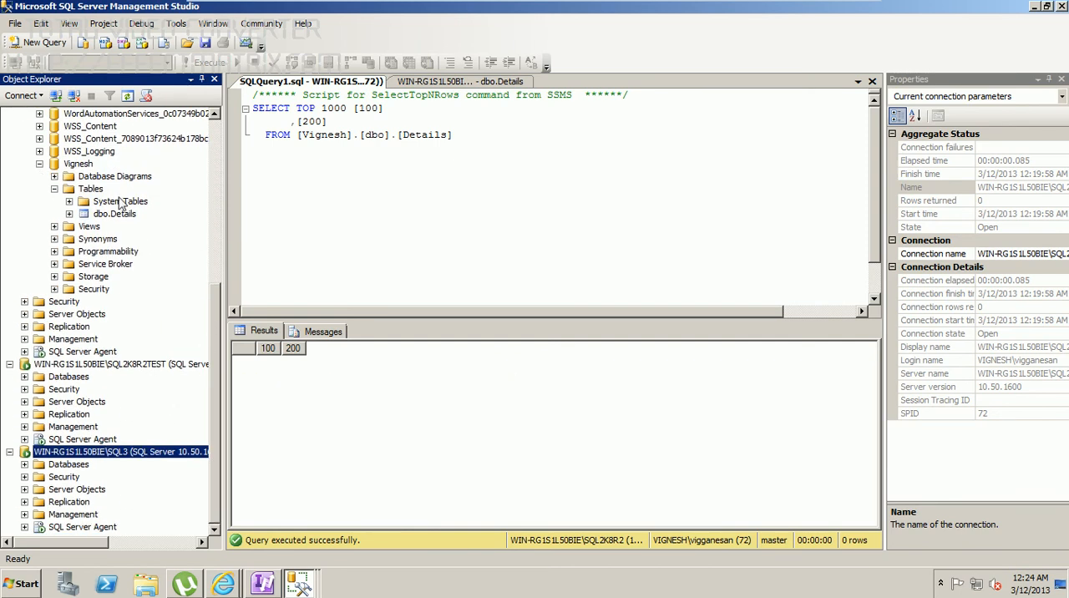
Step: Open the mirroring properties of the source database on SQL2K8R2 and start configuring its mirroring security
left_click(80, 165)
right_click(80, 166)
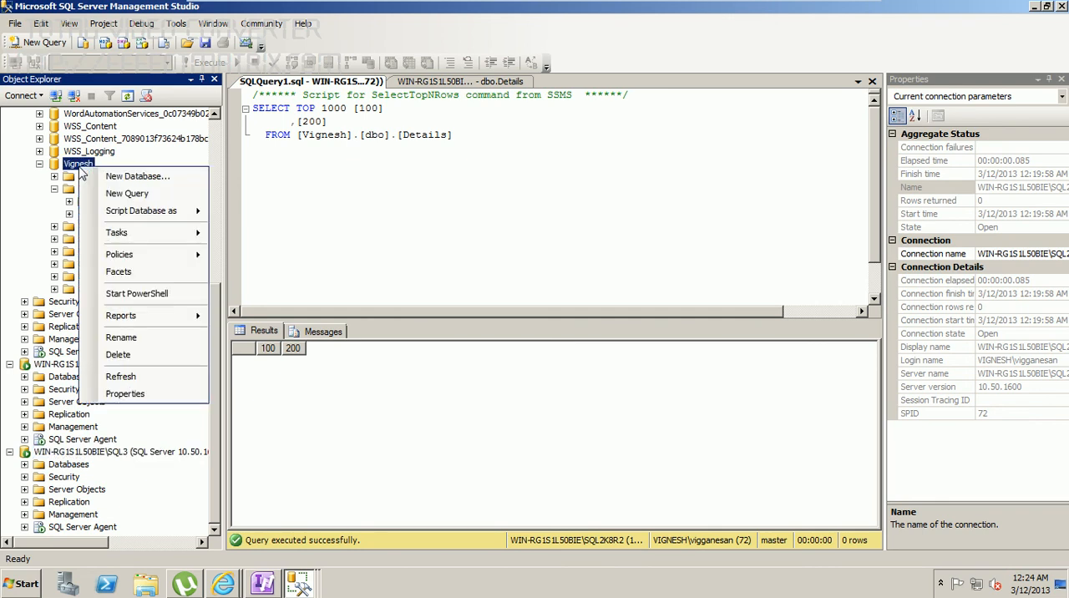
left_click(125, 395)
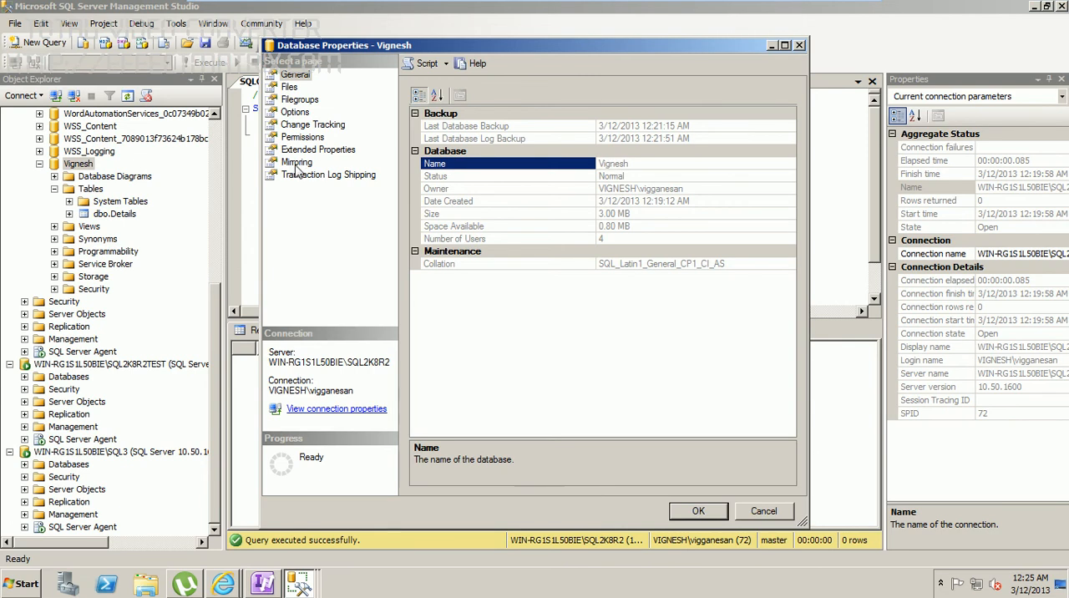
left_click(296, 164)
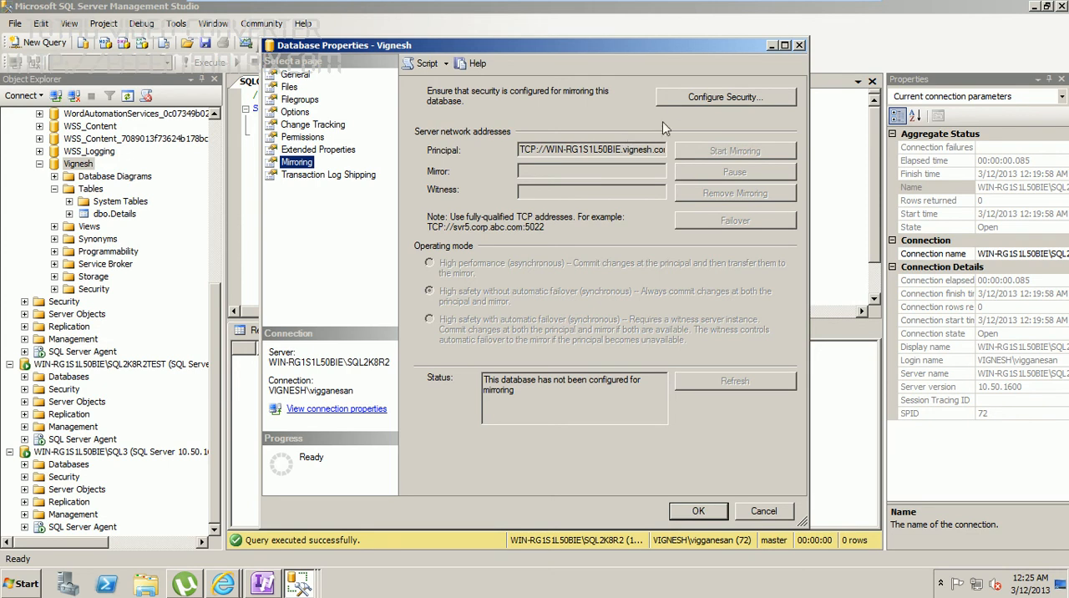
left_click(678, 99)
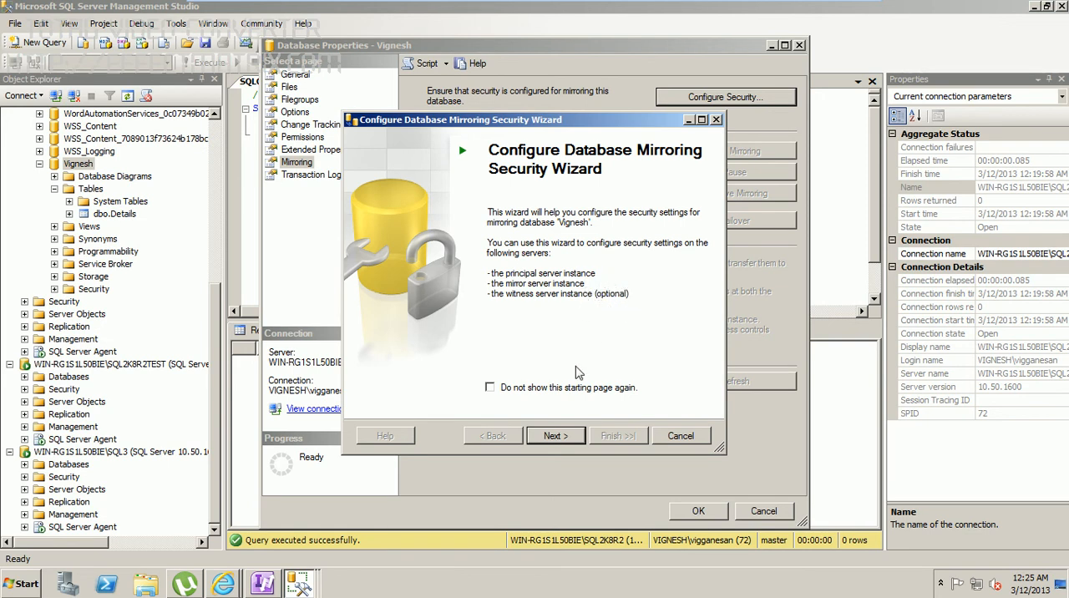
Step: Include a witness server, save the security configuration on it too, and accept SQL2K8R2 as principal with listener port 5022
left_click(557, 437)
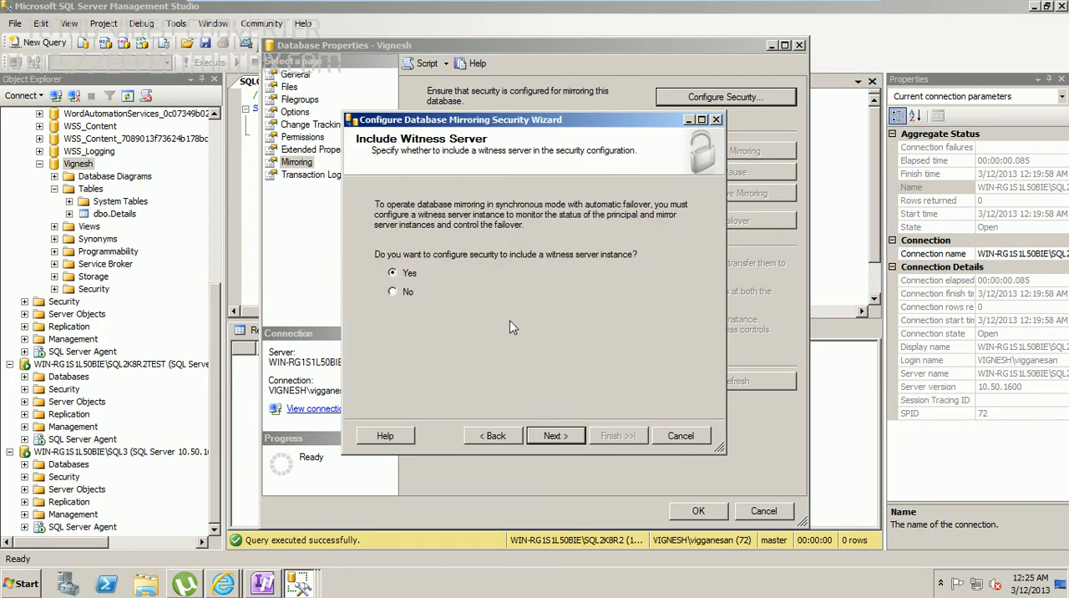
left_click(554, 436)
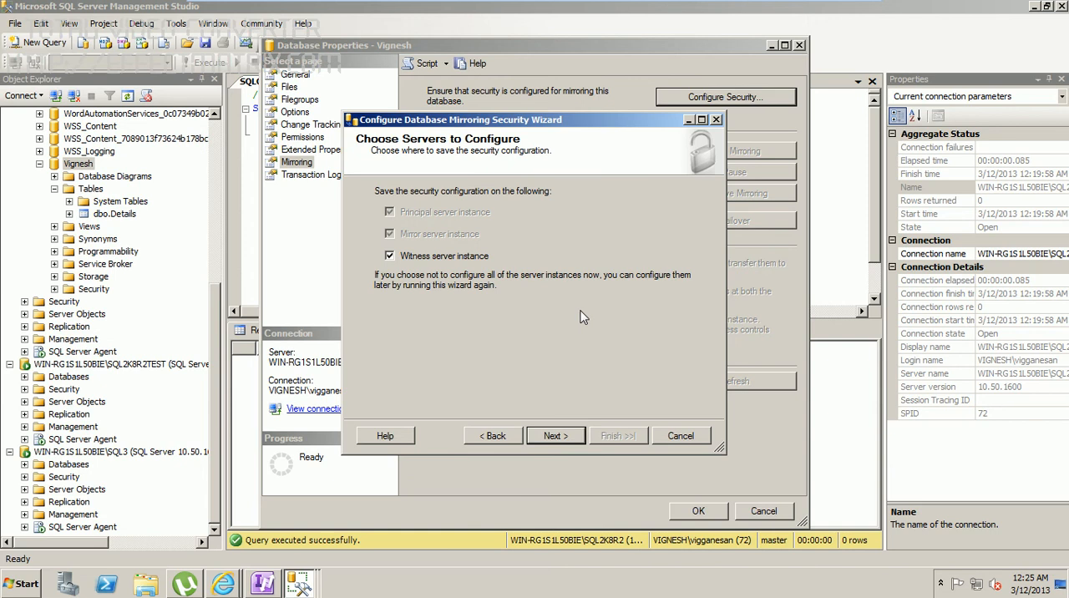
left_click(558, 437)
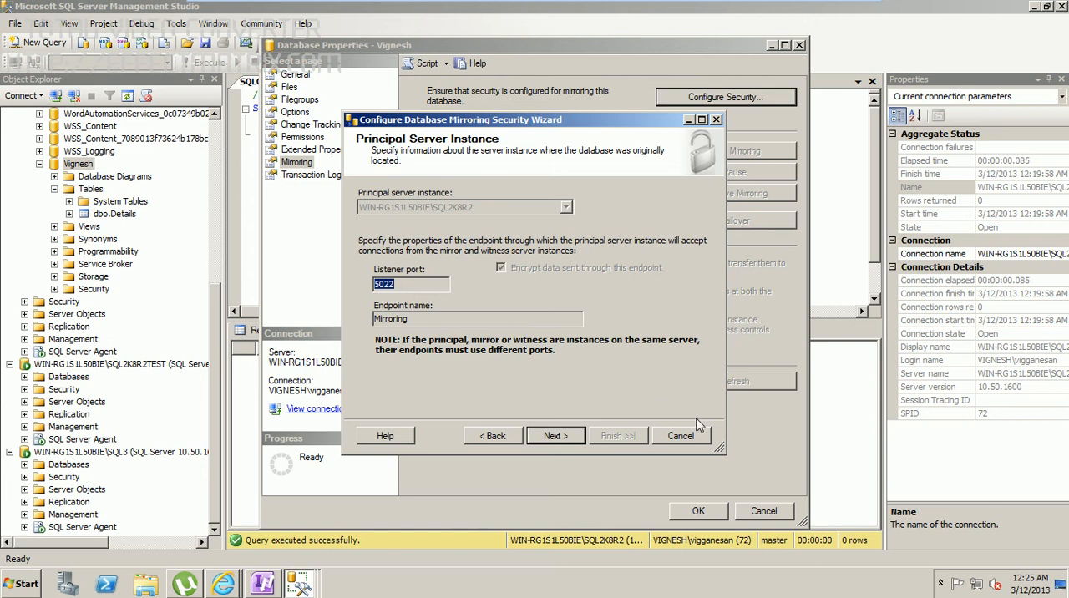
left_click(555, 436)
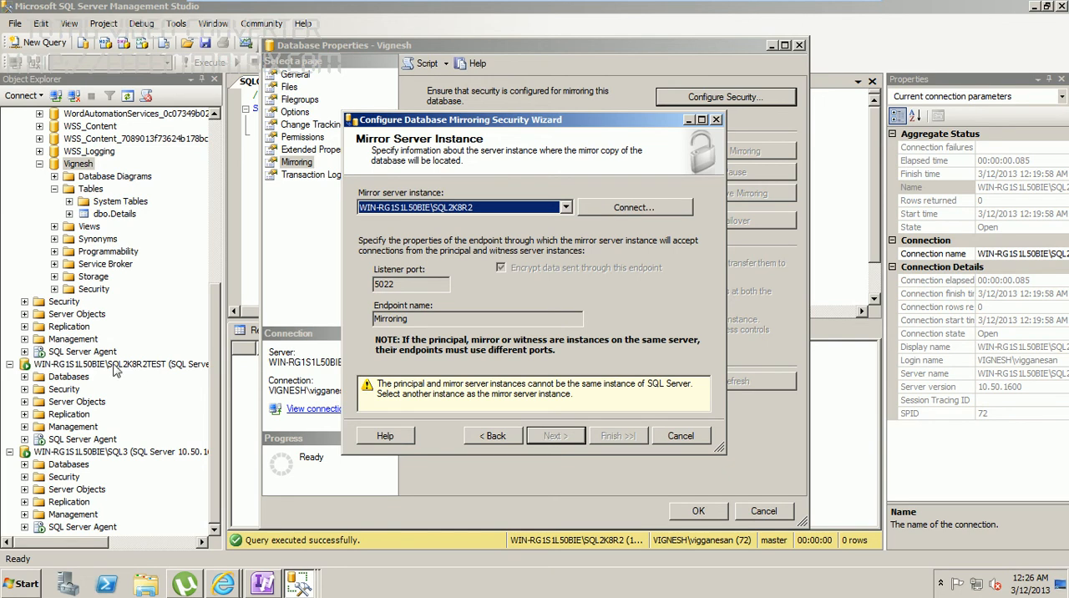
Step: Connect to WIN-RG1S1L50BIE\SQL2K8R2TEST with Windows Authentication as mirror server instance and accept its Mirroring endpoint on port 5023
left_click(605, 209)
left_click(680, 198)
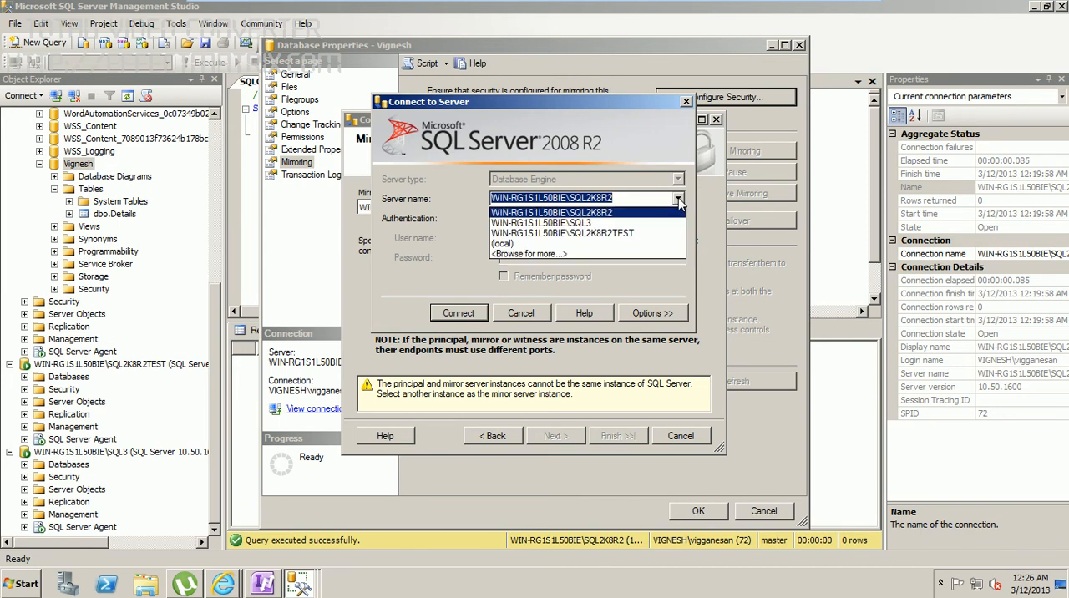
left_click(598, 234)
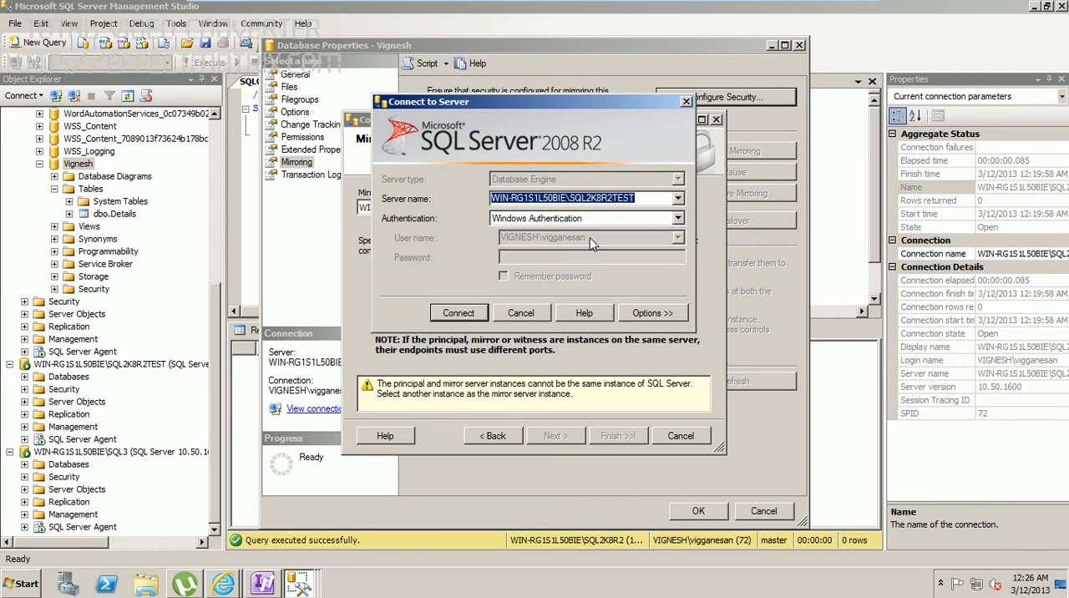
left_click(459, 312)
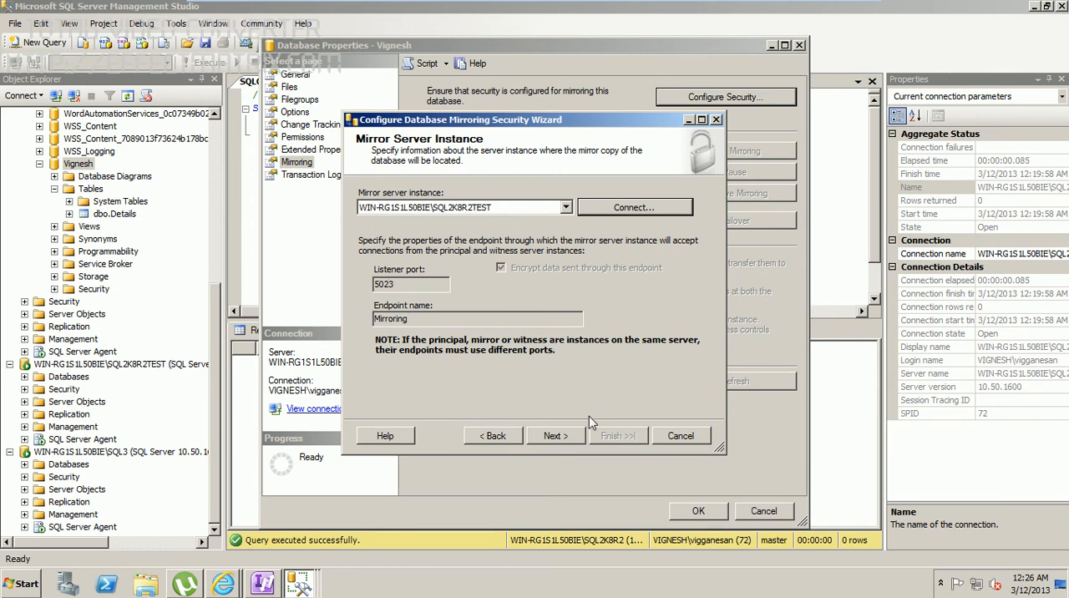
left_click(556, 437)
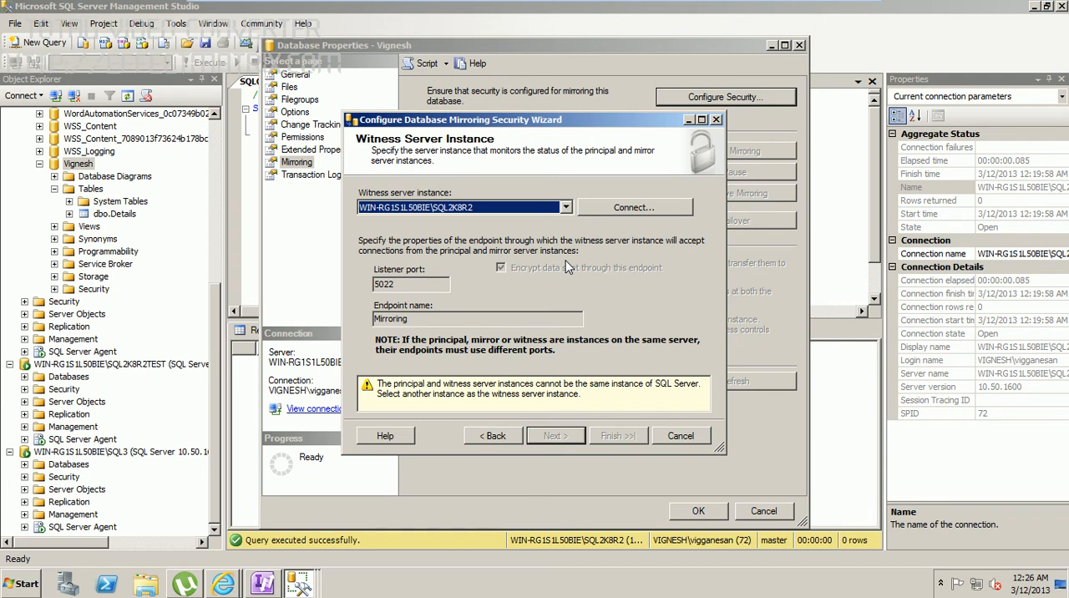
Step: Connect to WIN-RG1S1L50BIE\SQL3 with Windows Authentication as witness server instance and accept its Mirroring endpoint on port 5024
left_click(607, 210)
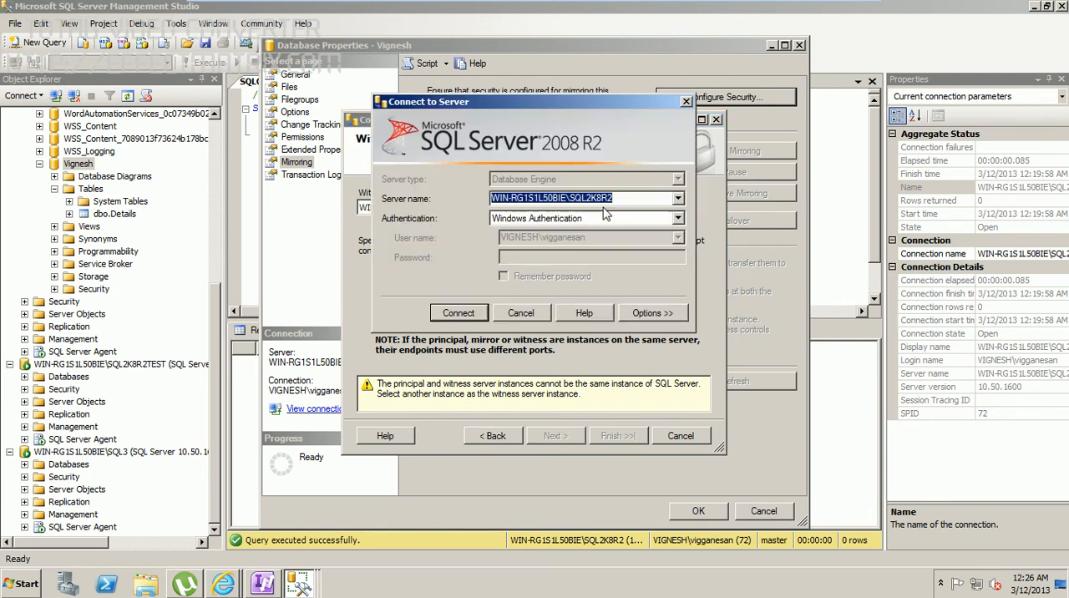
left_click(678, 199)
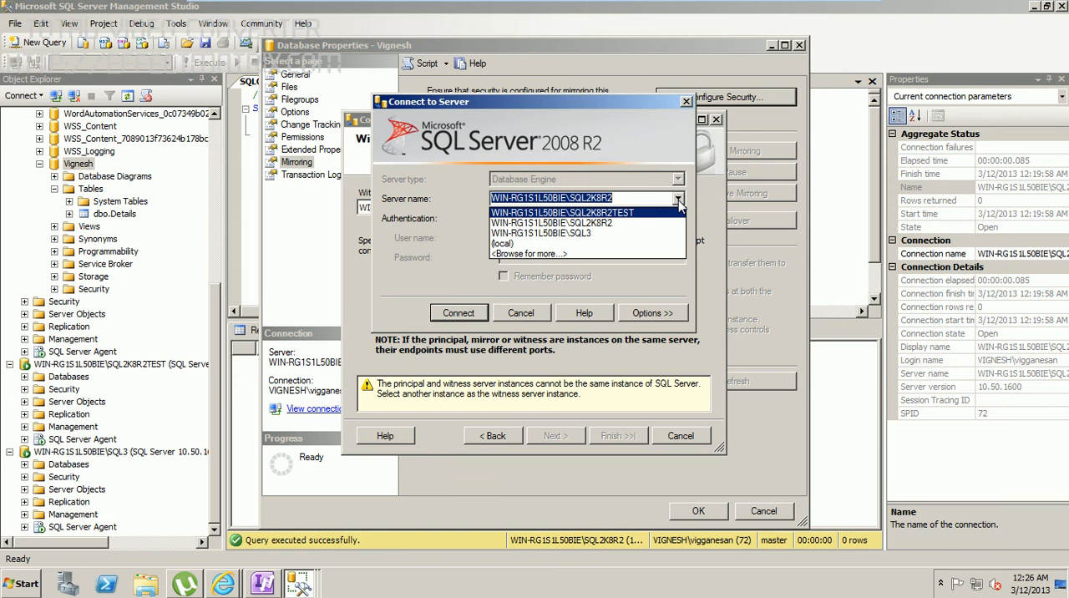
left_click(594, 234)
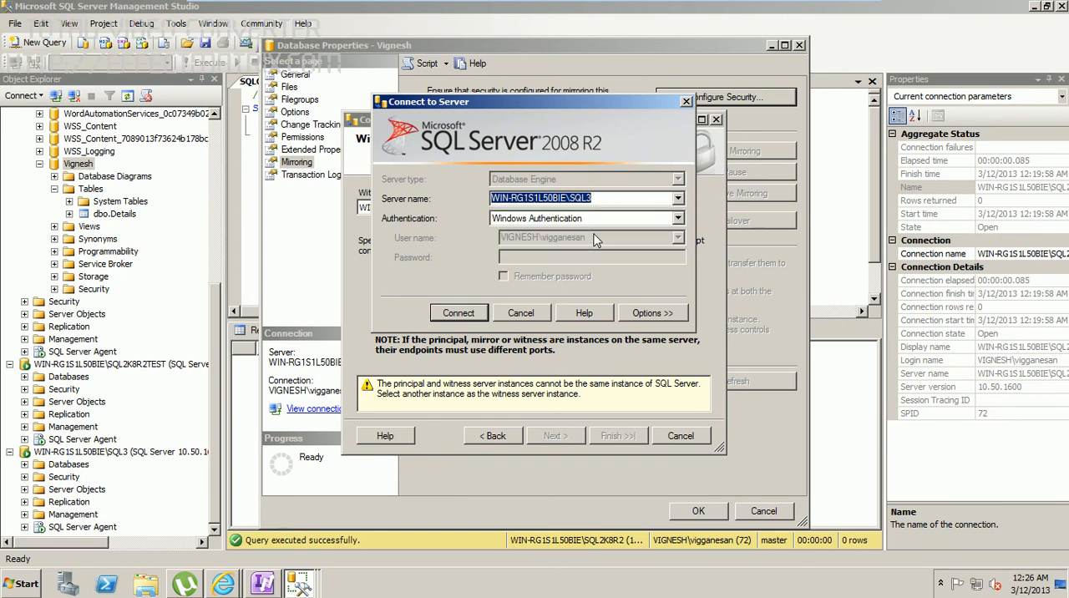
left_click(459, 313)
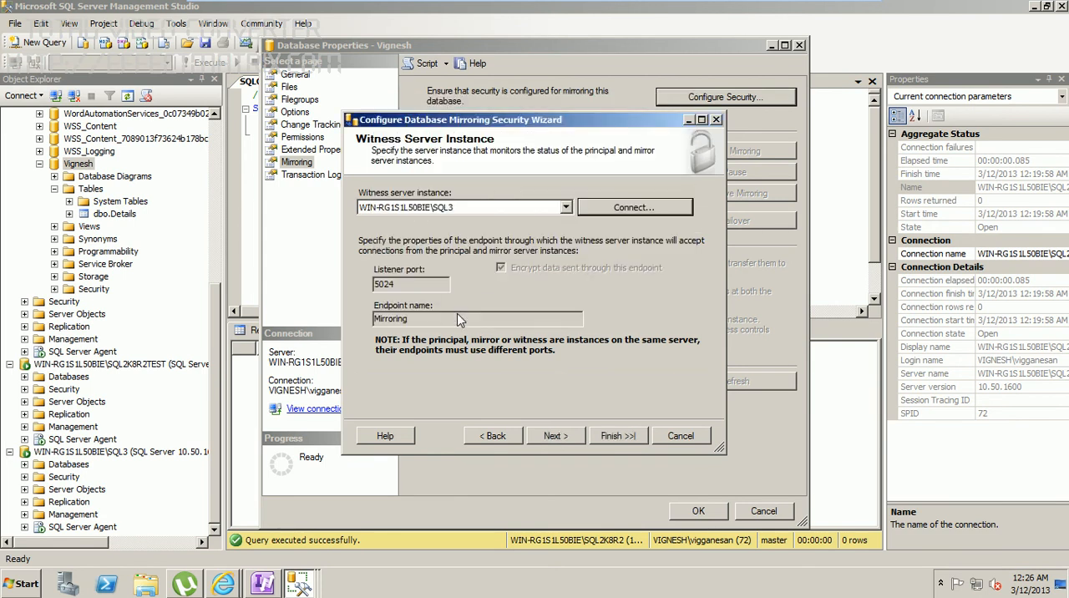
left_click(560, 437)
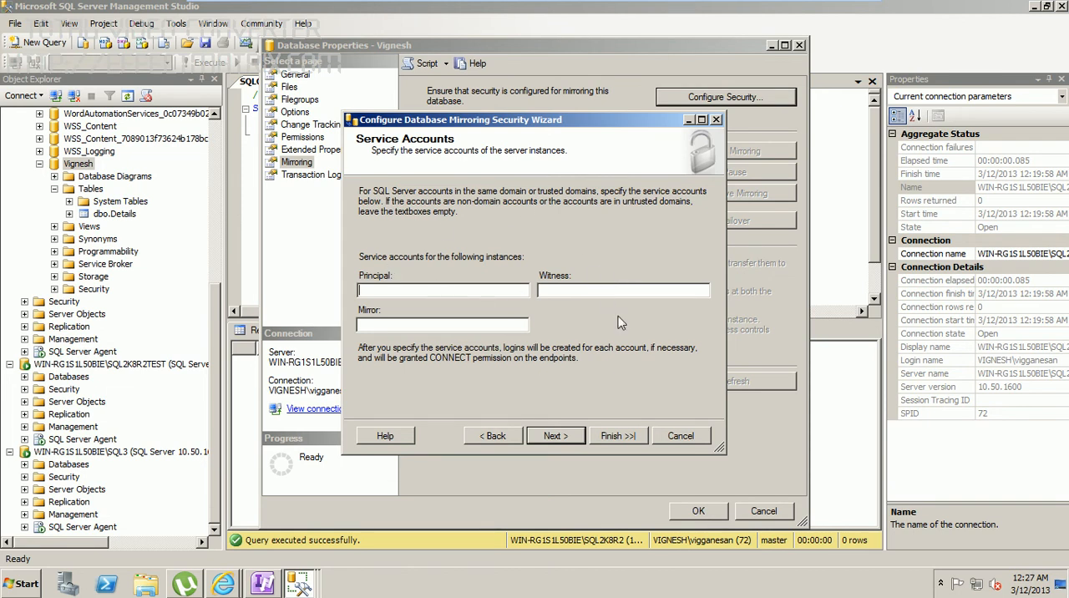
Step: Complete the mirroring security configuration with all service accounts left empty, and start mirroring the database with the specified network addresses
left_click(558, 437)
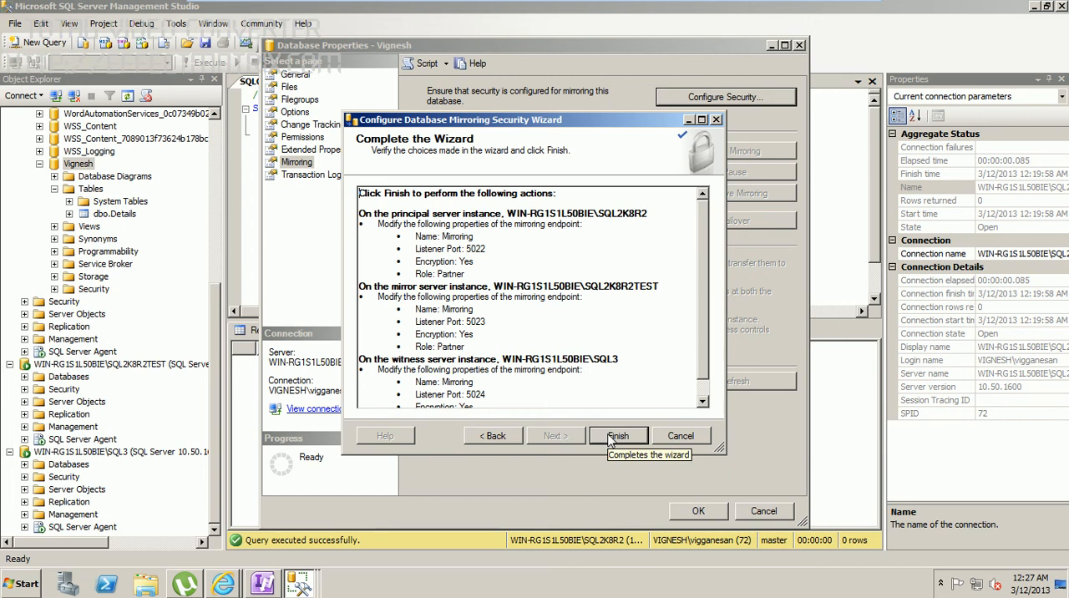
left_click(611, 440)
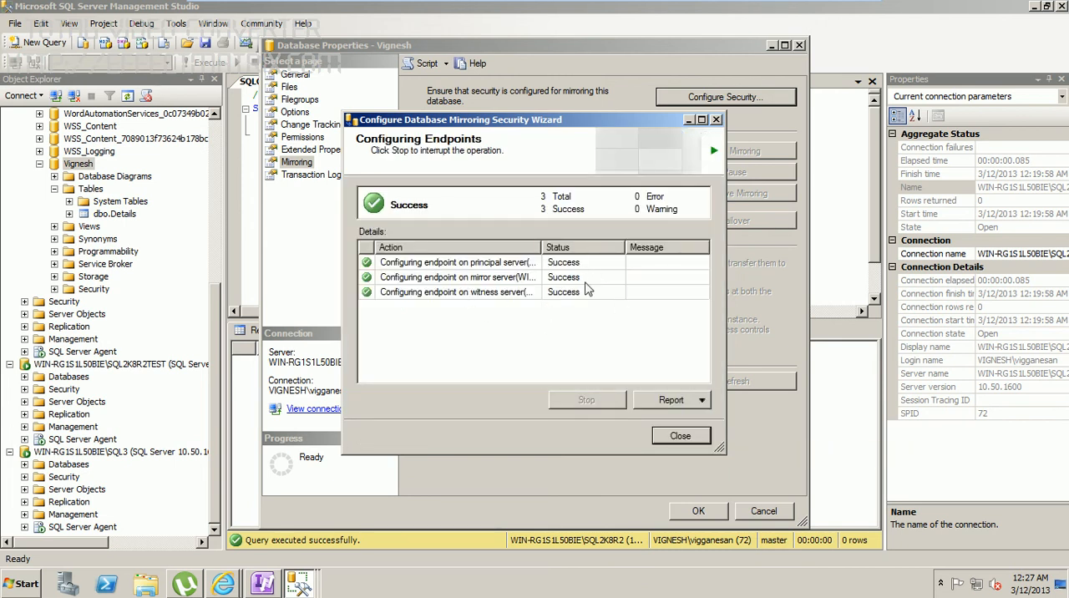
left_click(675, 436)
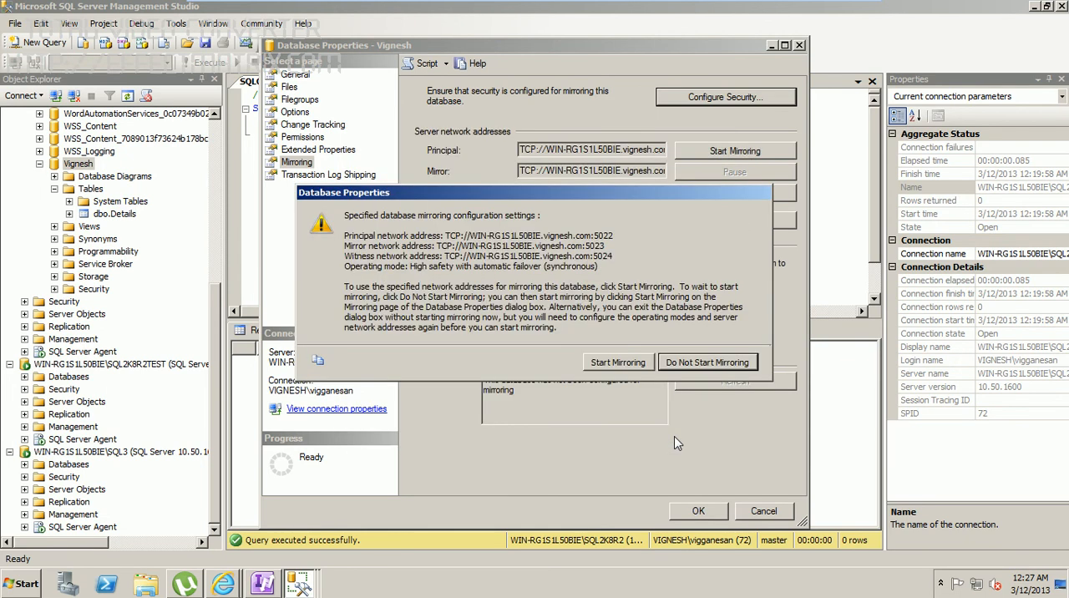
left_click(618, 362)
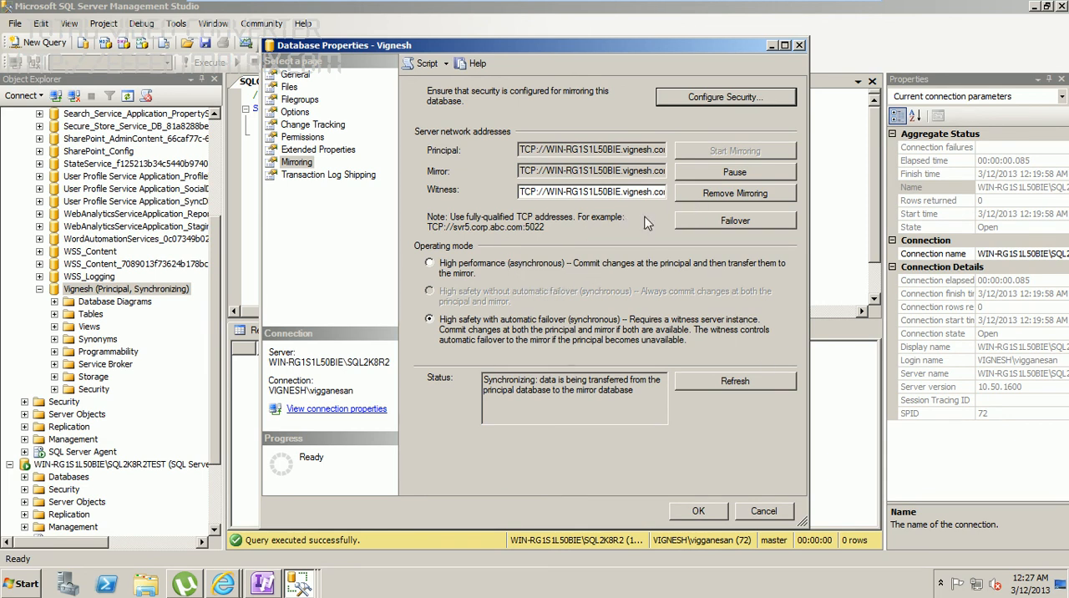
left_click(702, 511)
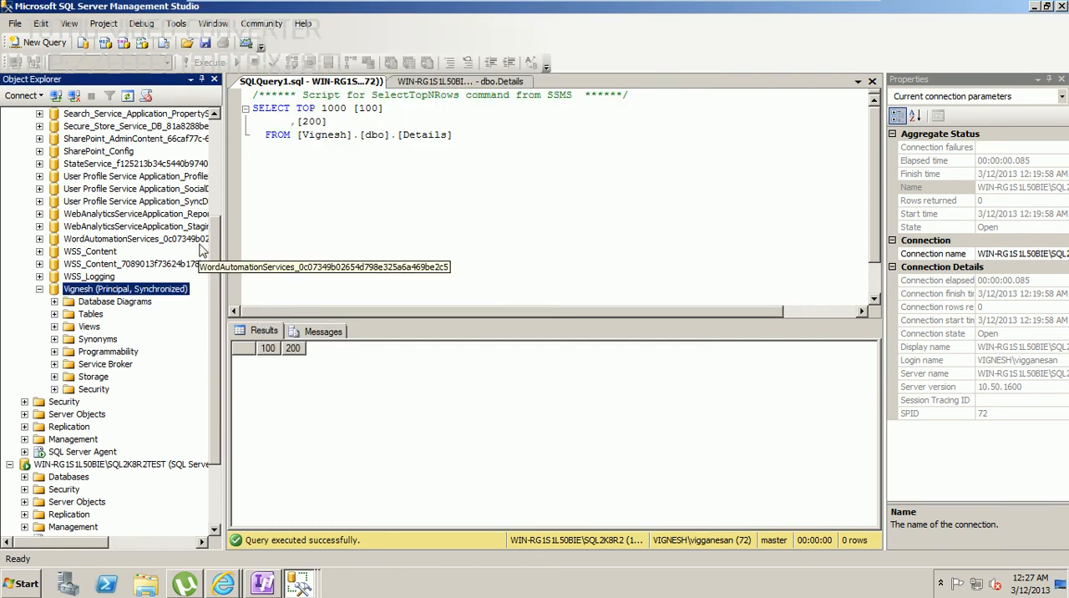
Step: Expand the databases on SQL2K8R2TEST and check the mirrored database's state there and on SQL2K8R2
left_click_drag(216, 246, 213, 322)
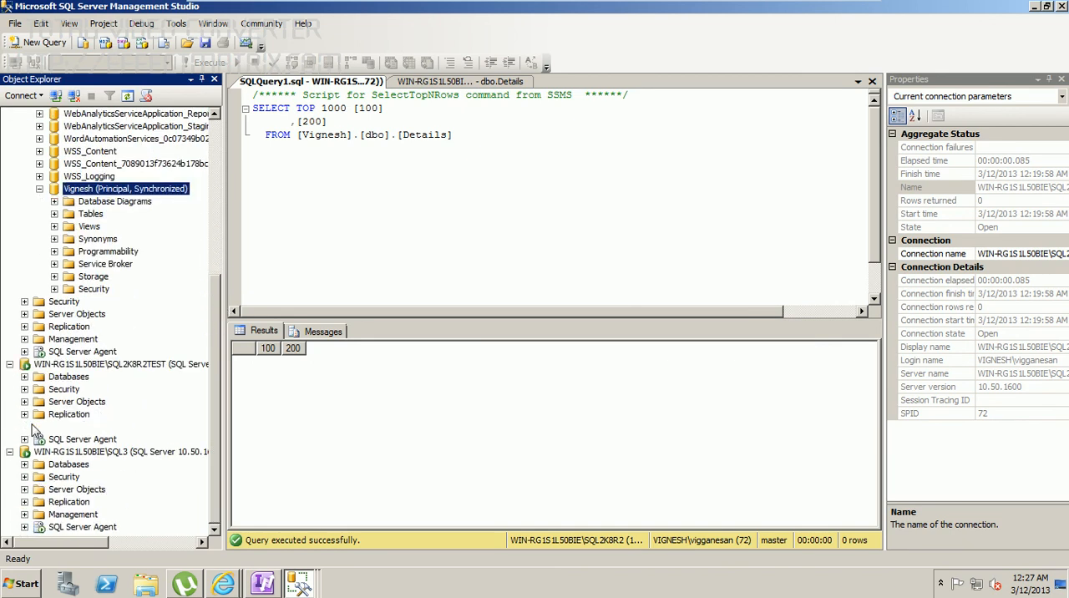
left_click(24, 378)
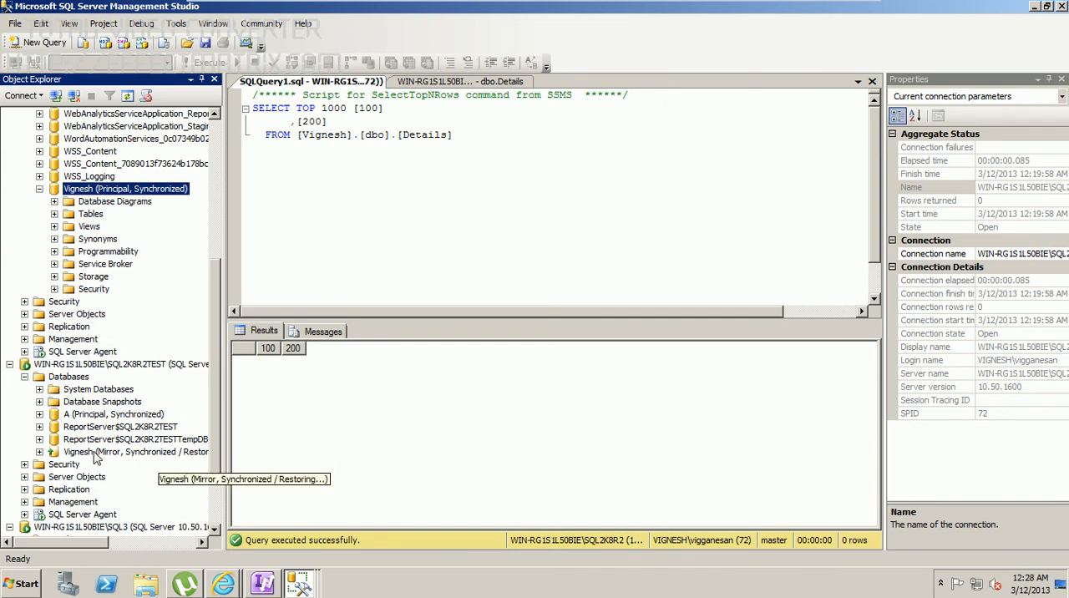
scroll(218, 289, "down", 2)
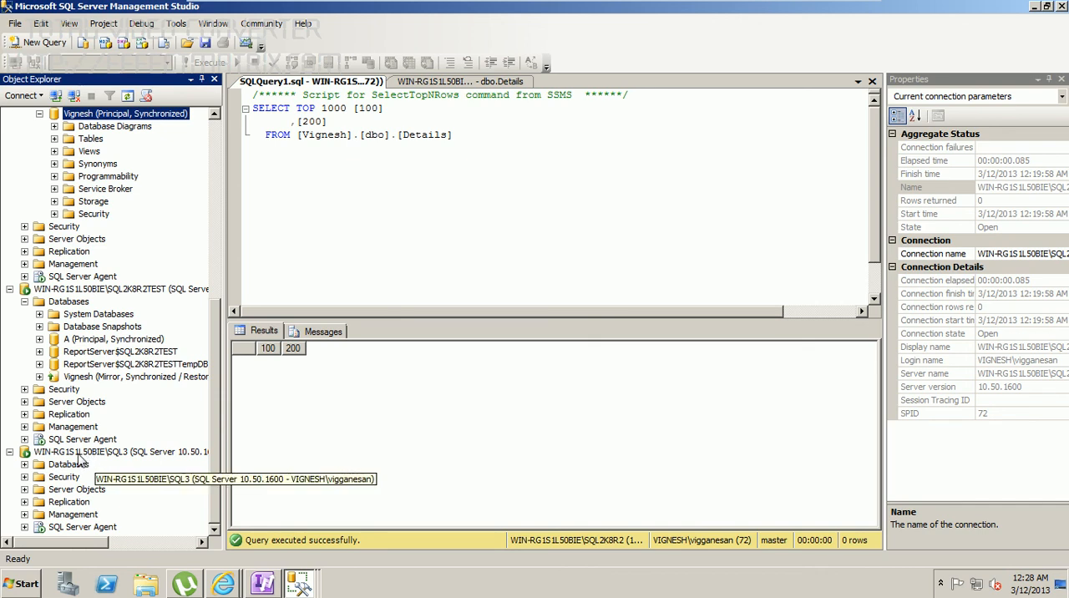
scroll(213, 322, "up", 9)
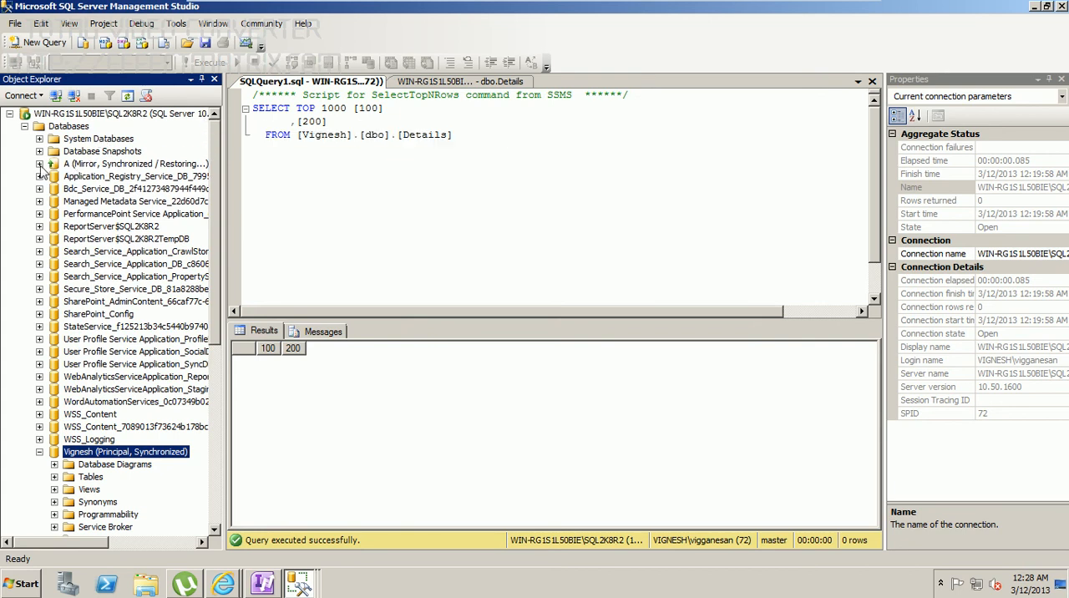
Step: Add a new row with 500 in column 100 to the principal database's dbo.Details table, and close the row editor
left_click(55, 477)
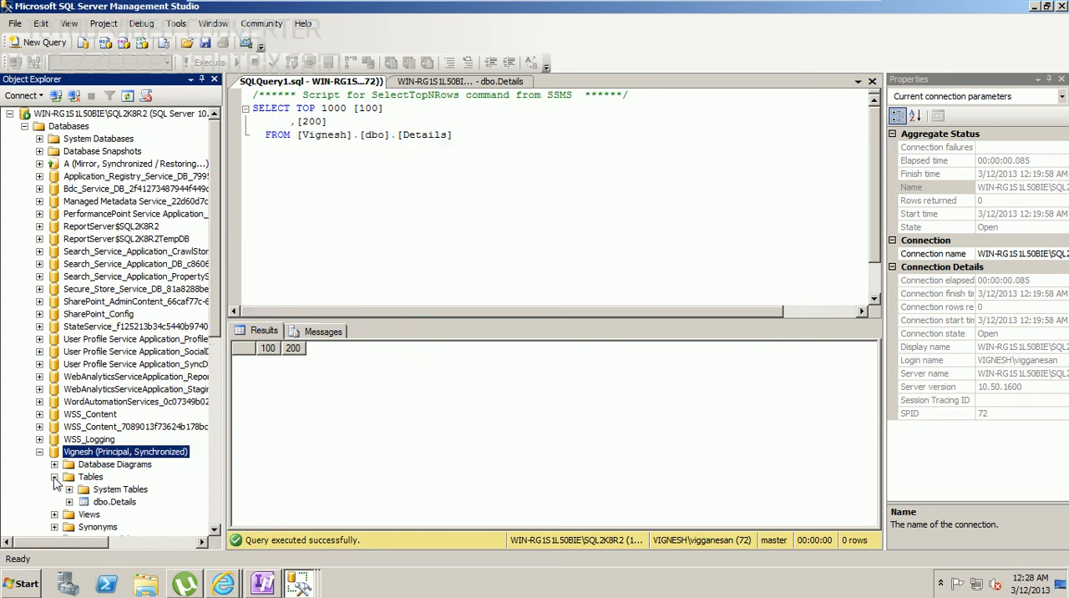
right_click(98, 502)
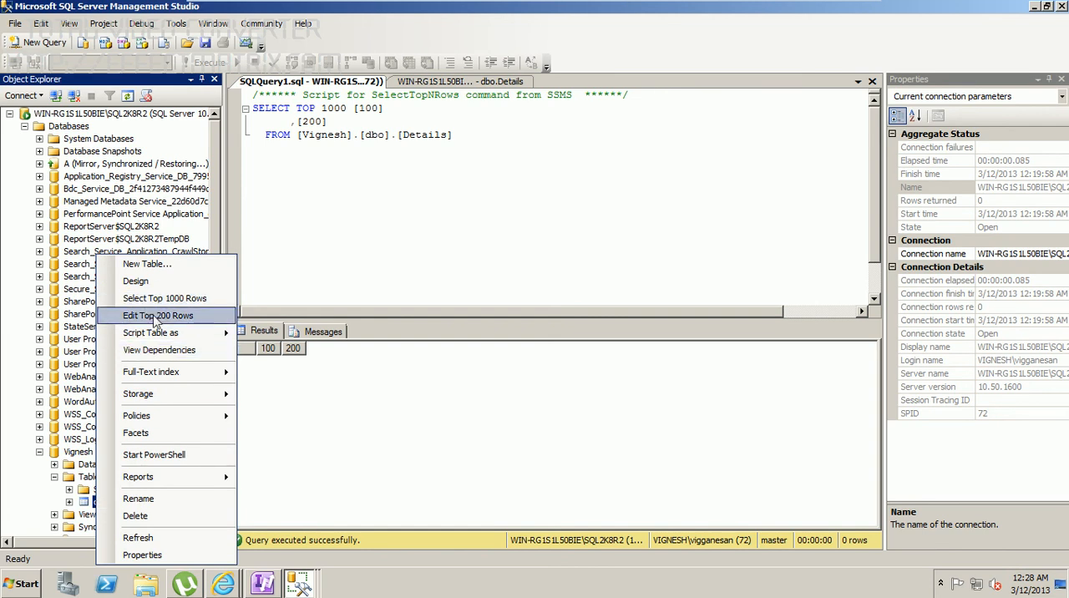
left_click(154, 315)
left_click(302, 152)
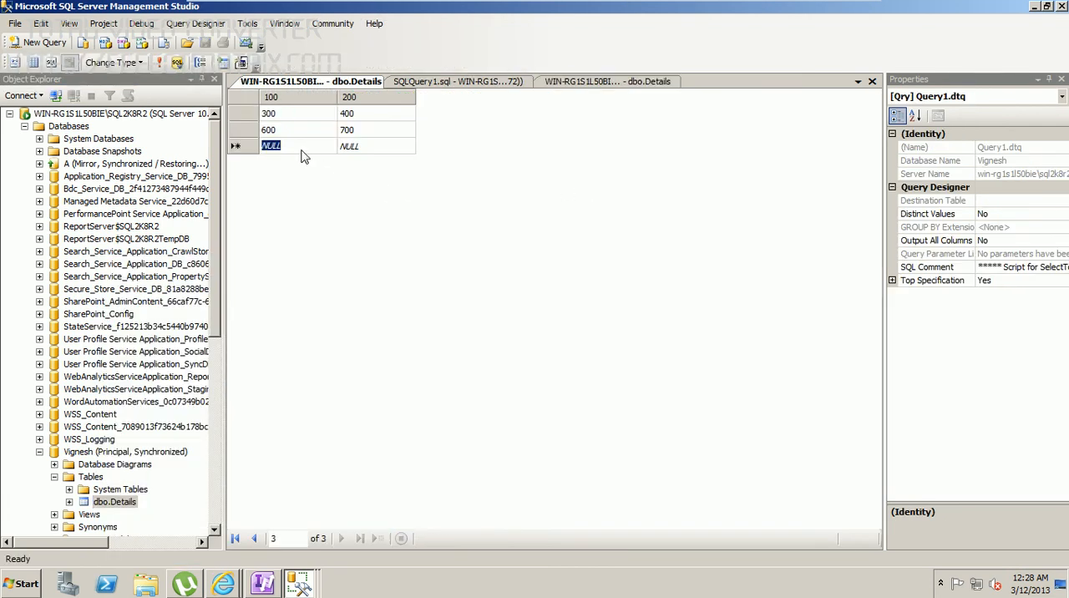
key("BackSpace")
type("500")
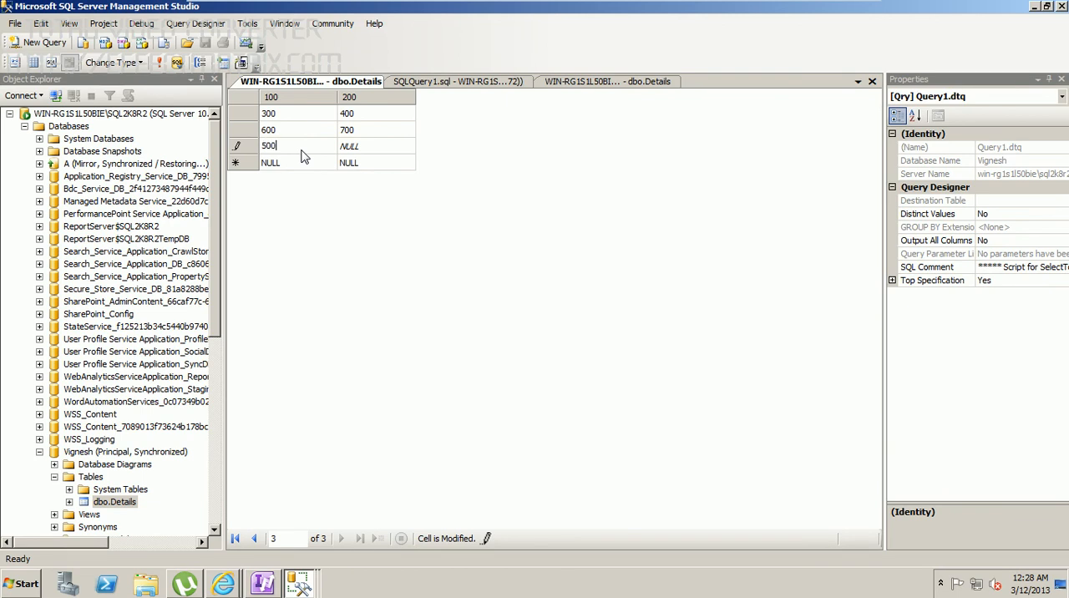
key("Tab")
key("BackSpace")
right_click(333, 83)
key("Escape")
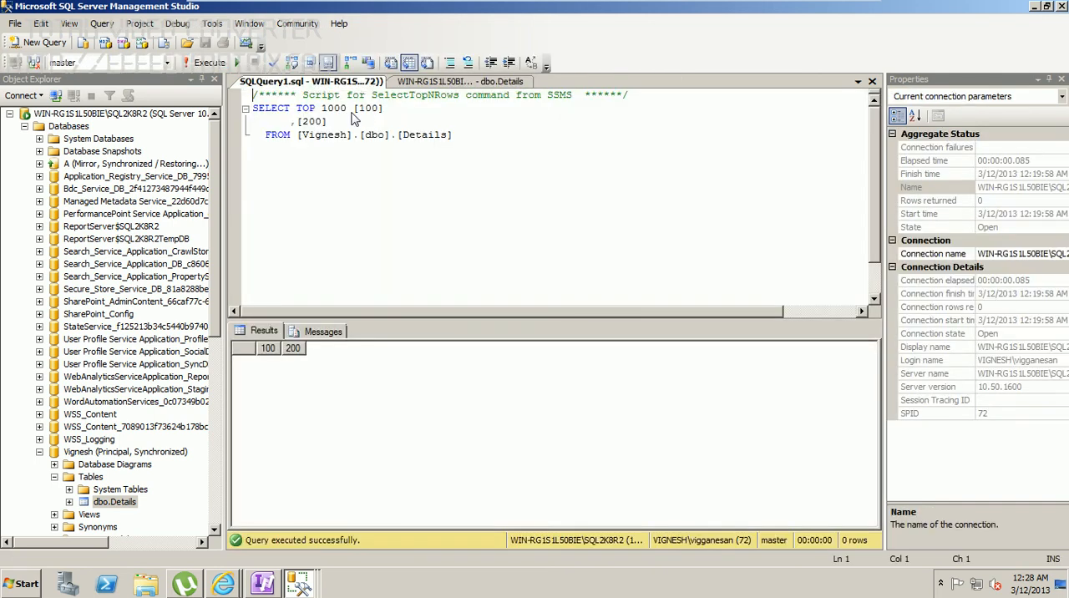
Step: Review the mirror instance SQL2K8R2TEST, the witness SQL3 and the principal SQL2K8R2 in the object tree
left_click_drag(213, 159, 224, 359)
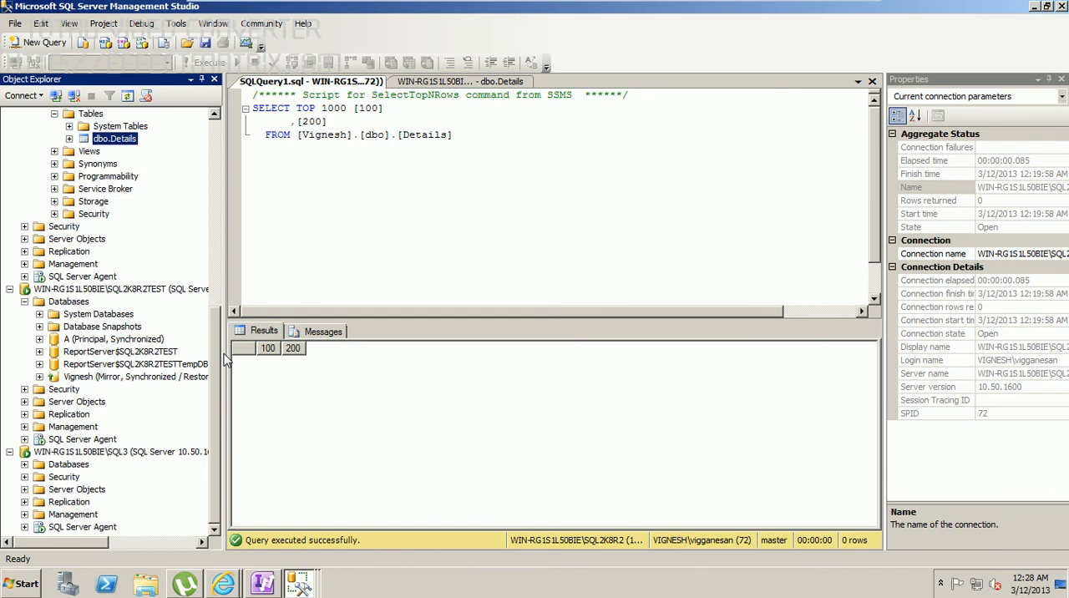
left_click(114, 291)
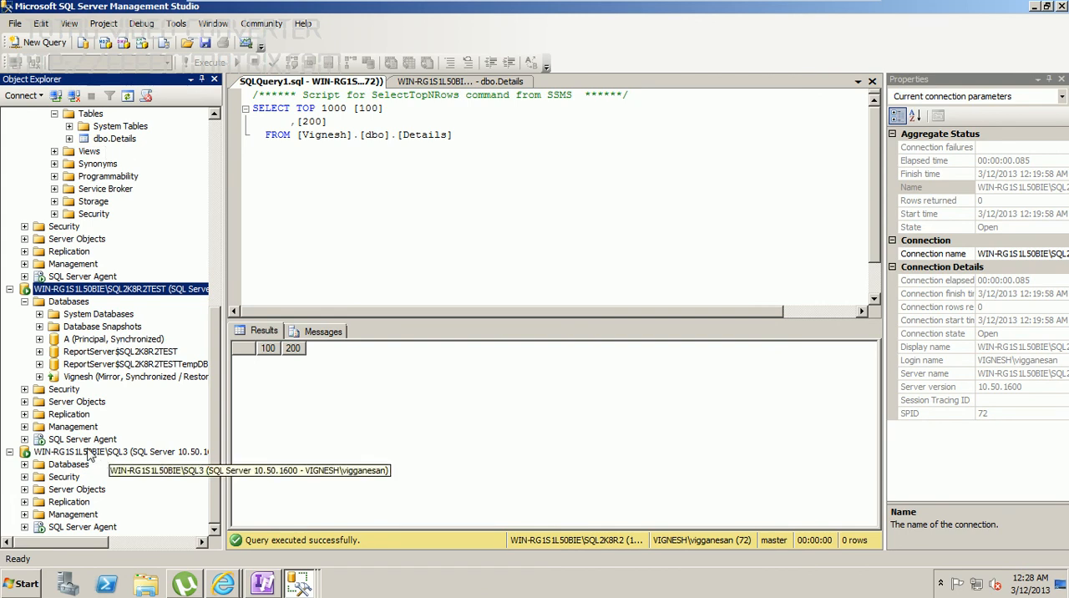
left_click(49, 456)
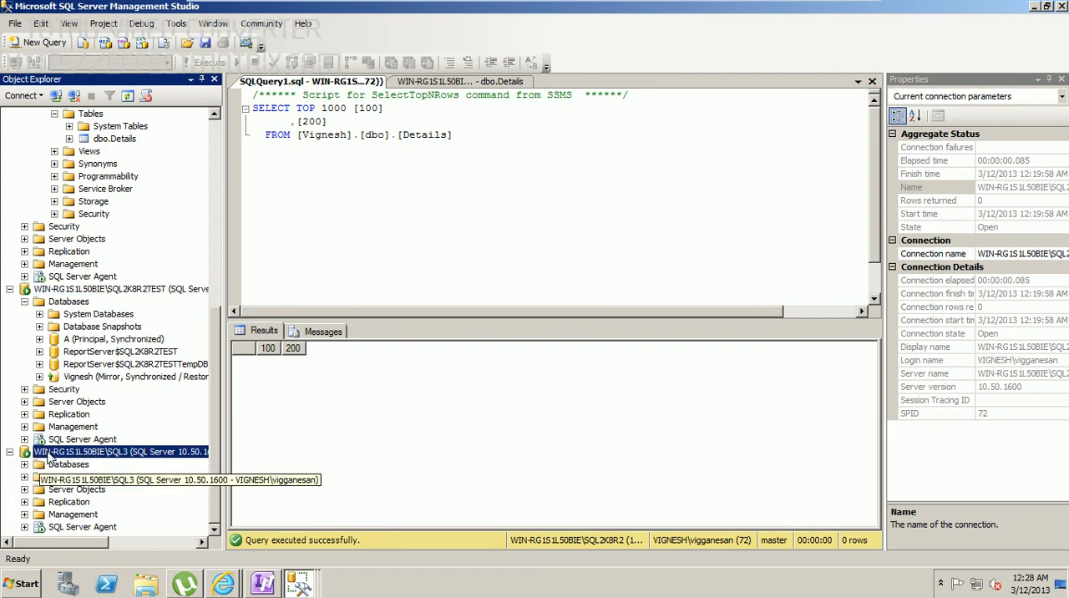
left_click(95, 289)
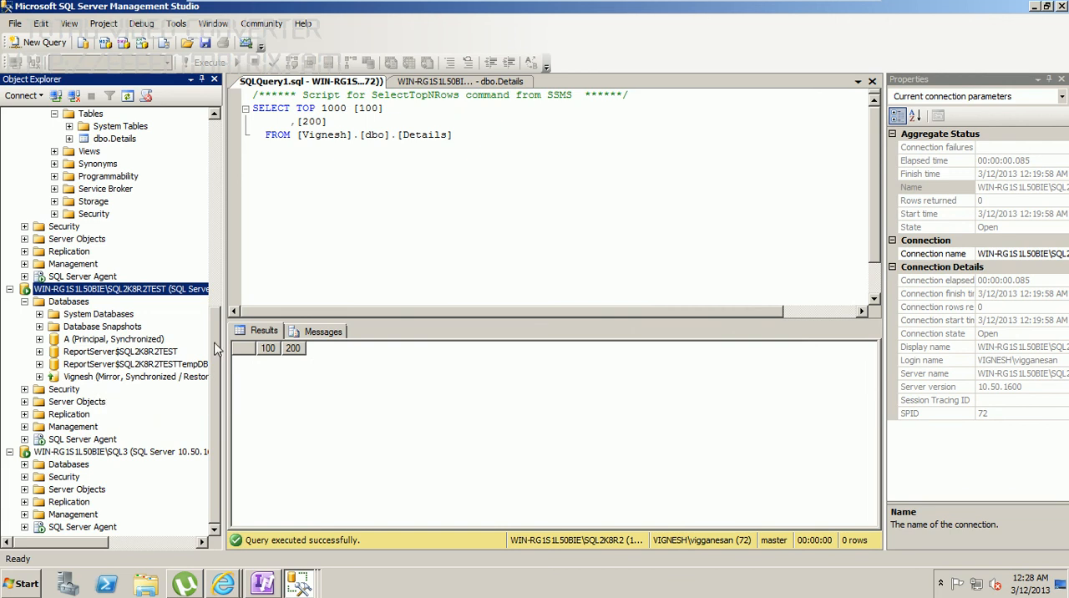
scroll(167, 351, "up", 5)
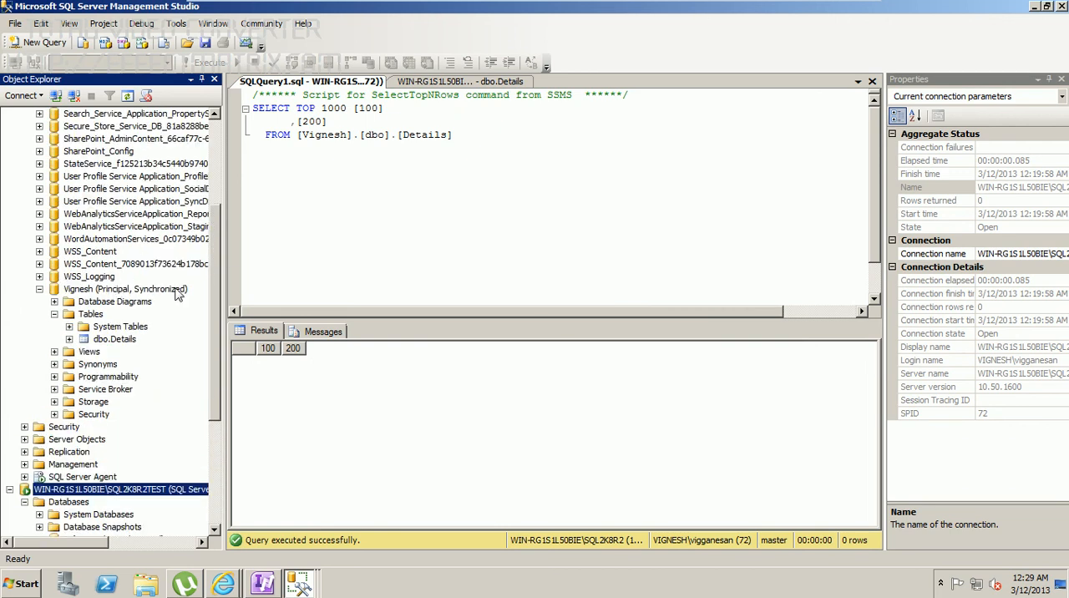
left_click_drag(218, 227, 216, 128)
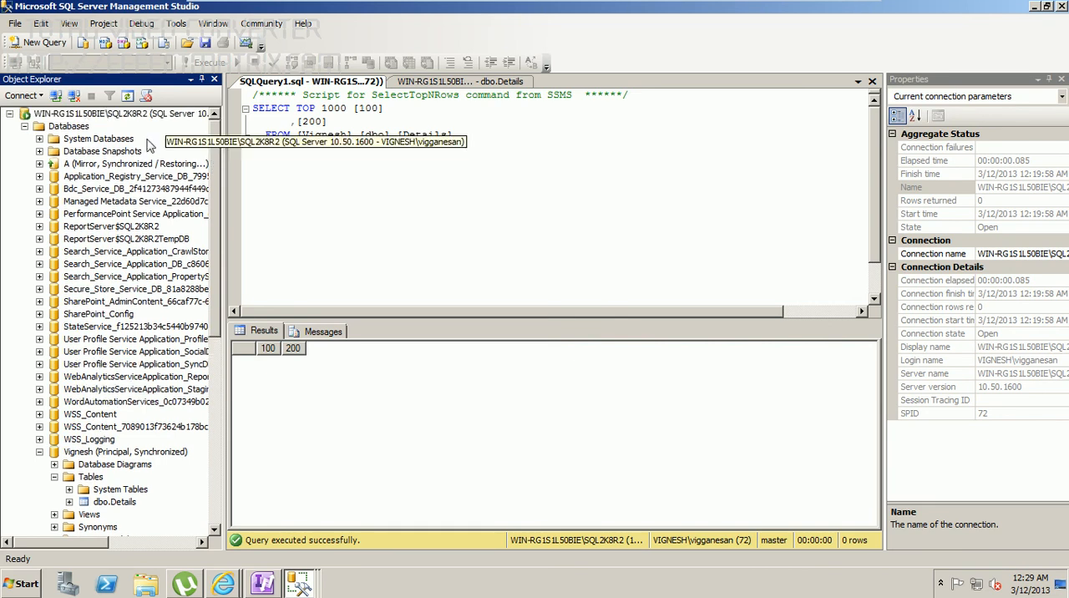
left_click_drag(214, 172, 213, 351)
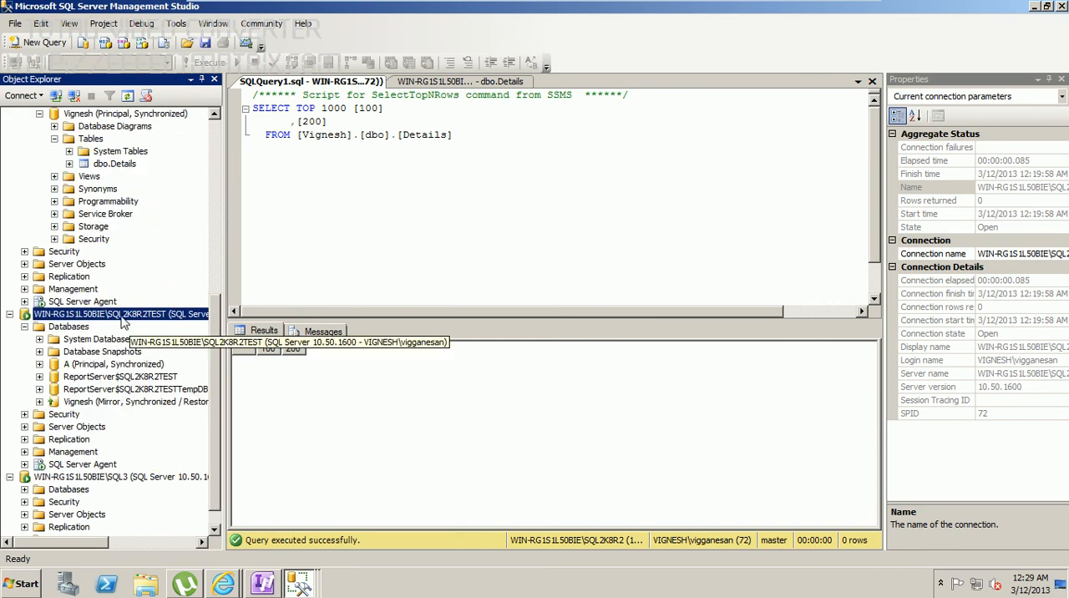
Step: Stop the MSSQL$SQL2K8R2 service on the principal instance together with its SQL Server Agent, allowing the elevation request
left_click_drag(218, 326, 216, 137)
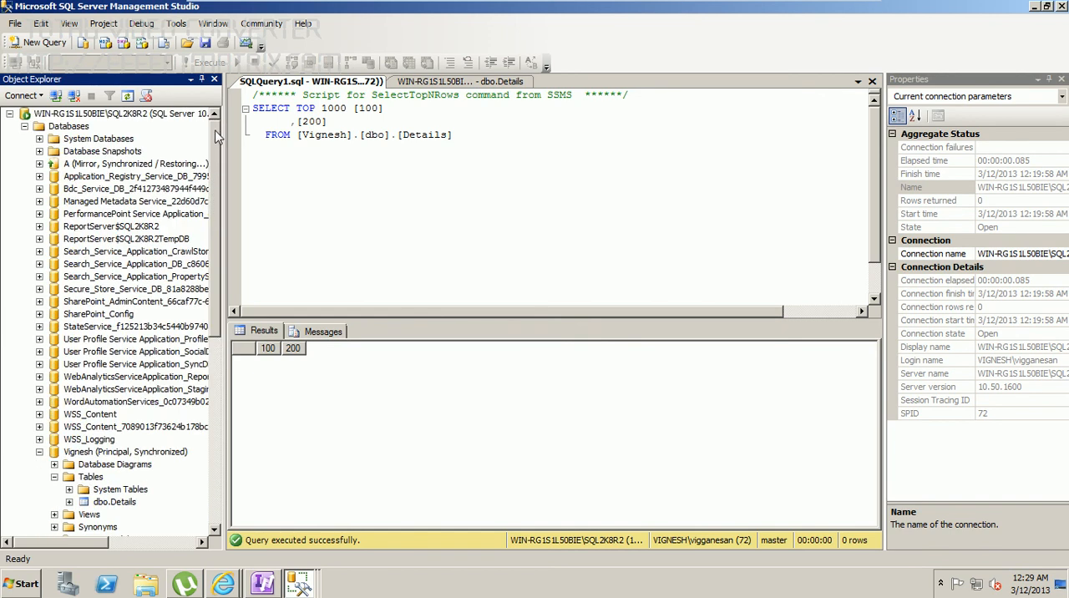
left_click(98, 116)
right_click(97, 117)
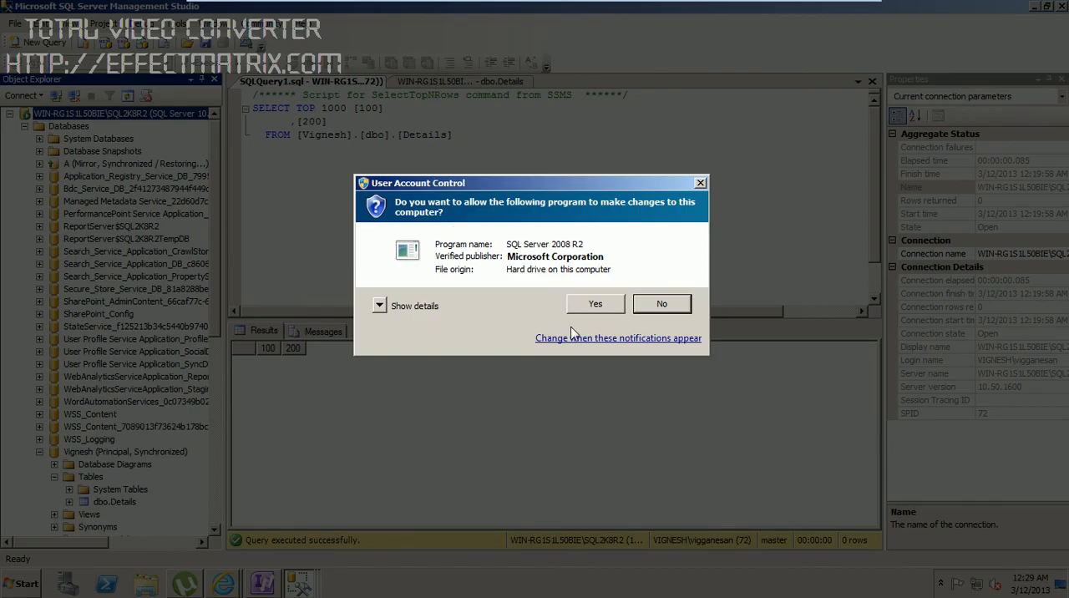
left_click(573, 309)
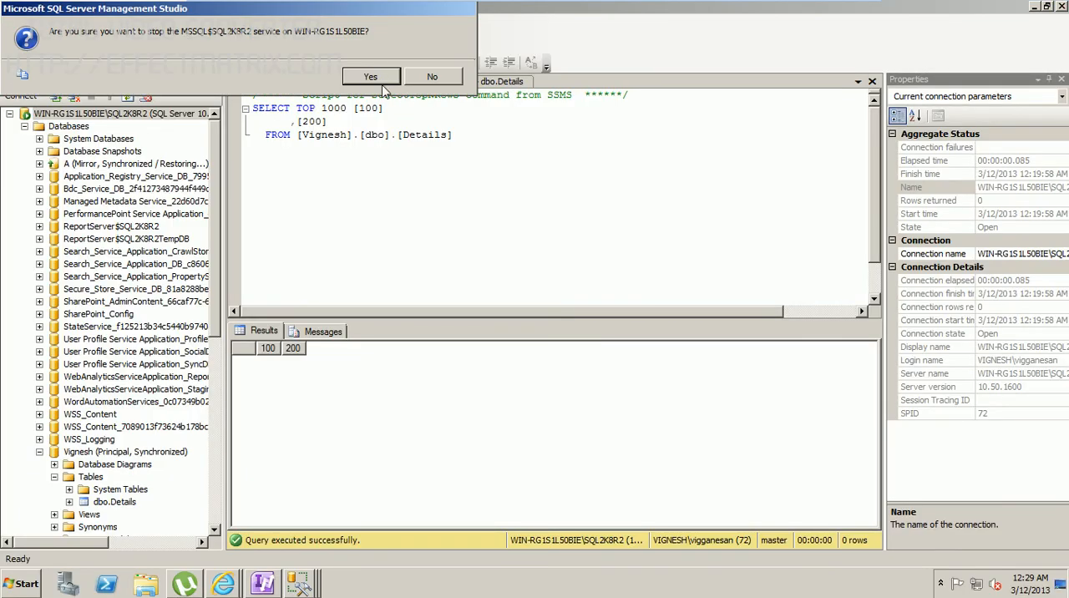
left_click(368, 79)
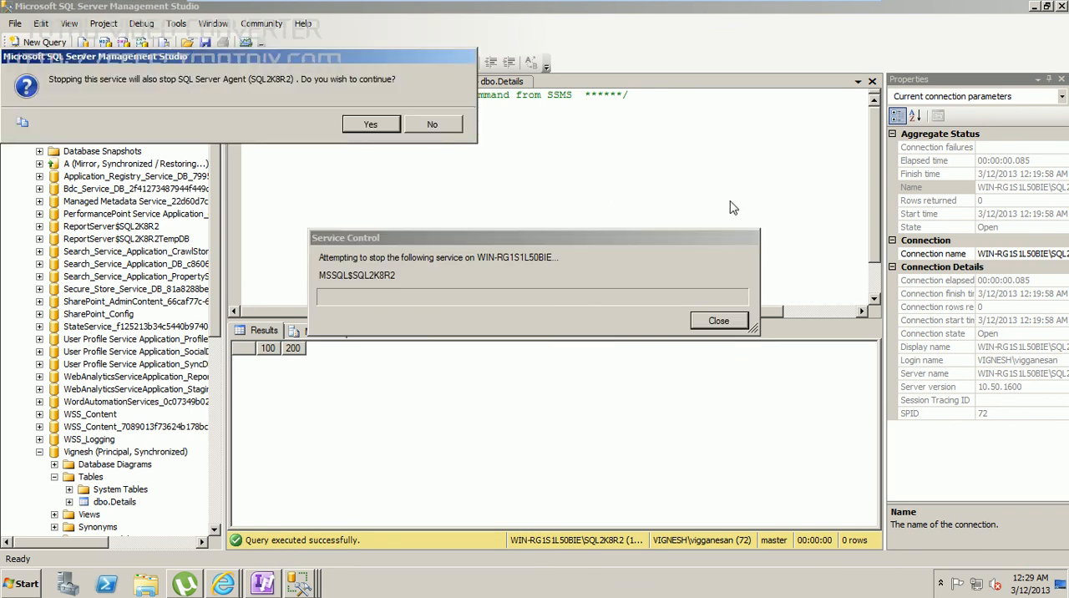
left_click(350, 125)
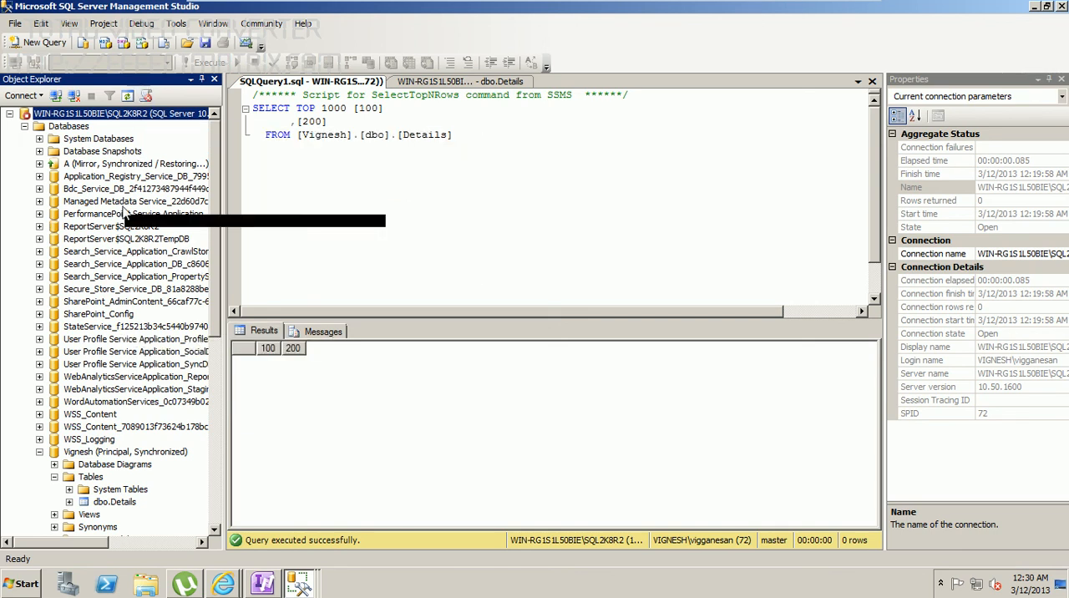
Step: Refresh the SQL2K8R2TEST instance and expand its databases to check the mirrored database's role after stopping the principal
left_click_drag(216, 166, 218, 363)
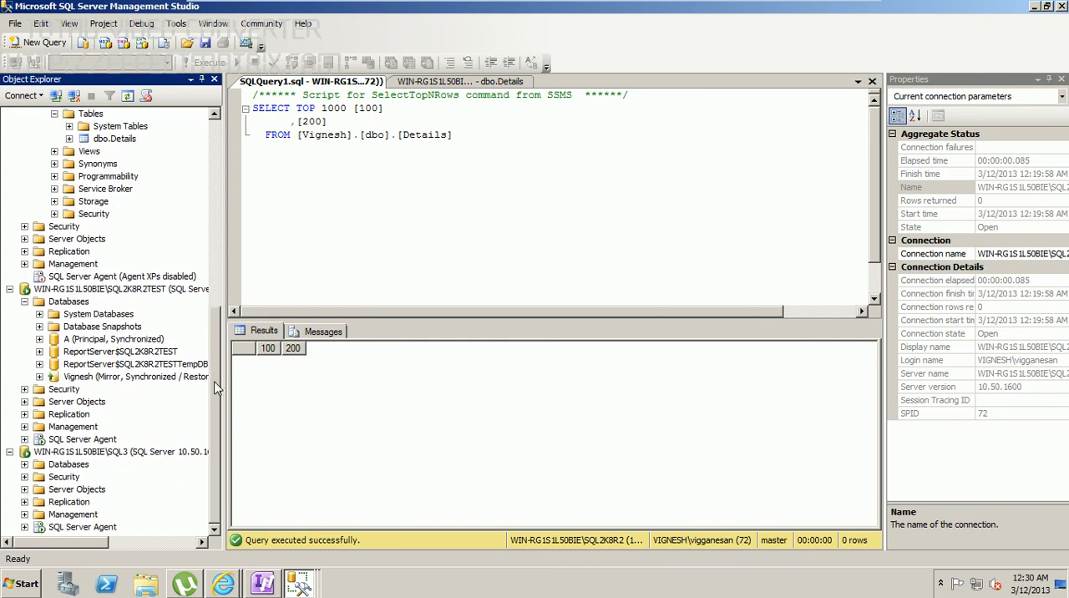
right_click(87, 289)
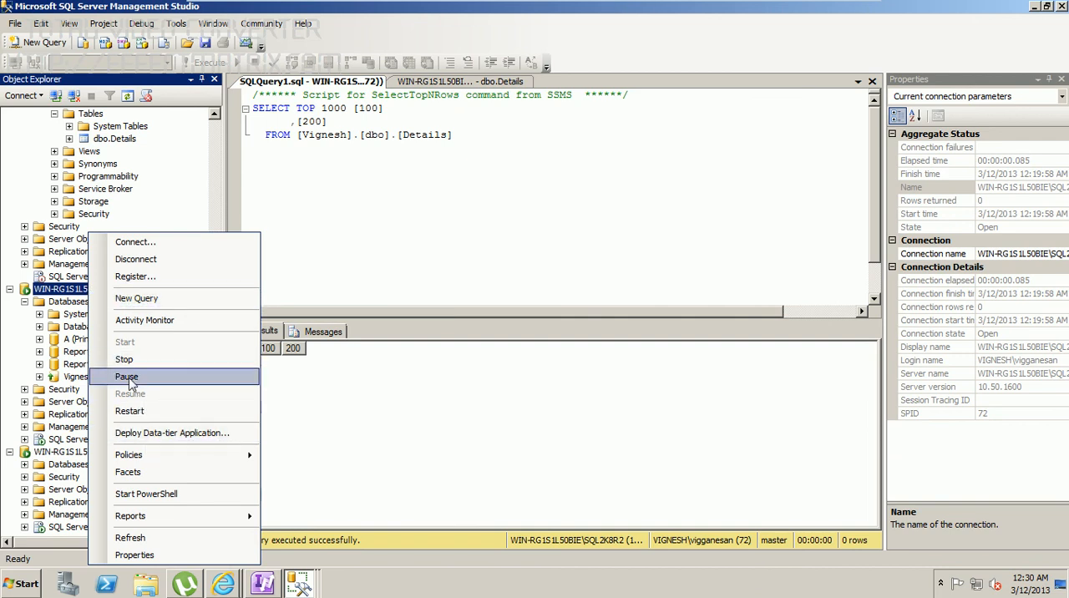
left_click(129, 538)
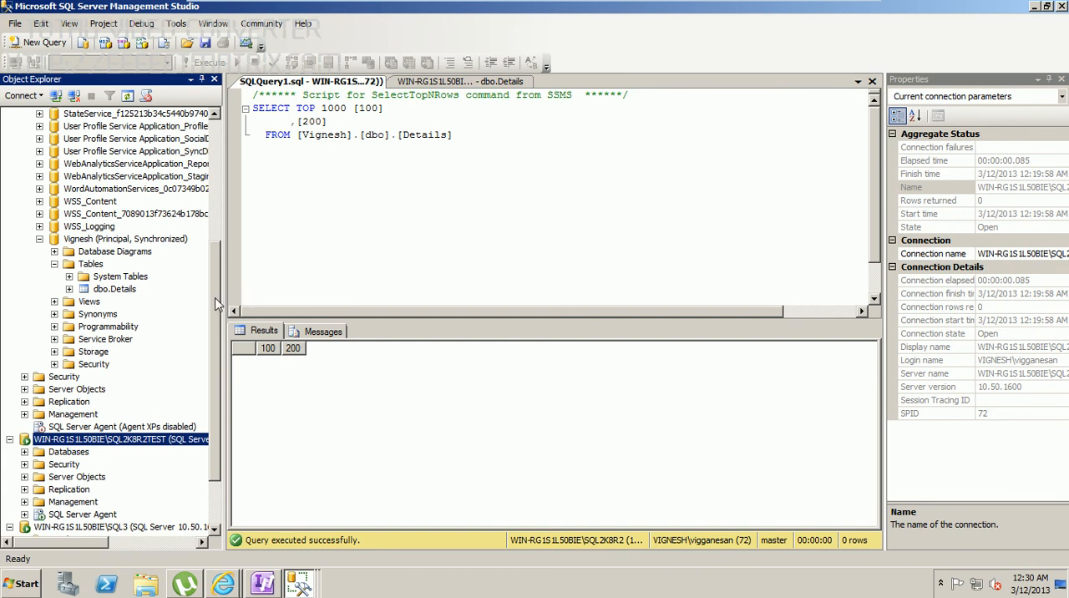
scroll(219, 305, "down", 2)
left_click(24, 377)
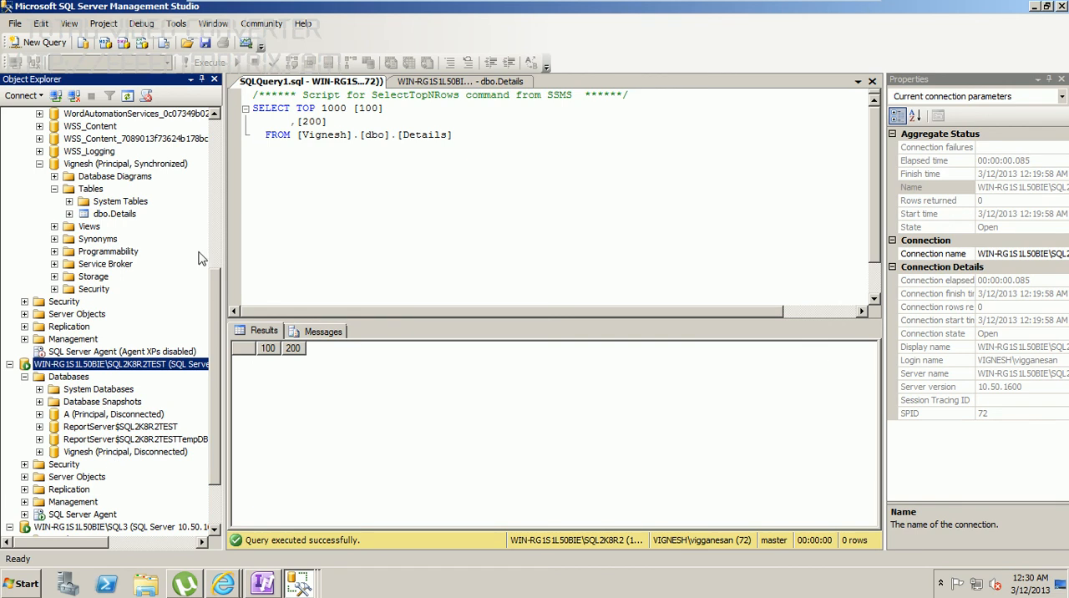
Step: Open the top 200 rows of dbo.Details in the mirrored database on SQL2K8R2TEST to check the replicated data
left_click_drag(215, 296, 218, 337)
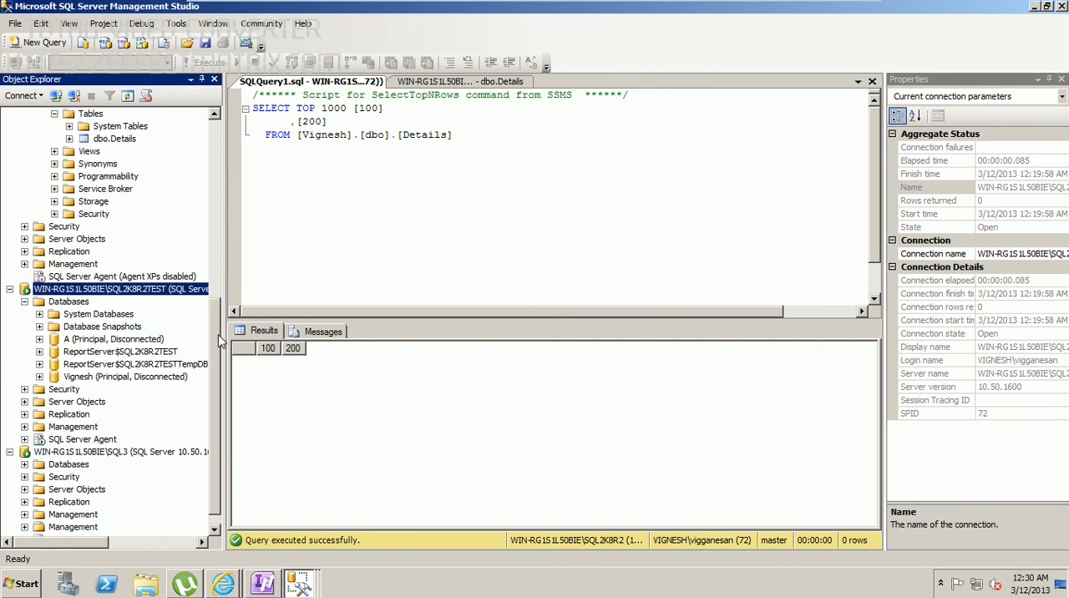
left_click(39, 377)
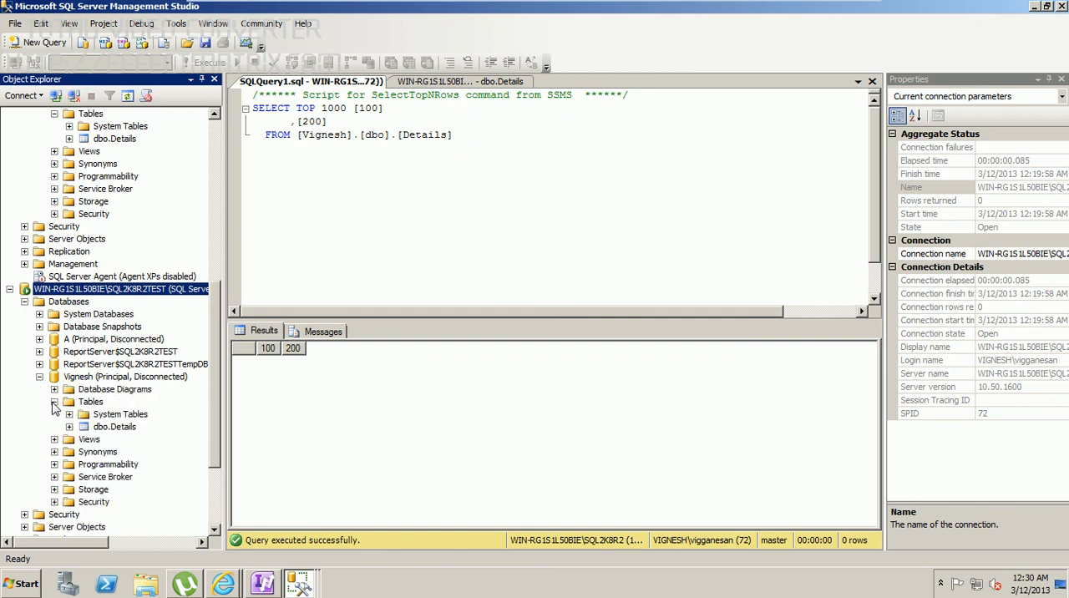
left_click(103, 427)
right_click(103, 426)
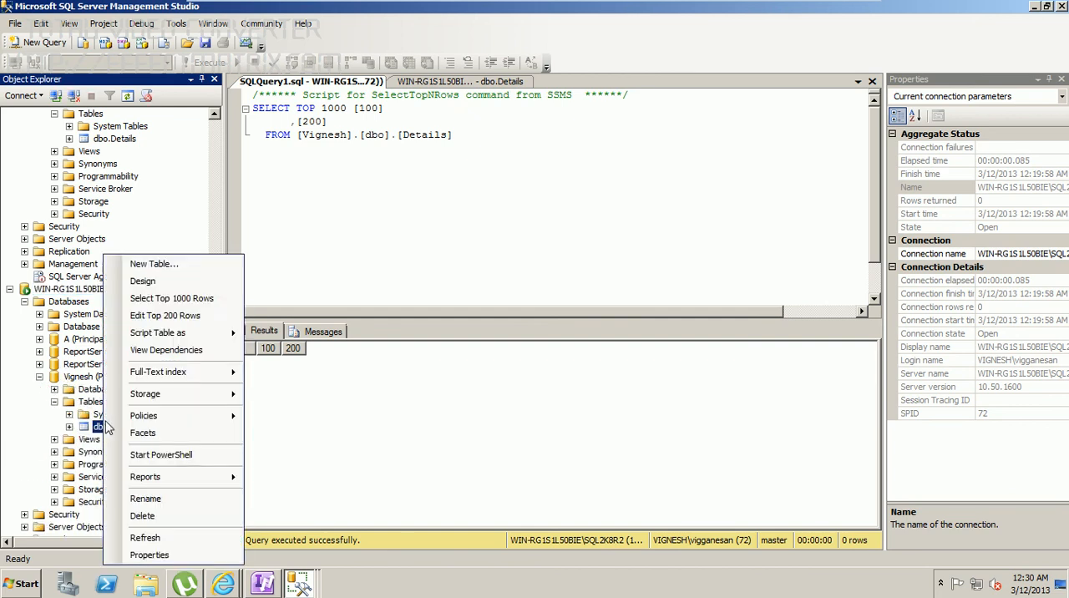
left_click(165, 315)
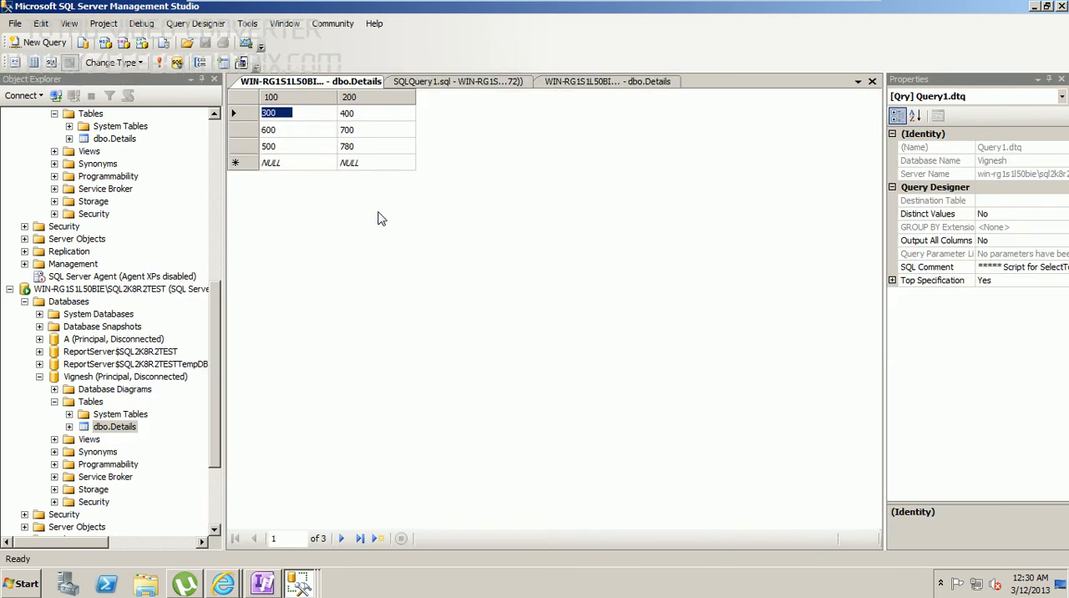
Step: Start the MSSQL$SQL2K8R2 service on the stopped SQL2K8R2 instance, allowing the elevation request
left_click_drag(218, 332, 209, 413)
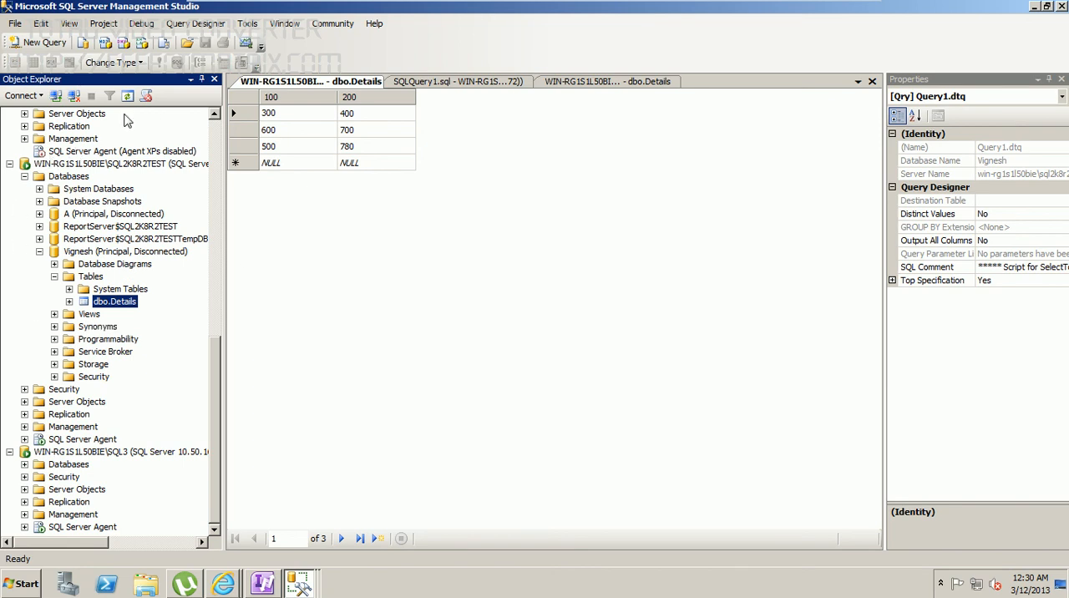
left_click_drag(216, 351, 216, 121)
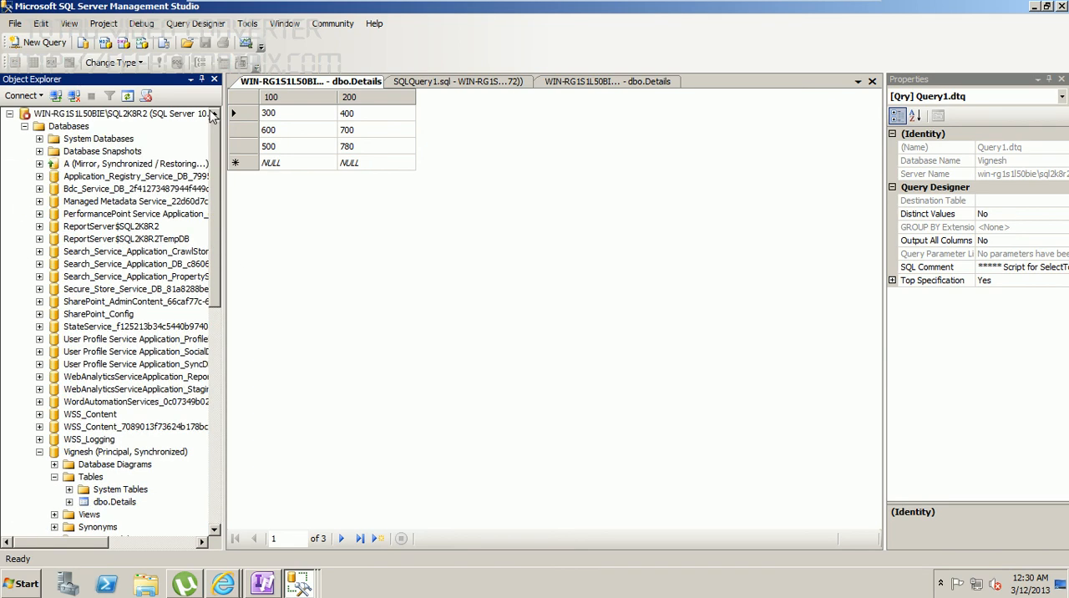
left_click(67, 116)
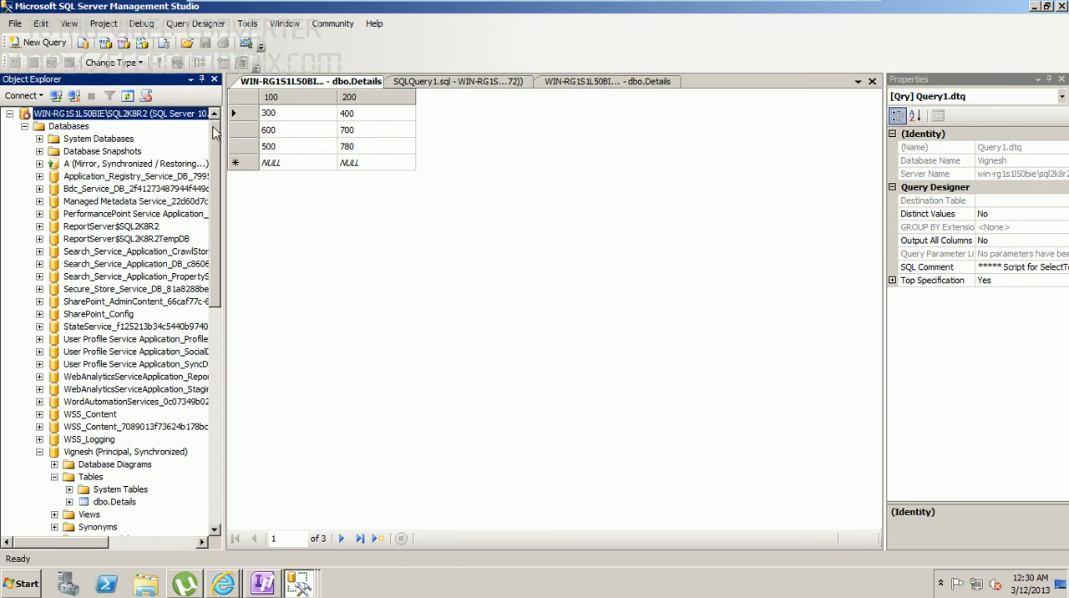
mouse_move(215, 134)
left_mouse_down()
mouse_move(217, 323)
mouse_move(222, 120)
left_mouse_up()
right_click(130, 117)
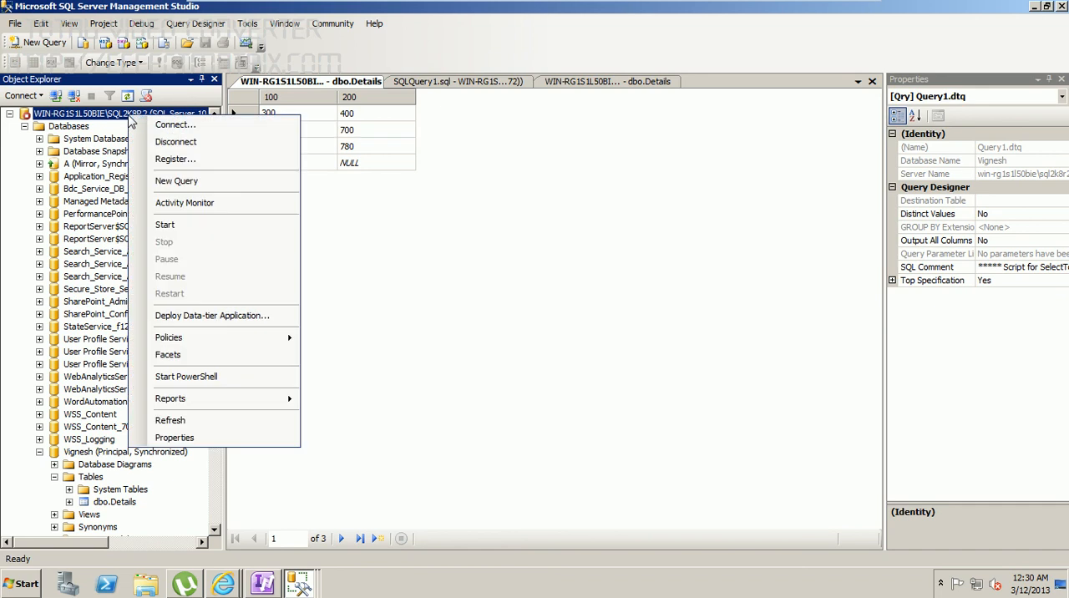
left_click(165, 225)
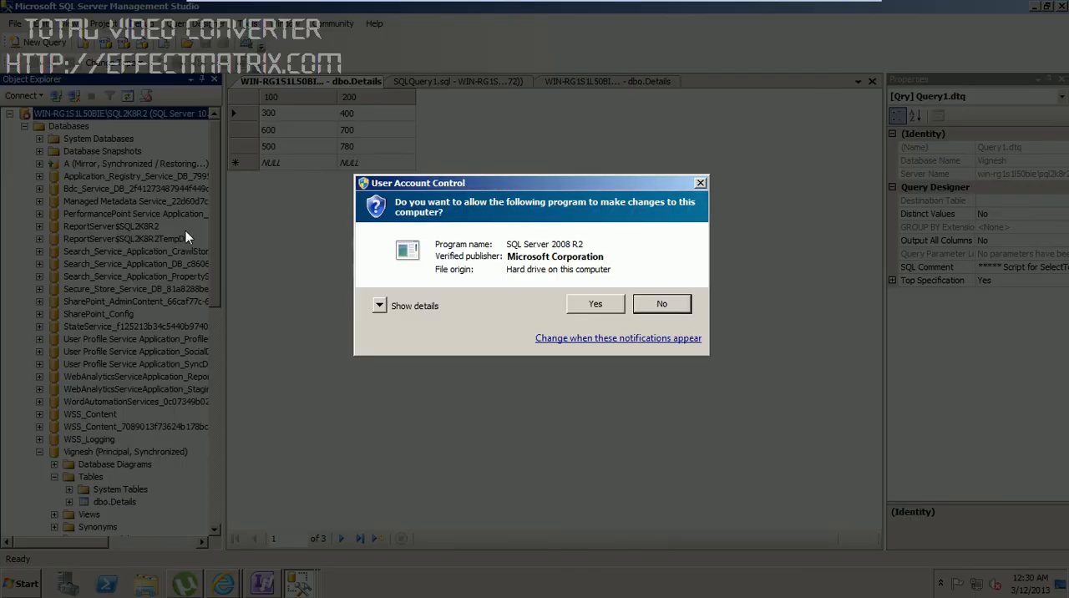
left_click(596, 305)
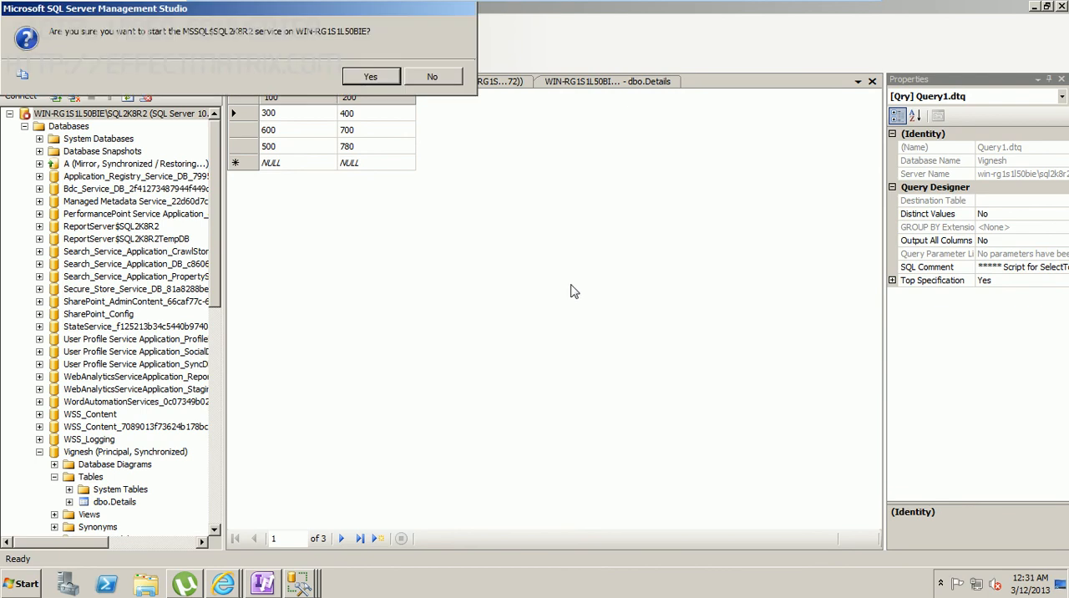
left_click(376, 79)
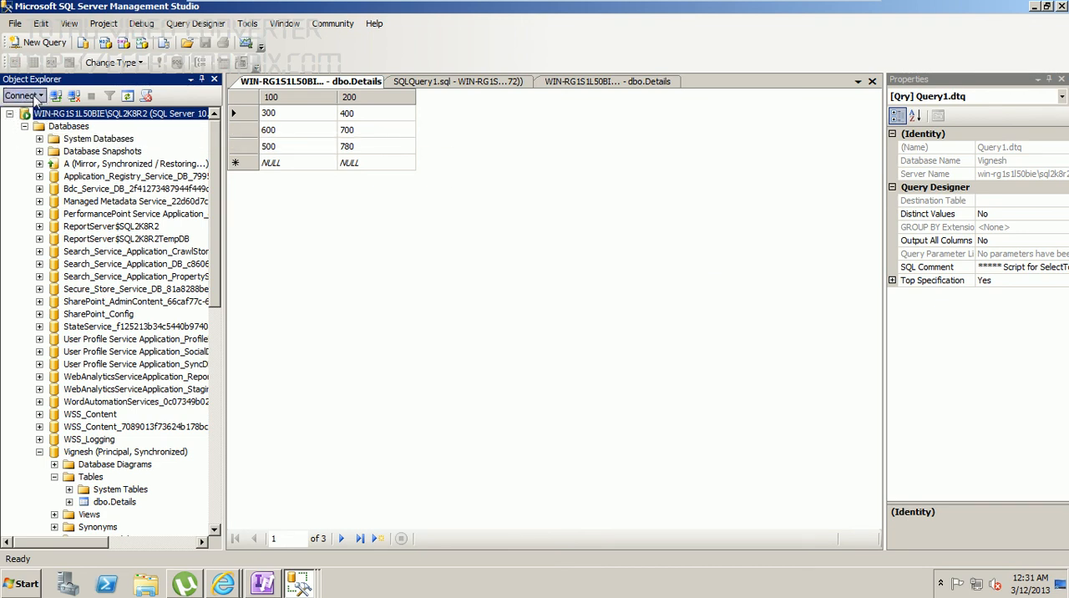
Step: Refresh the SQL2K8R2TEST instance and expand its databases to check the mirroring state after restarting the partner instance
left_click_drag(217, 199, 222, 375)
right_click(60, 266)
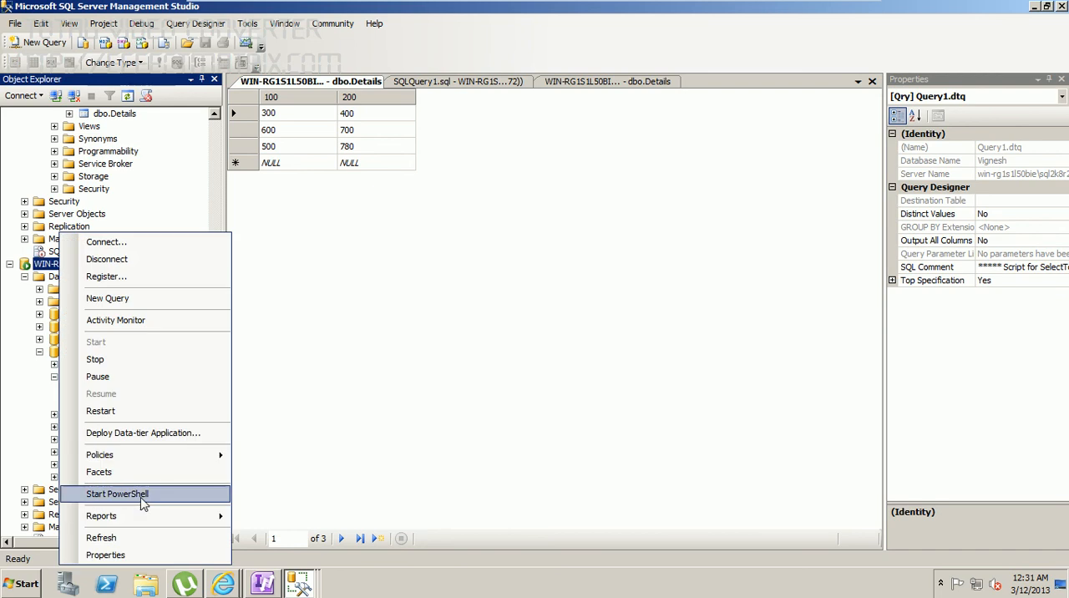
left_click(113, 538)
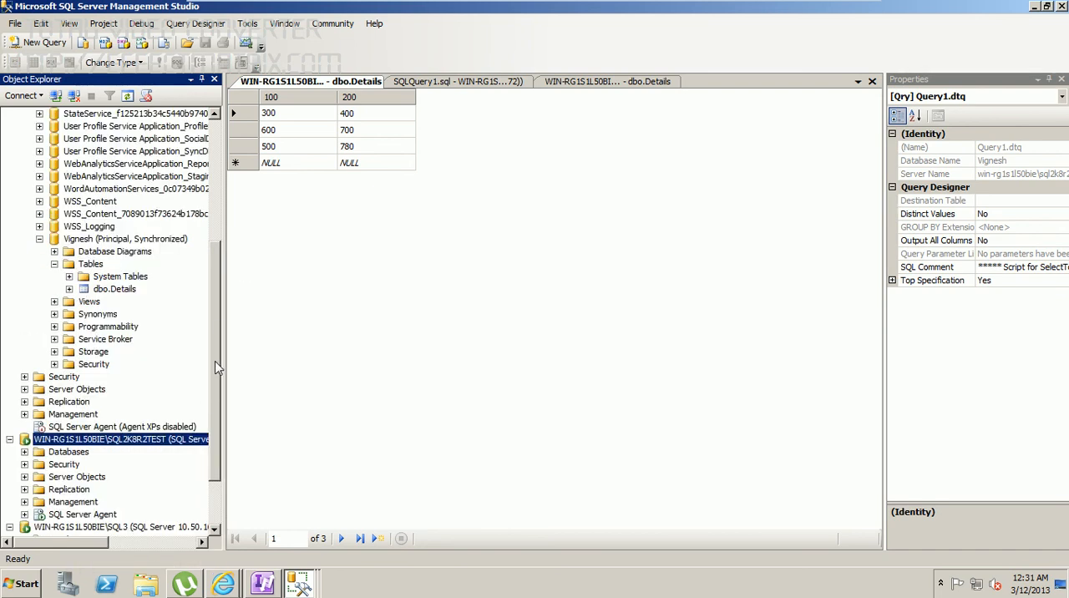
scroll(211, 329, "down", 2)
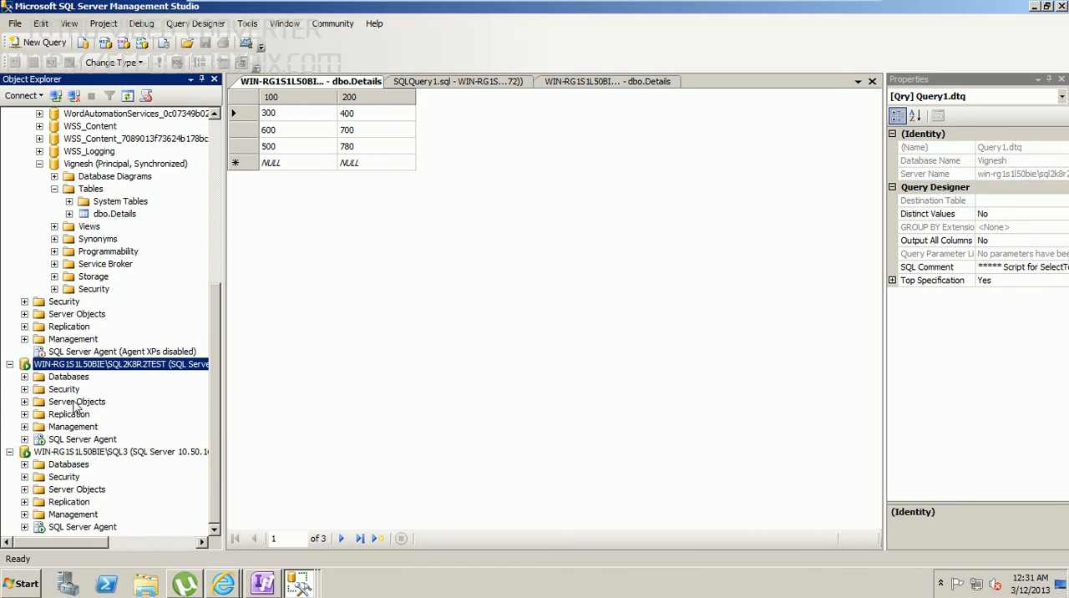
left_click(25, 377)
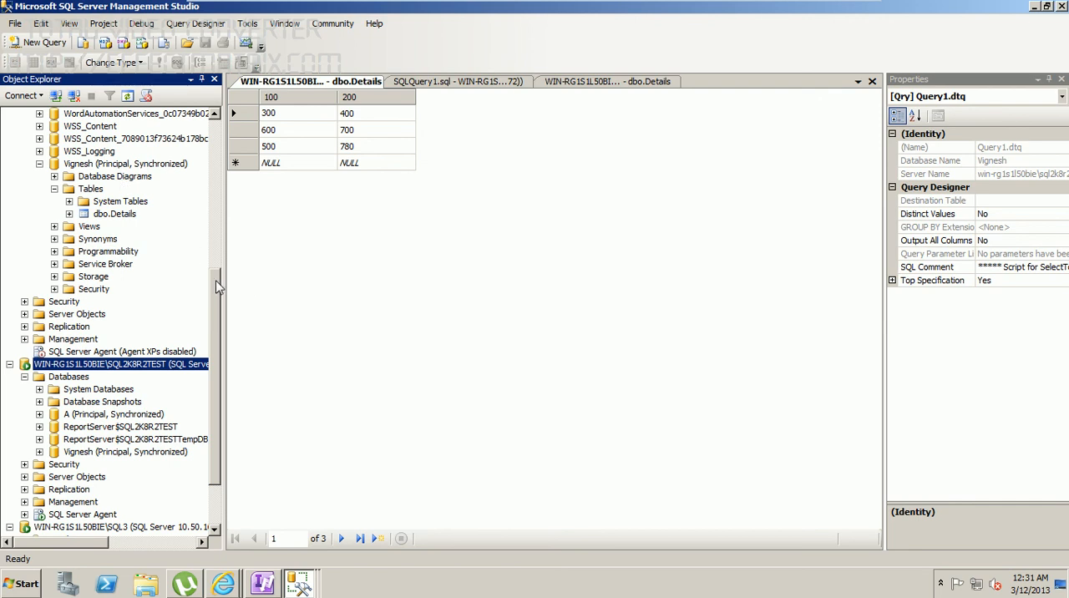
Step: Refresh the restarted SQL2K8R2 instance, expand its databases and select the mirrored database to check its role
scroll(167, 251, "up", 8)
left_click(85, 117)
right_click(86, 119)
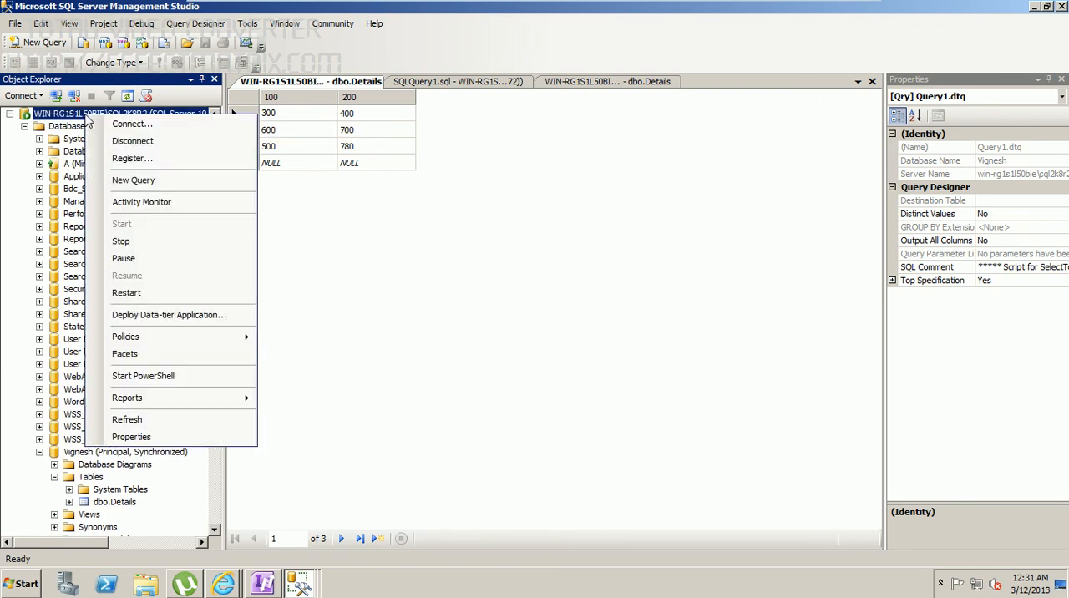
left_click(137, 422)
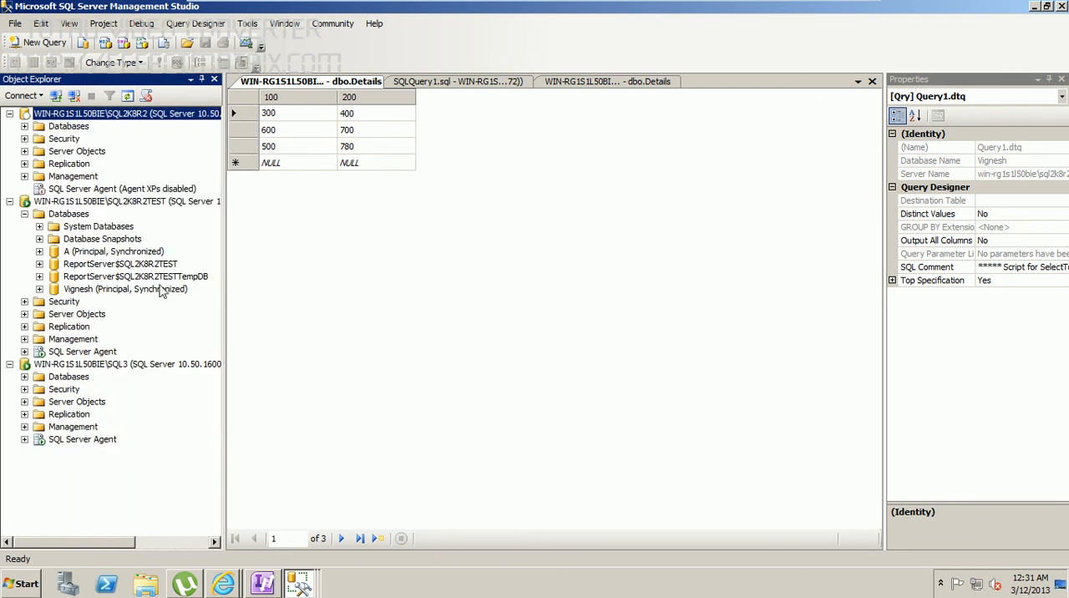
left_click(24, 127)
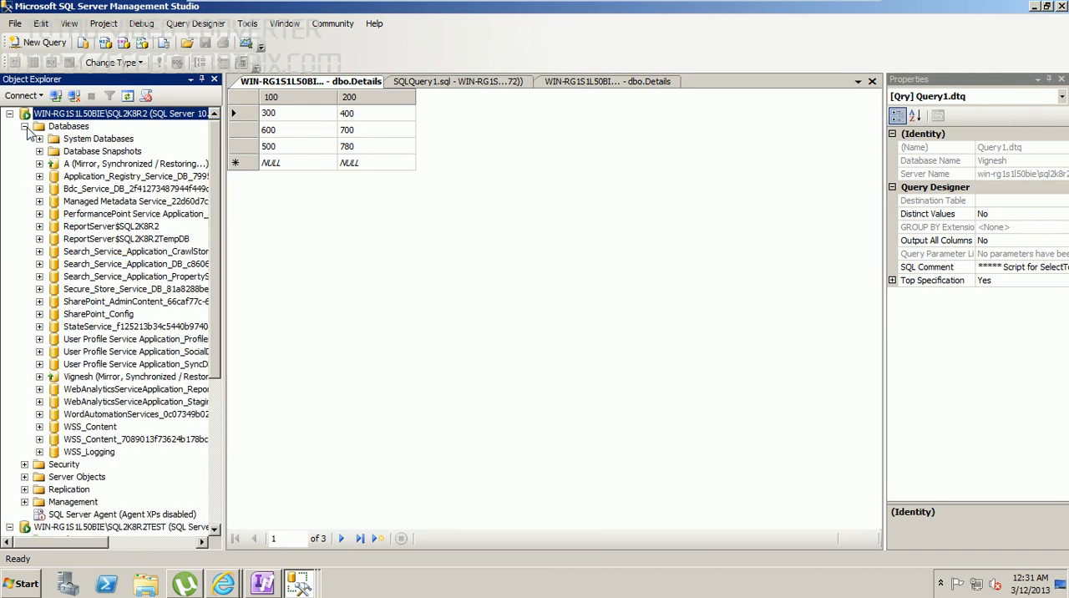
left_click(94, 379)
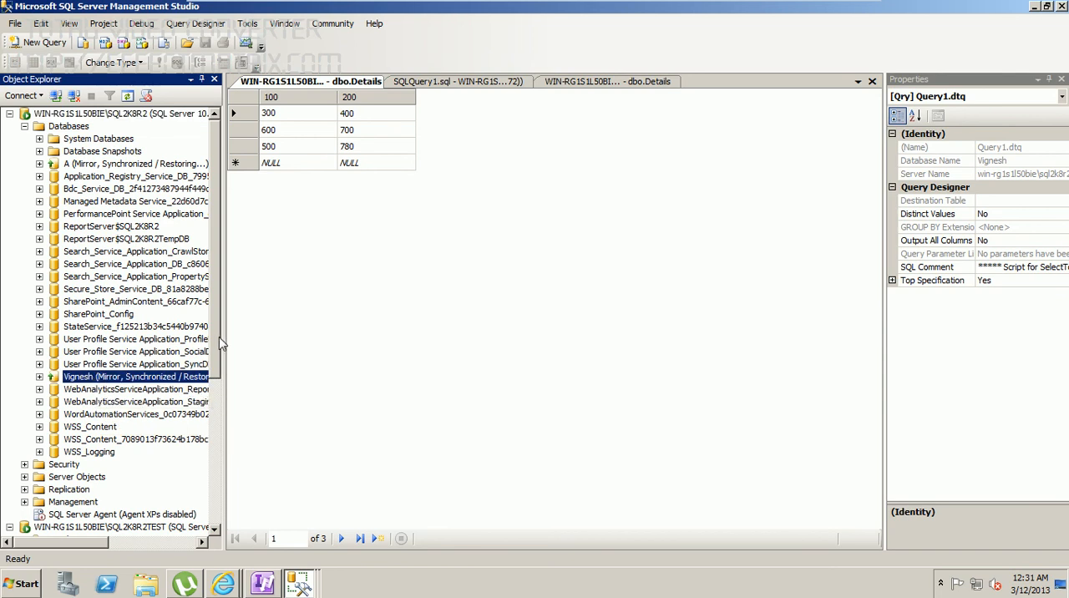
Step: Compare the mirrored database's roles on SQL2K8R2 and SQL2K8R2TEST, and review the witness instance SQL3 in the object tree
scroll(217, 349, "down", 3)
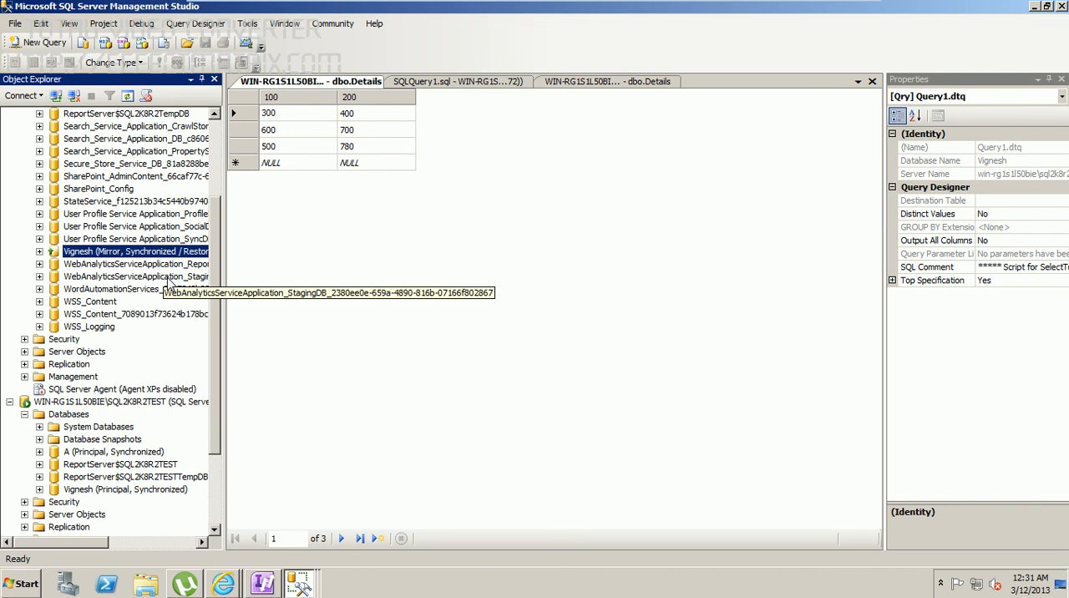
scroll(213, 359, "down", 3)
scroll(214, 364, "up", 6)
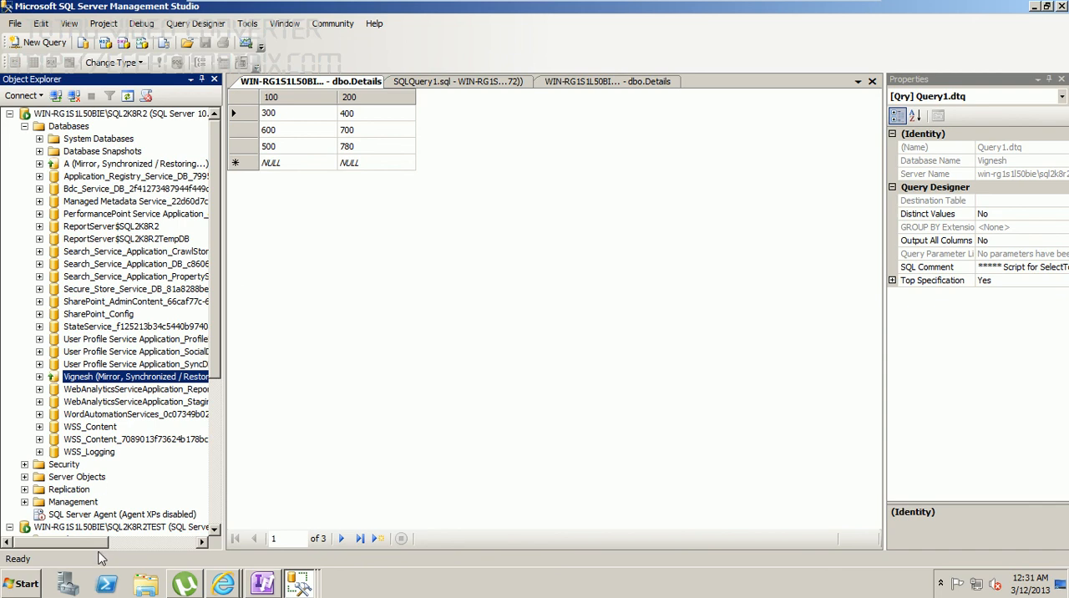
left_click(109, 377)
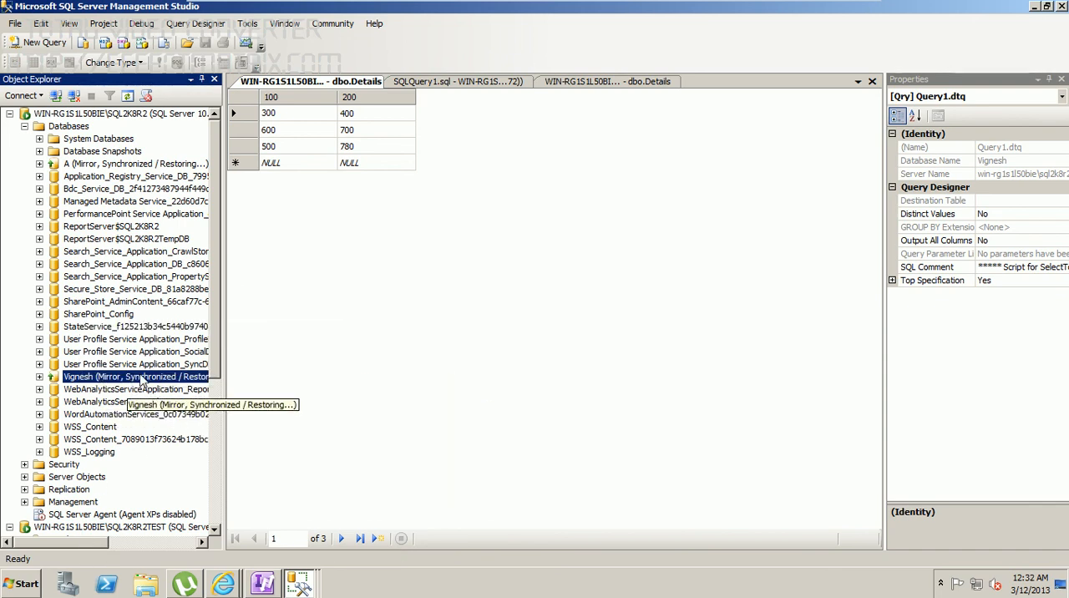
scroll(147, 451, "down", 6)
left_click(119, 452)
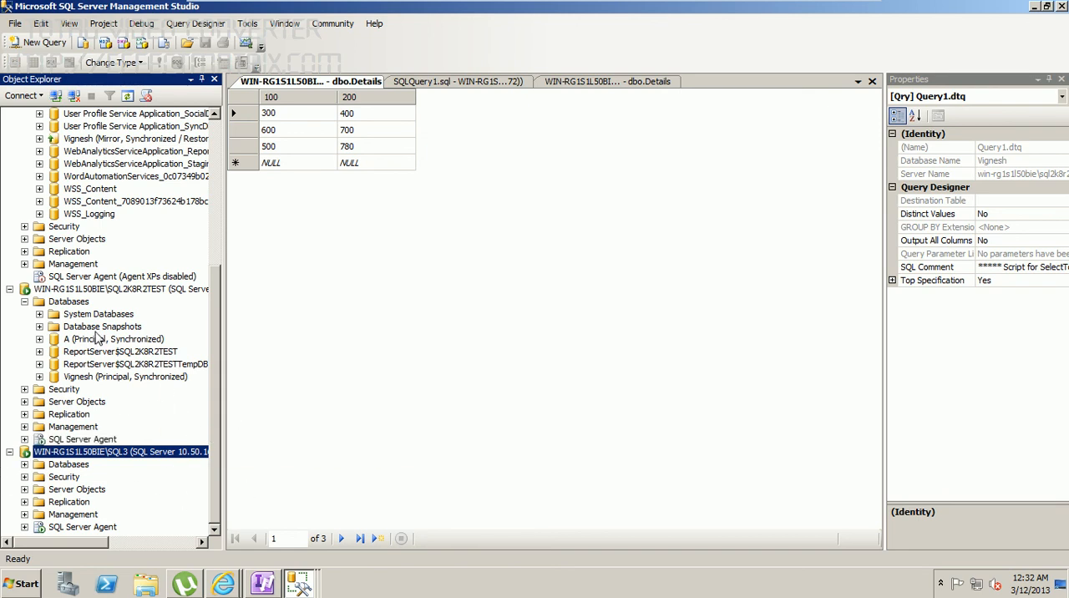
left_click_drag(218, 284, 215, 253)
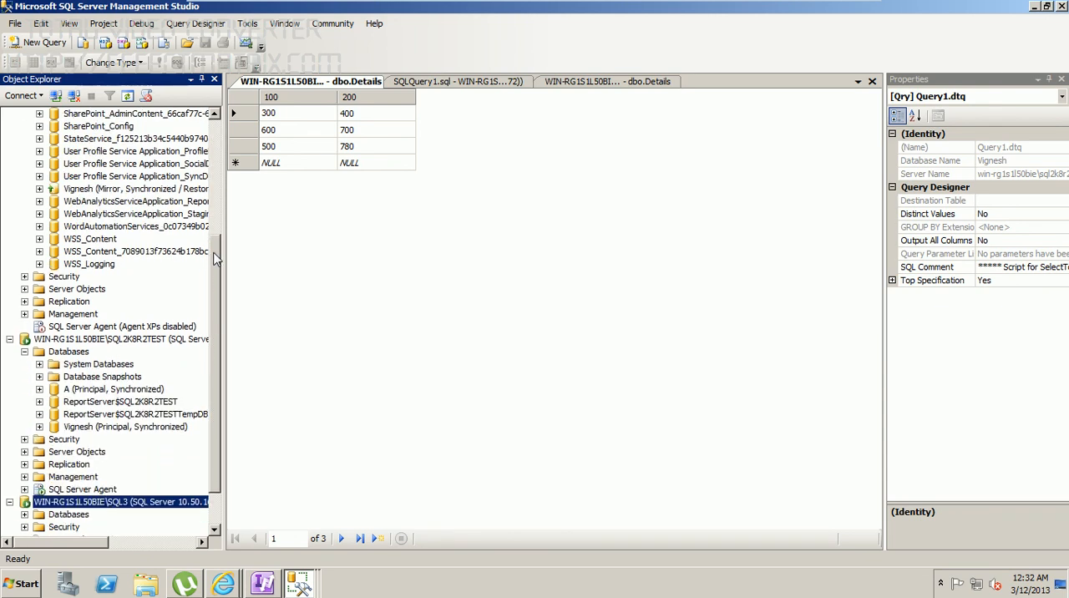
left_click_drag(219, 313, 215, 349)
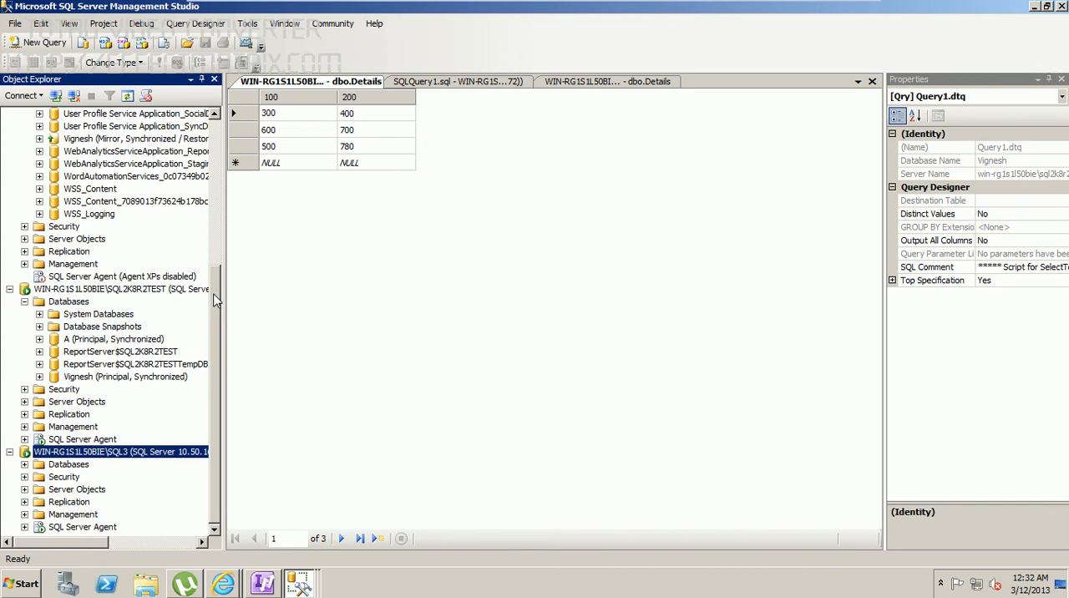
mouse_move(215, 300)
left_mouse_down()
mouse_move(215, 132)
mouse_move(220, 313)
left_mouse_up()
left_click_drag(215, 288, 219, 123)
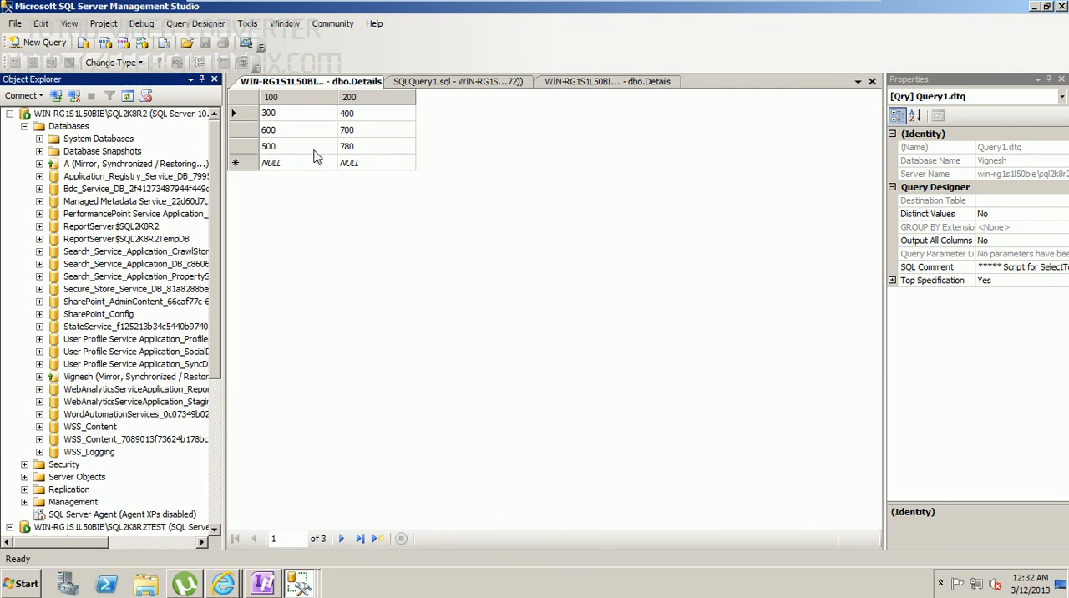
Step: Minimize the Windows Server 2008 R2 x64 virtual machine window to return to the host desktop
mouse_move(873, 7)
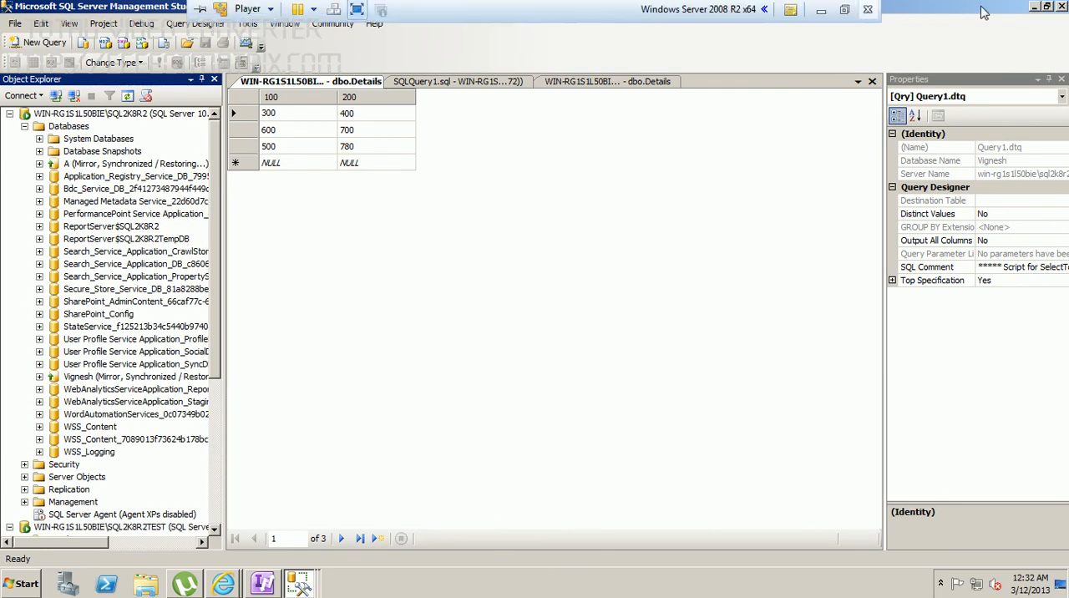
left_click(823, 10)
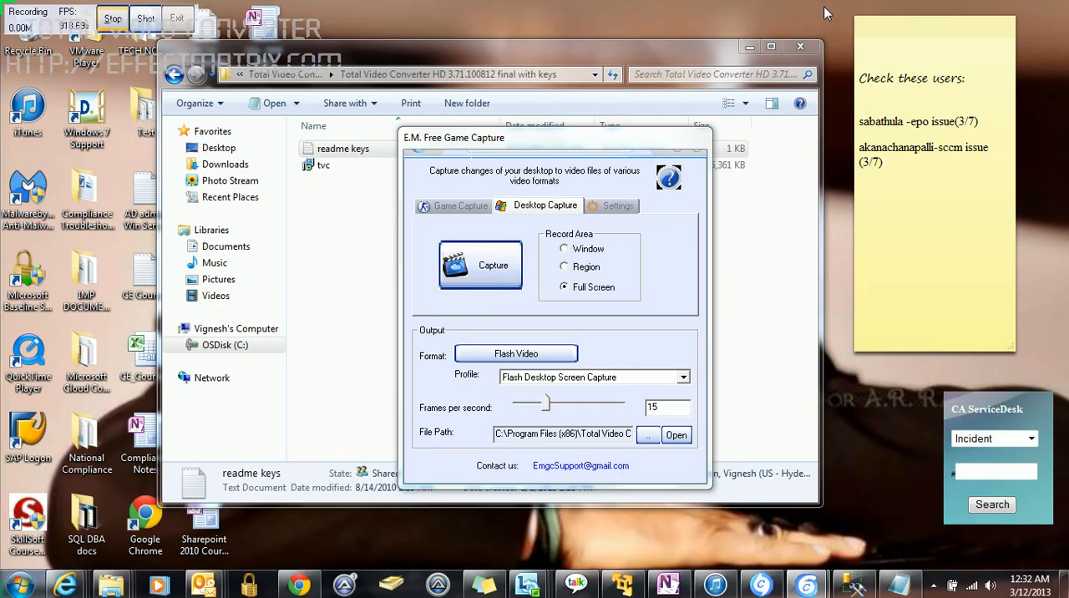